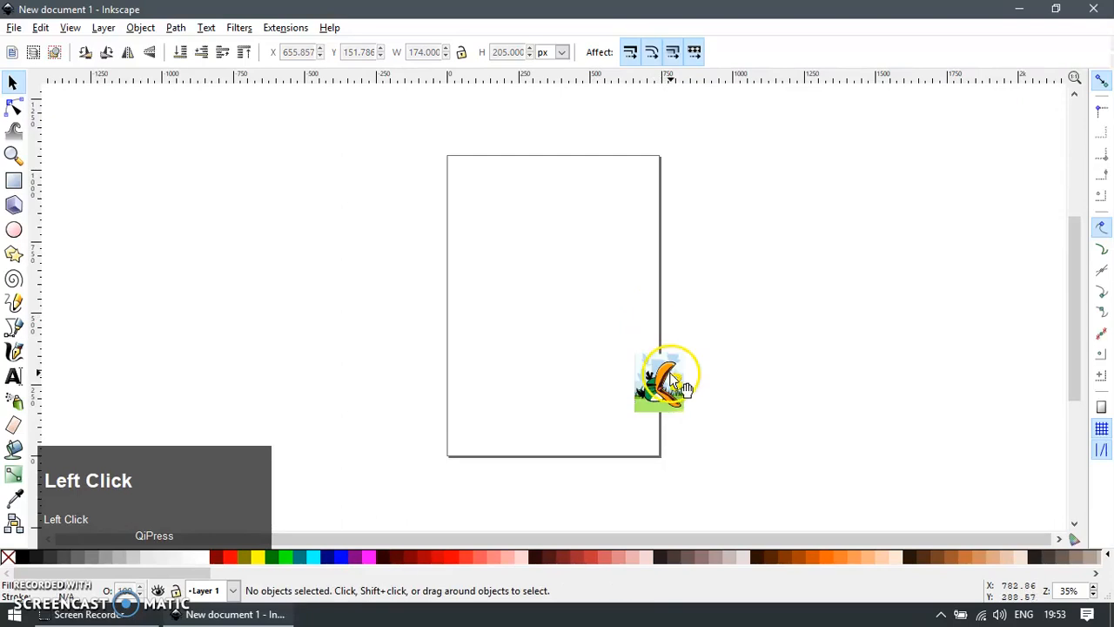
Draw a circle about 26 px wide over the green bird's eye in the reference image.
key("z")
left_click_drag(509, 240, 571, 307)
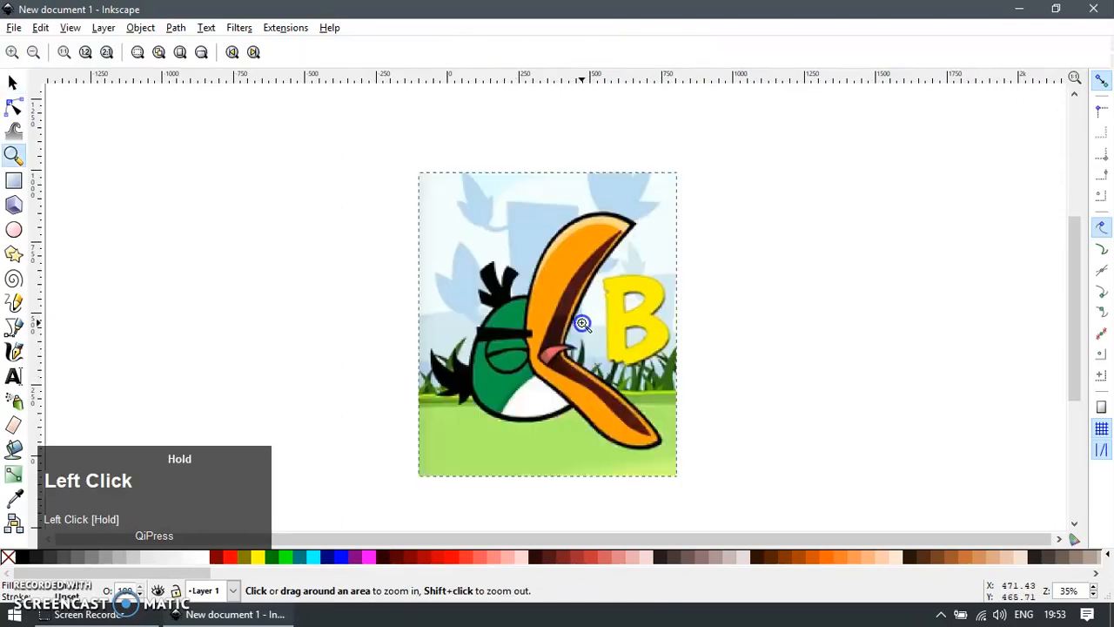
left_click_drag(391, 146, 717, 502)
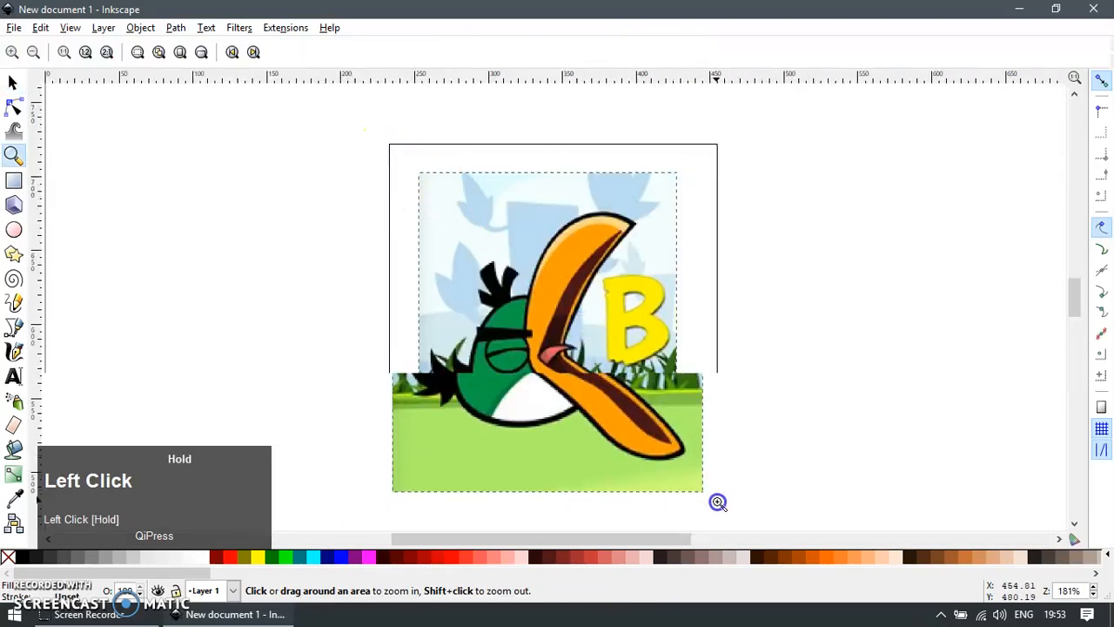
key("F1")
scroll(526, 333, "up", 2, "ctrl")
key("e")
left_click_drag(426, 308, 523, 402)
key("F1")
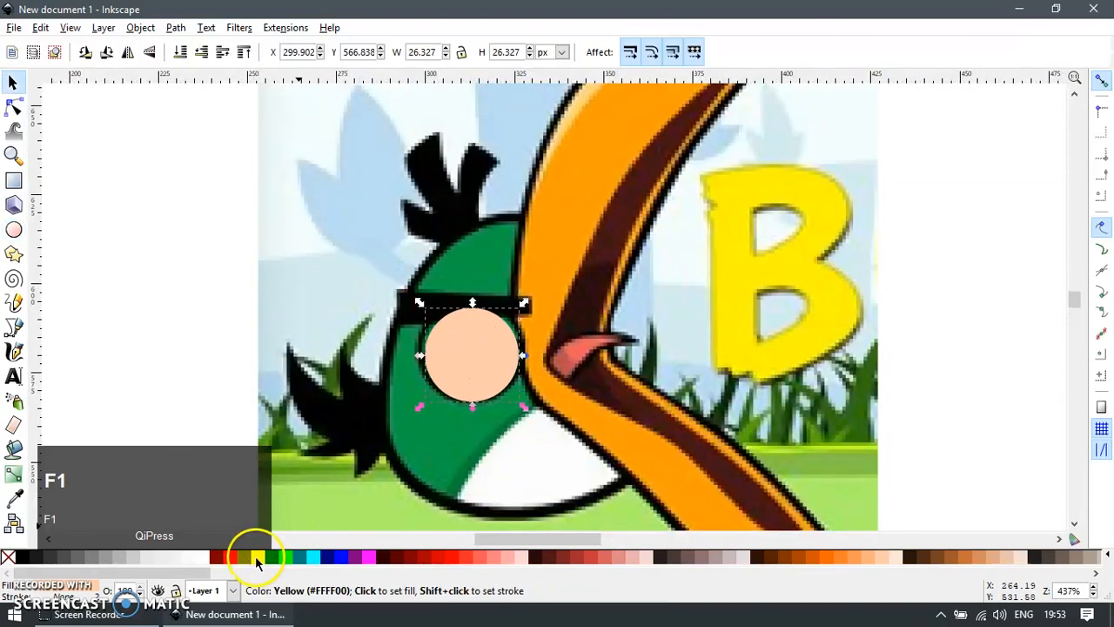
Fill the eye circle yellow at 50% opacity and fit it to the eye's outline, about 28 px wide.
left_click(258, 557)
key("Return")
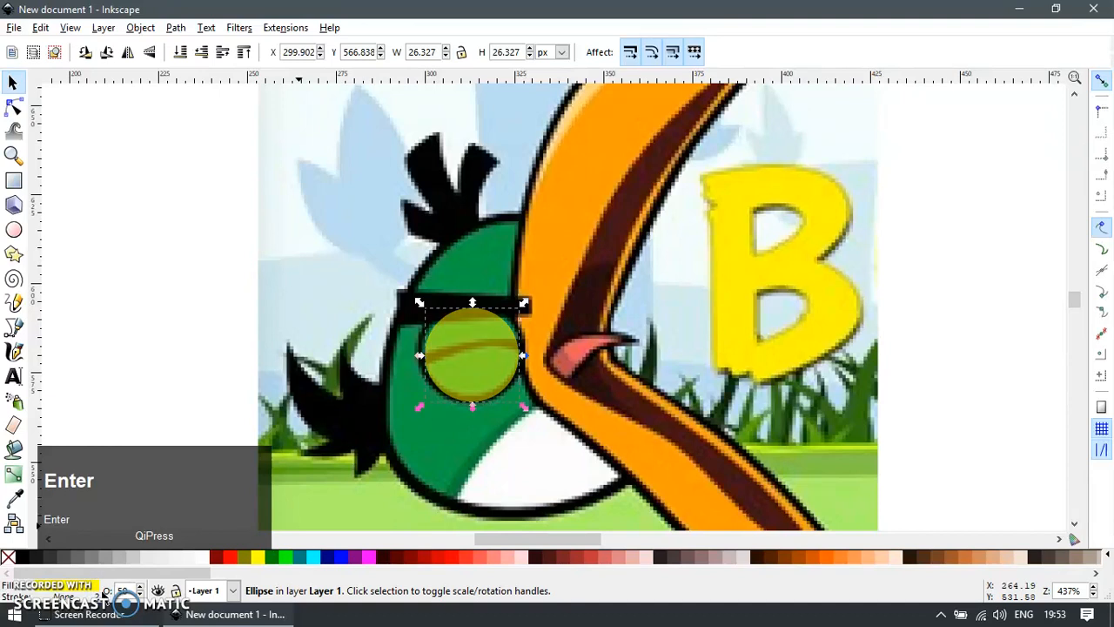
scroll(478, 372, "up", 1, "ctrl")
left_click_drag(455, 367, 450, 361)
left_click_drag(485, 423, 493, 429, "ctrl")
Draw a closed four-corner path about 38 by 9 px along the bird's black eyebrow.
scroll(478, 342, "down", 2, "ctrl")
key("F3")
left_click_drag(350, 266, 566, 380)
key("F1")
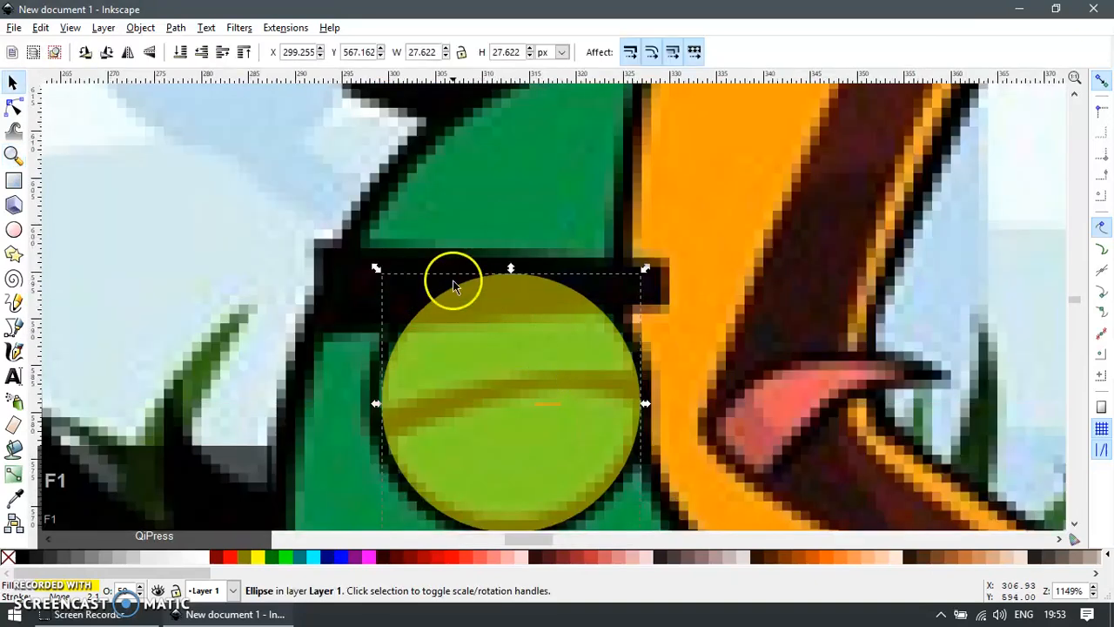
key("shift+F6")
left_click(313, 243)
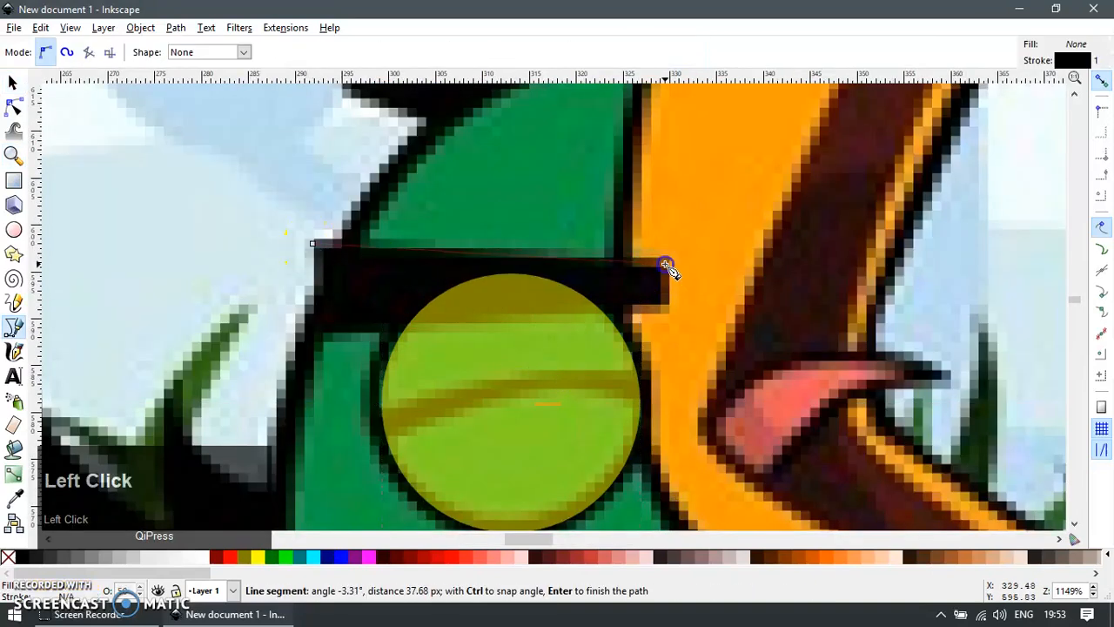
left_click(666, 306)
left_click(322, 322)
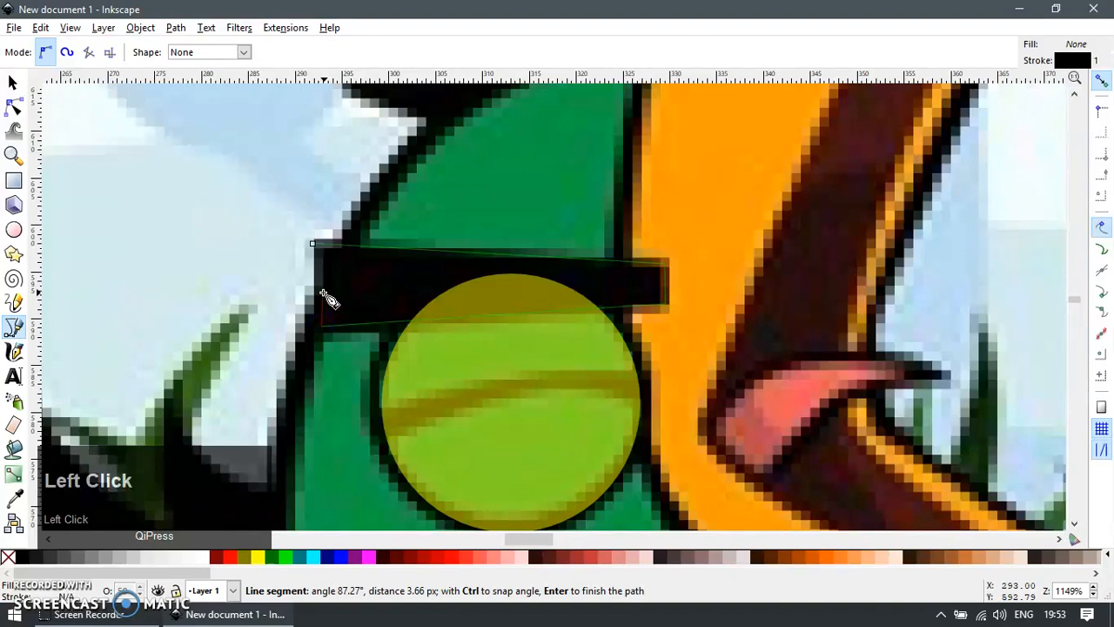
key("Return")
key("F1")
Apply the eye circle's style to the eyebrow shape and fill the eyebrow red.
left_click(480, 435)
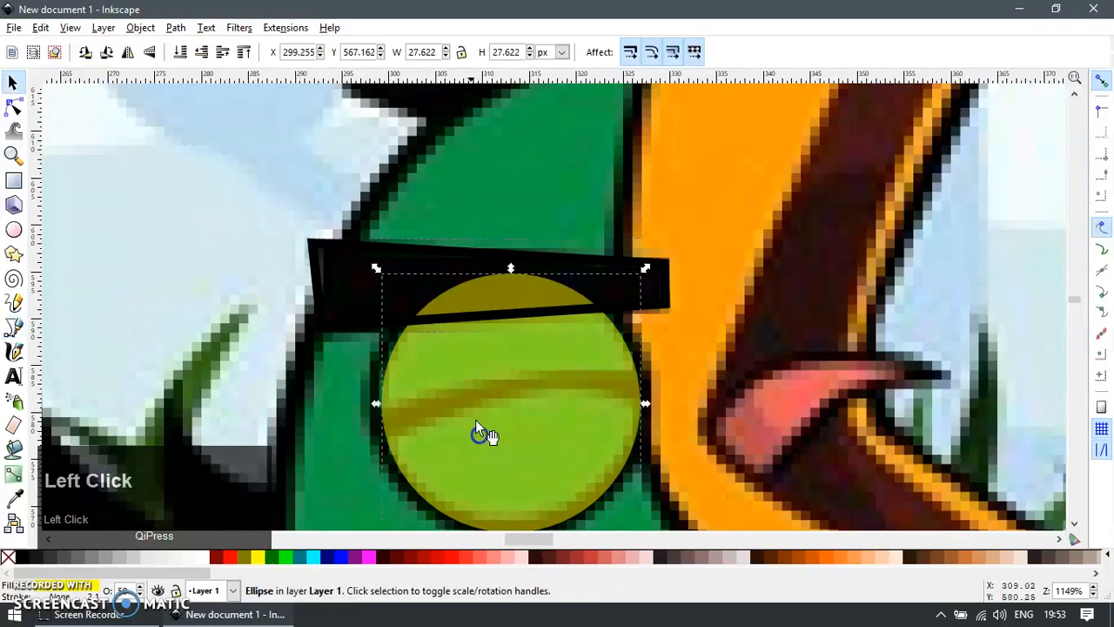
left_click(454, 315)
key("ctrl+shift+v")
left_click(230, 556)
left_click(54, 556, "shift")
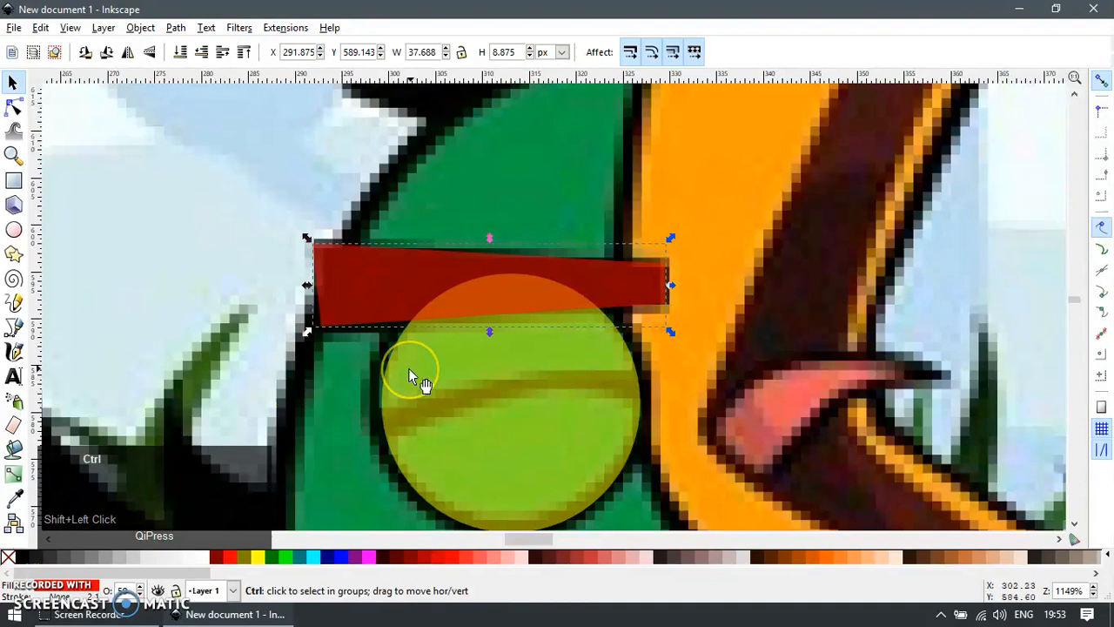
Draw a closed triangular path about 28 by 14 px over the bird's tongue.
scroll(409, 367, "down", 5, "ctrl")
key("F3")
left_click_drag(411, 339, 557, 419)
key("F1")
scroll(514, 309, "up", 2, "ctrl")
key("b")
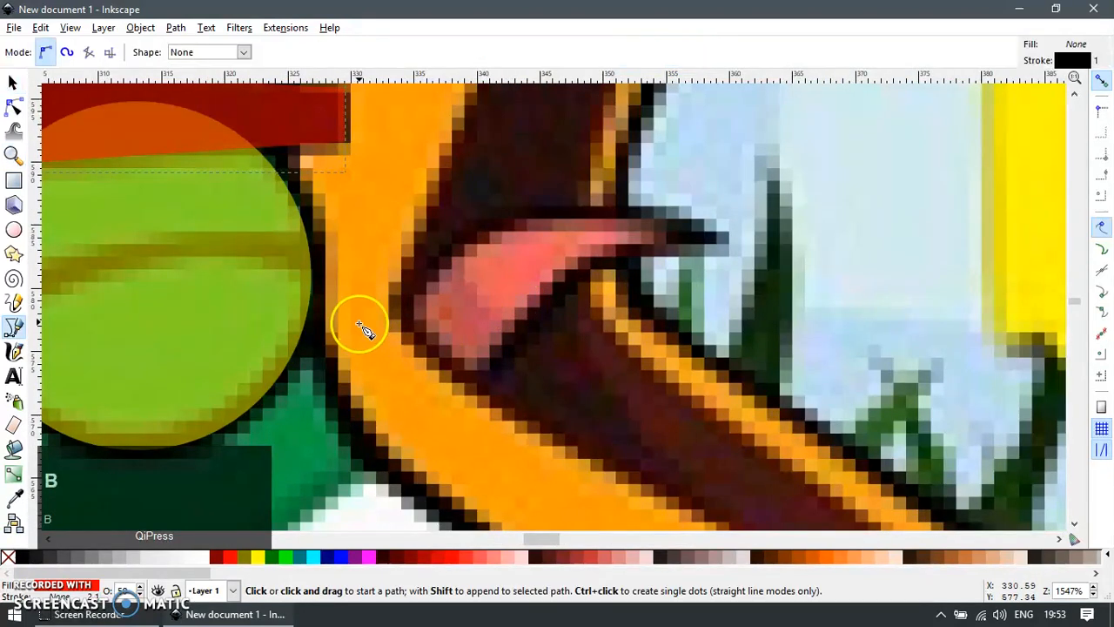
left_click(360, 325)
left_click(708, 235)
left_click(449, 409)
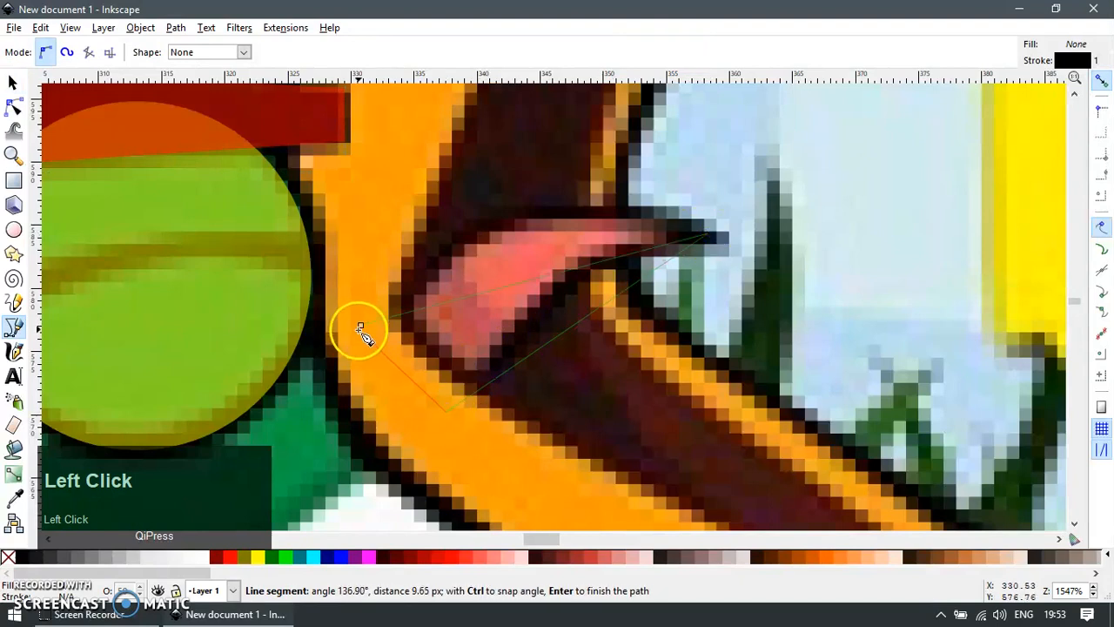
left_click(360, 324)
key("F1")
Apply the eyebrow shape's style to the tongue triangle and fill it green.
left_click(261, 120)
left_click(227, 275)
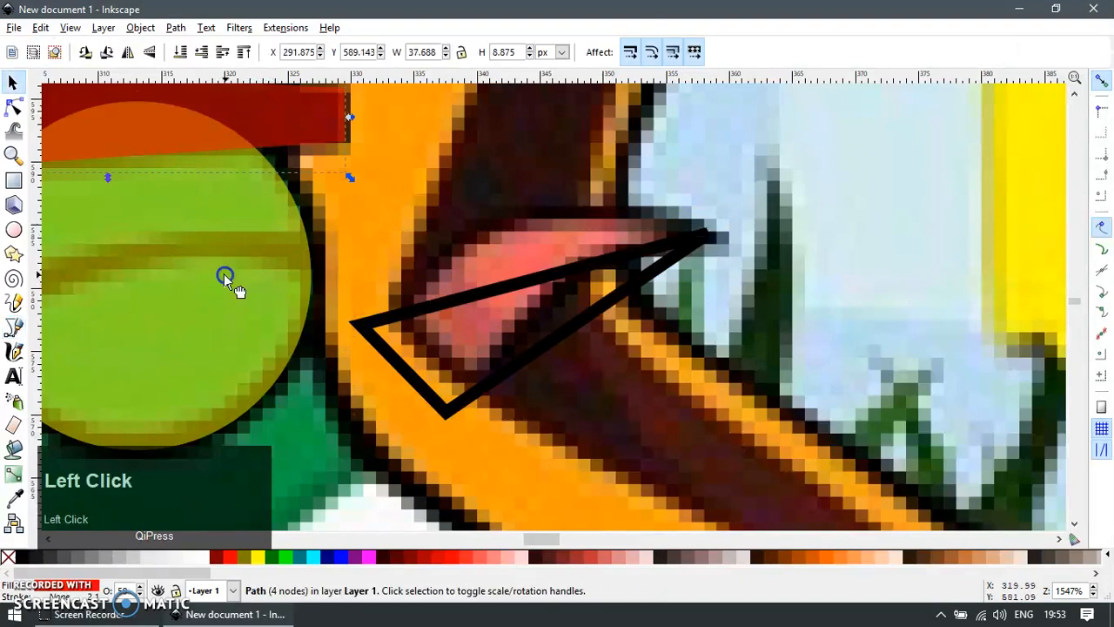
left_click(399, 346)
key("ctrl+shift+v")
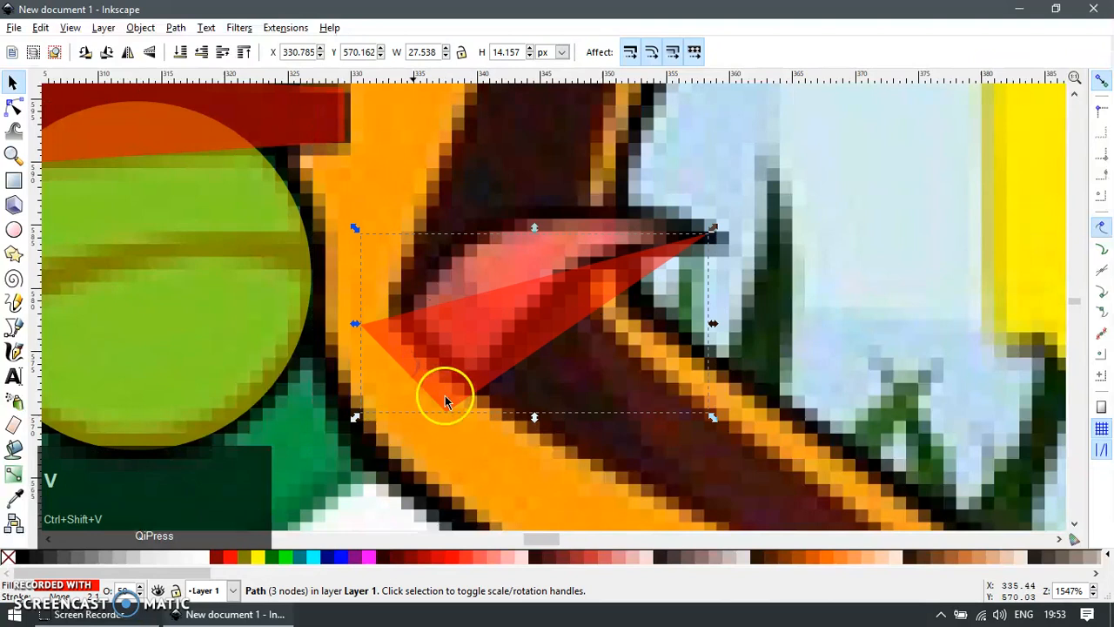
left_click(281, 555)
Curve the tongue shape's upper and lower edges to follow the tongue and fill it aqua.
key("F2")
left_click_drag(542, 278, 521, 250)
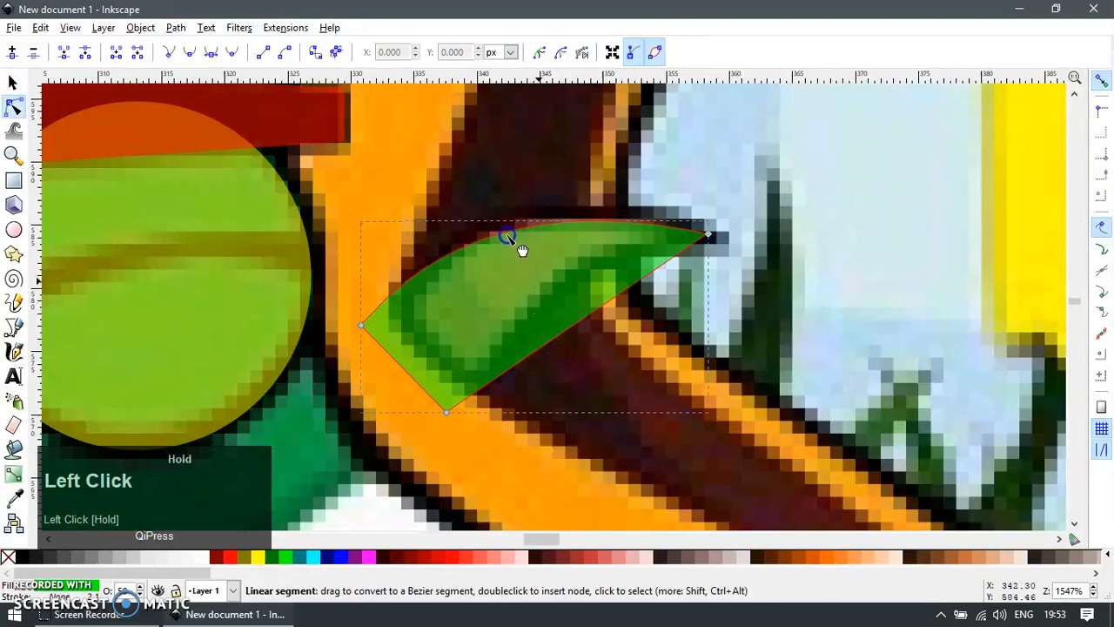
left_click(312, 555)
left_click_drag(579, 324, 550, 289)
Draw a closed five-corner straight-edged path about 92 by 149 px around the bird's open beak.
scroll(566, 313, "down", 5, "ctrl")
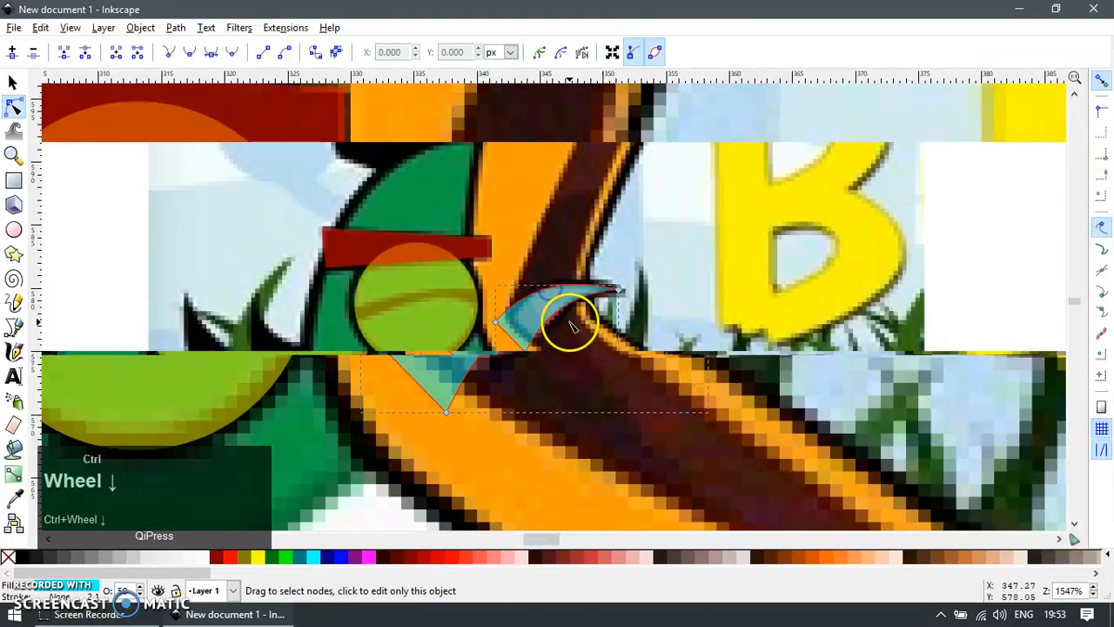
key("F1")
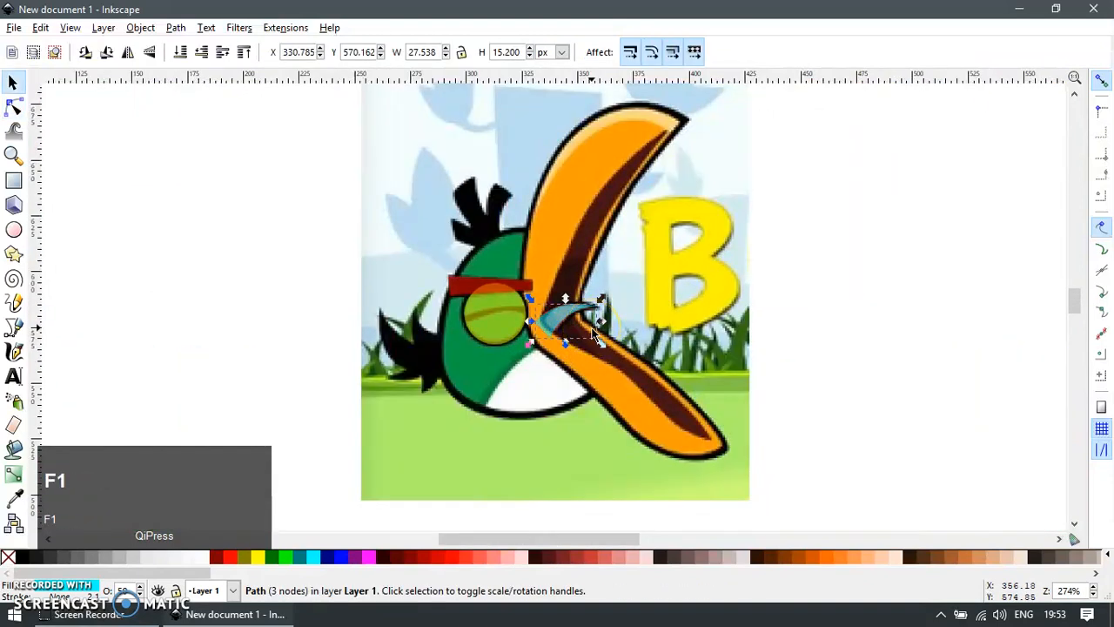
left_click_drag(702, 425, 609, 447, "shift")
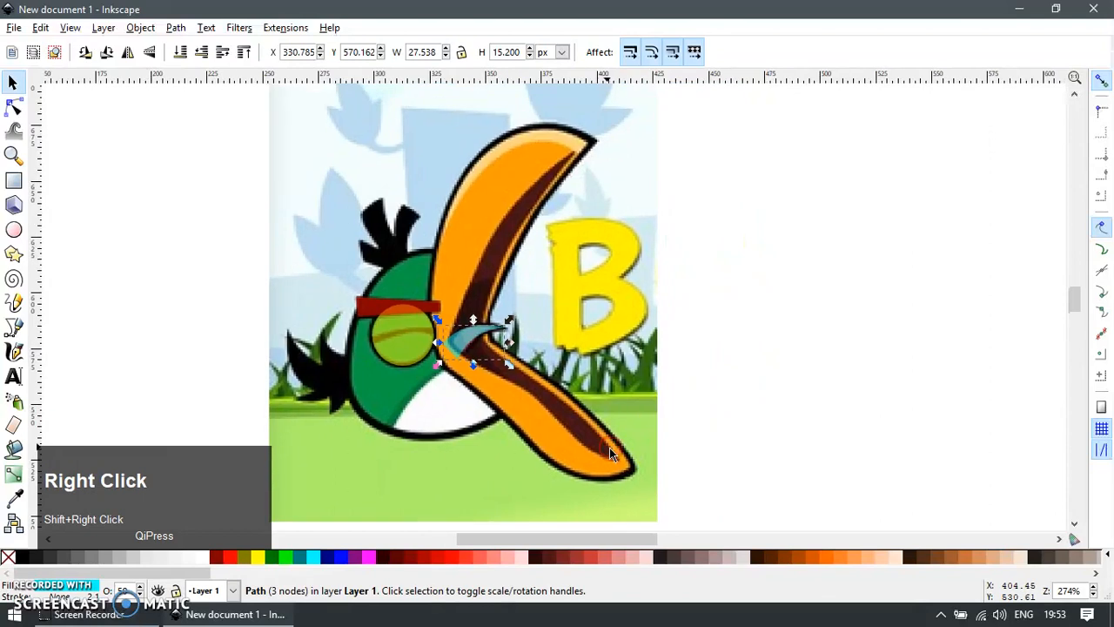
key("b")
left_click(635, 469)
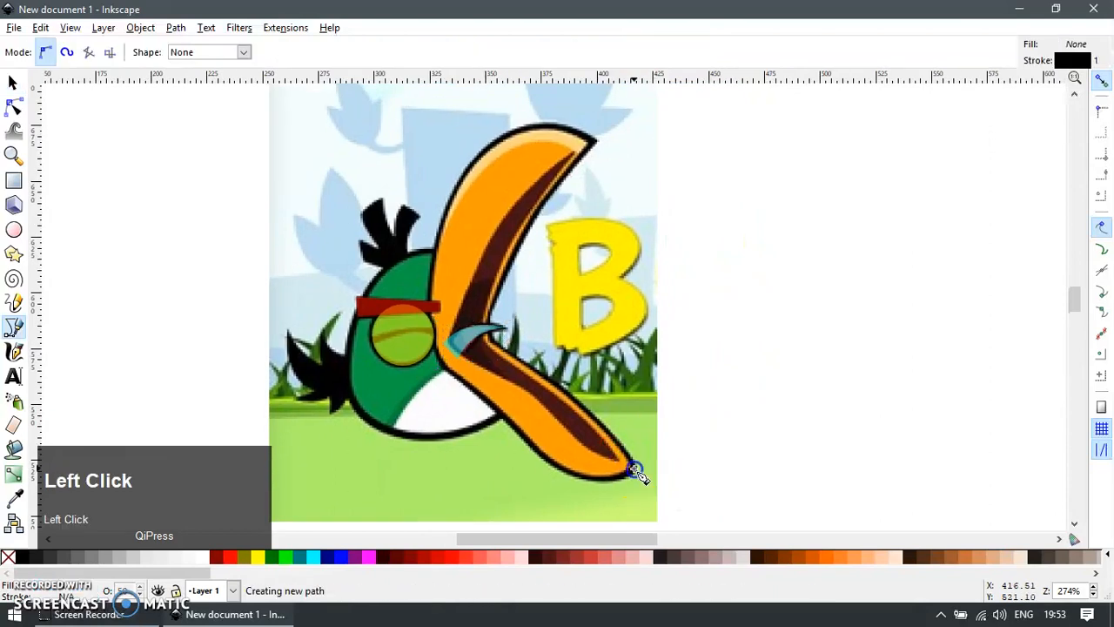
left_click(493, 337)
left_click(594, 142)
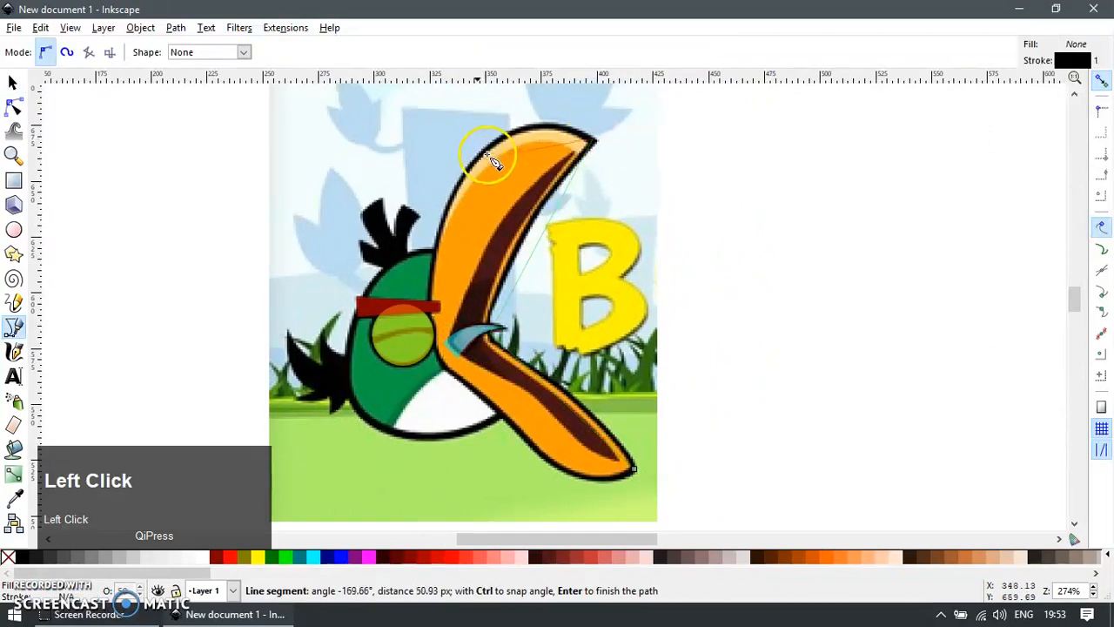
left_click(429, 327)
left_click(450, 372)
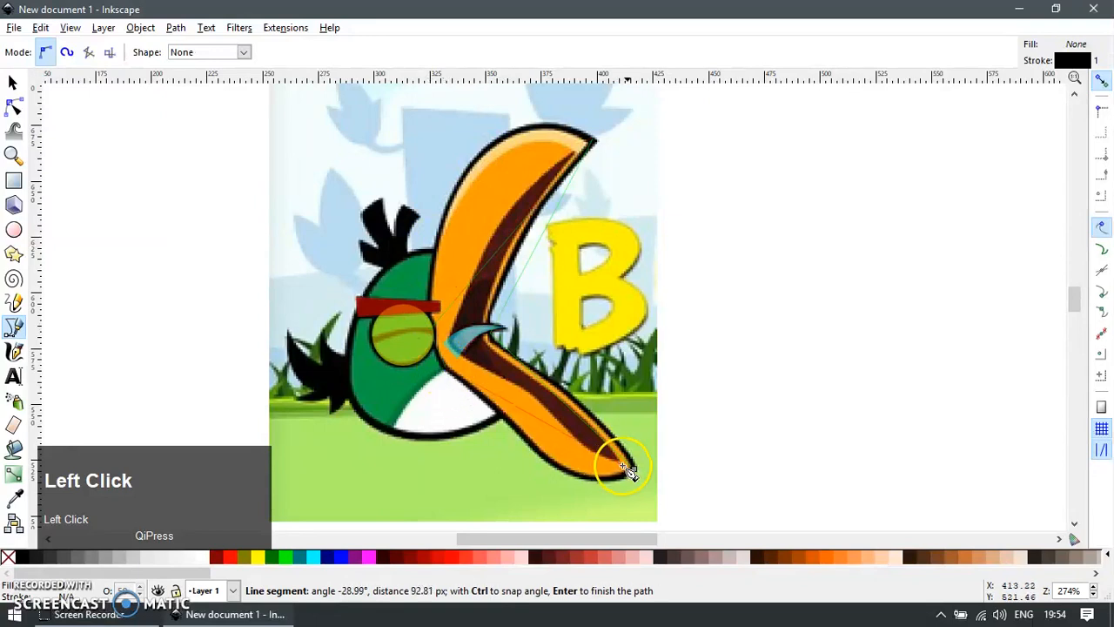
left_click(635, 471)
key("F1")
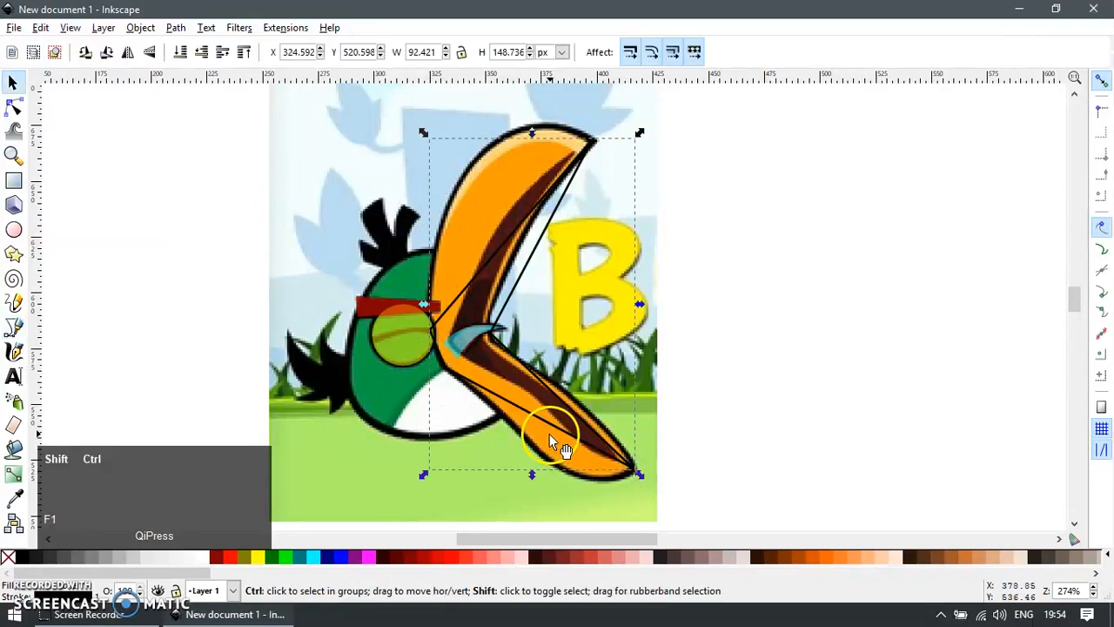
Apply the copied style to the beak path, bend its upper outer edge along the beak, and fill it green.
key("ctrl+shift+v")
key("F2")
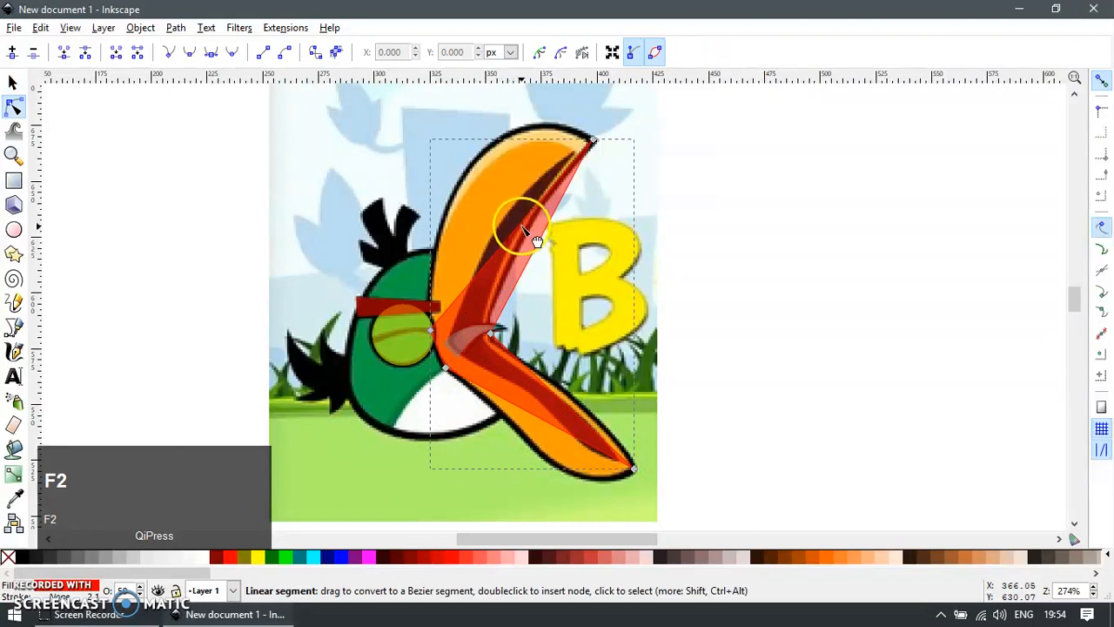
left_click_drag(532, 237, 502, 177)
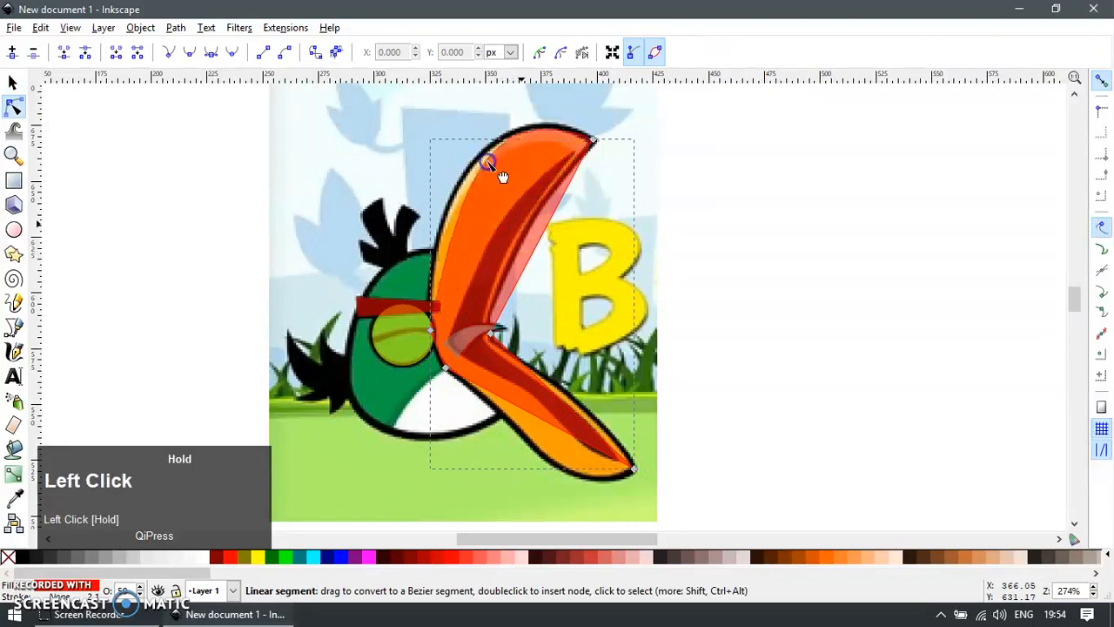
left_click(270, 557)
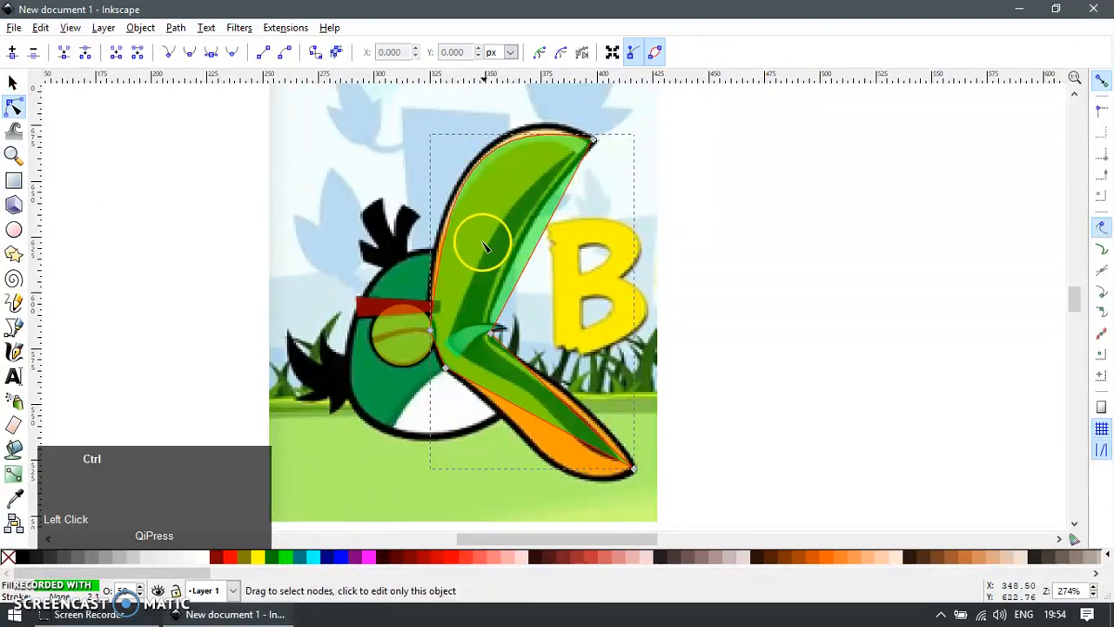
Curve the inner edge of the upper beak and adjust the node at the mouth corner to match the image.
scroll(508, 243, "up", 2)
key("F1")
key("F2")
left_click_drag(565, 249, 548, 245)
scroll(479, 418, "up", 3)
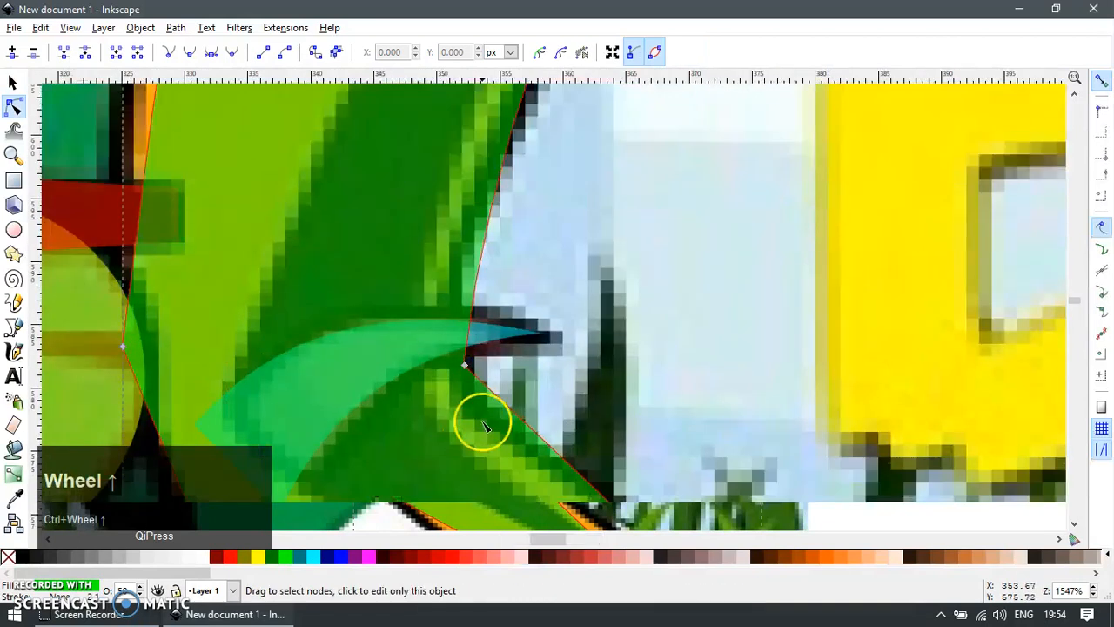
left_click_drag(465, 369, 513, 360)
scroll(482, 373, "down", 4)
left_click_drag(406, 183, 430, 148)
Adjust the curve handle near the eye so the upper beak's outer edge follows the black outline.
right_click(393, 385, "shift")
left_click_drag(379, 370, 432, 444)
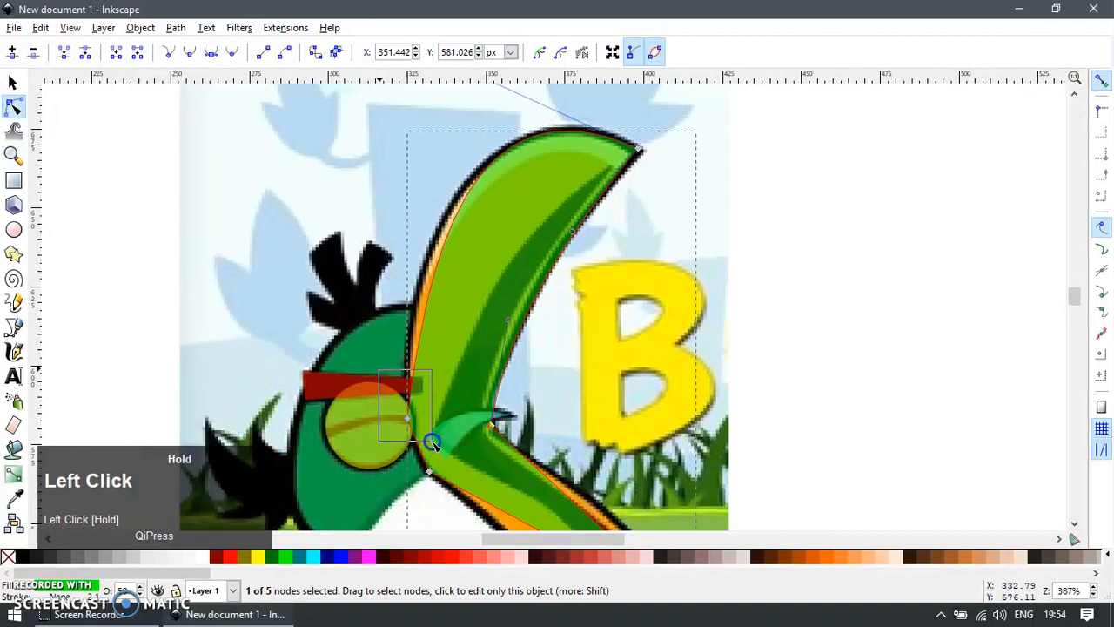
left_click_drag(428, 278, 401, 266)
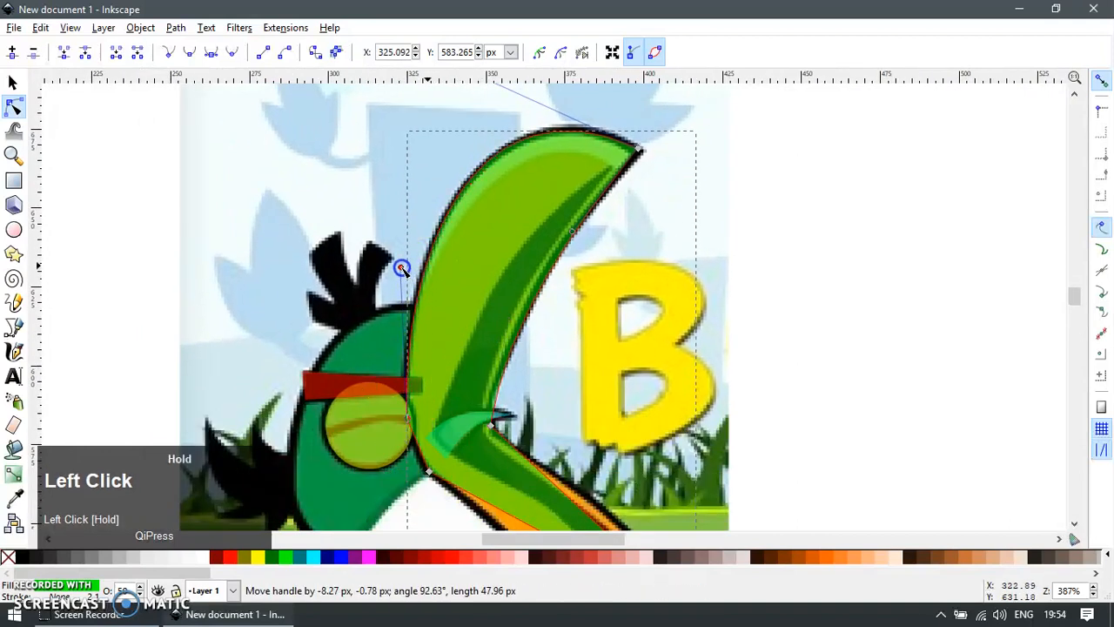
Curve the underside of the lower beak to follow its black outline.
right_click(479, 218, "shift")
scroll(569, 400, "up", 1, "ctrl")
left_click_drag(542, 351, 488, 376)
left_click_drag(413, 288, 423, 286)
right_click(426, 288, "shift")
Curve the lower beak's inner edge and adjust its handles to follow the outline from mouth corner to tip.
key("F1")
key("F2")
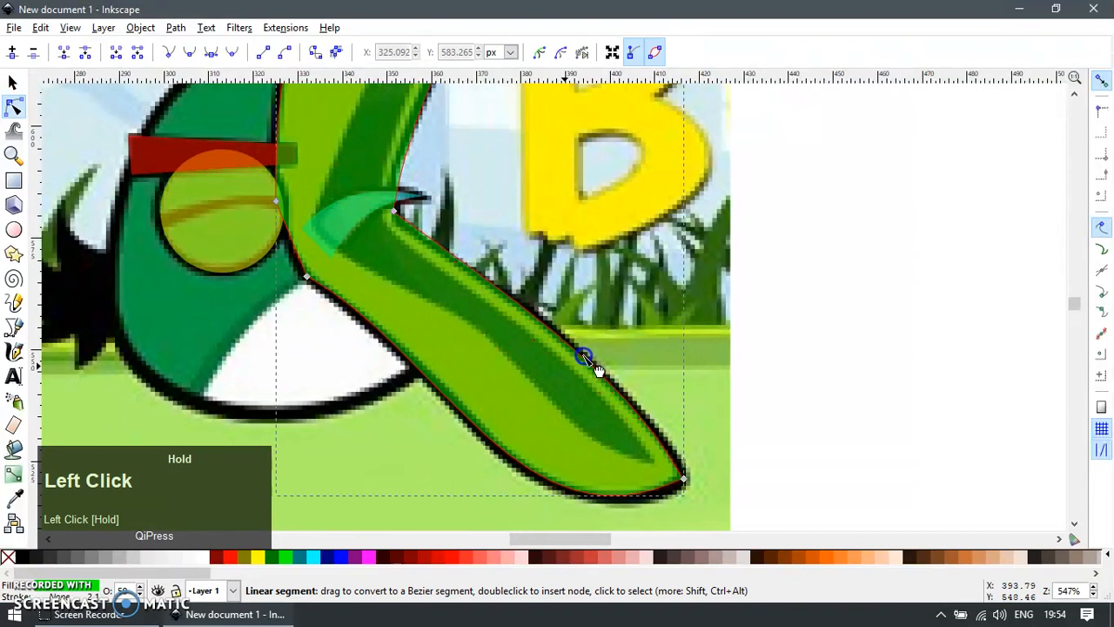
left_click(367, 241)
left_click(395, 215)
left_click(498, 293)
left_click_drag(500, 295, 393, 237)
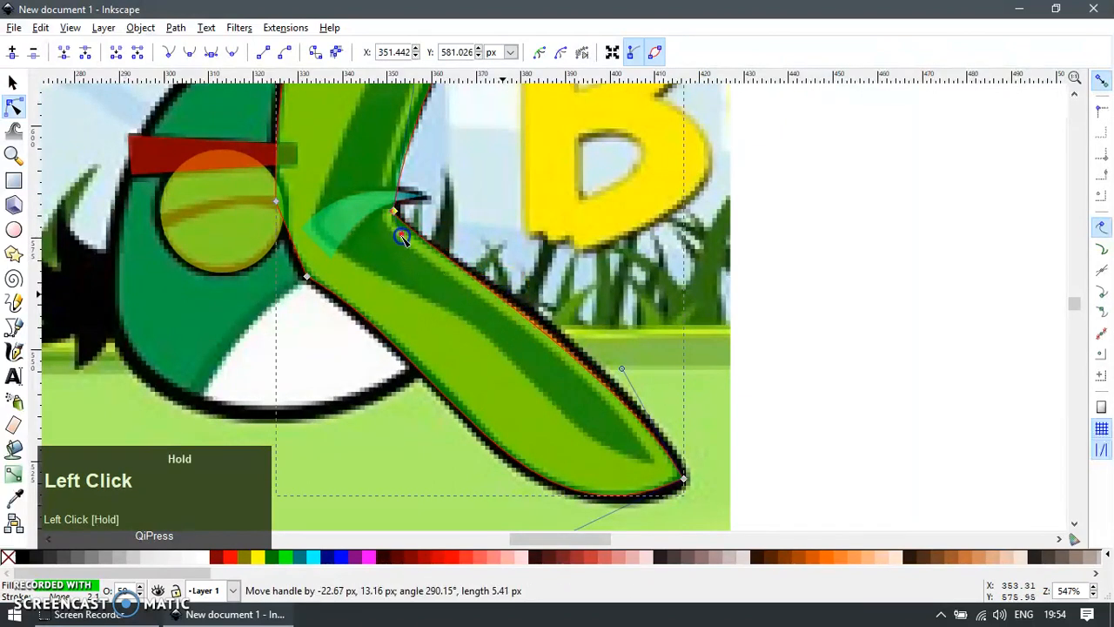
left_click_drag(622, 367, 624, 351)
scroll(621, 389, "down", 1, "ctrl")
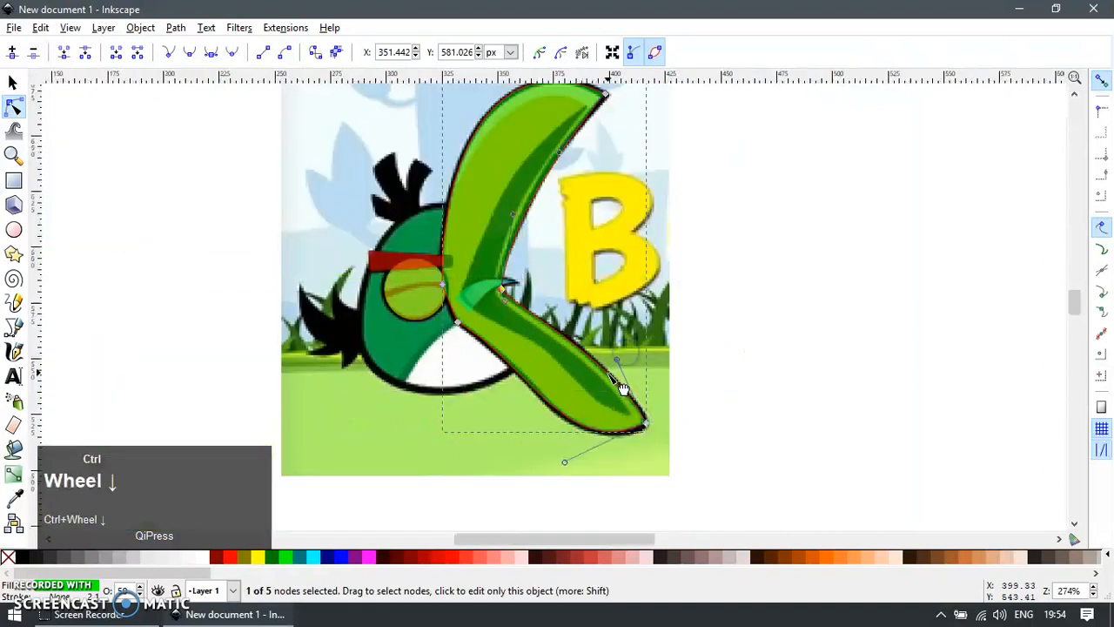
scroll(611, 377, "down", 1, "ctrl")
key("F1")
Draw a closed six-corner path about 75 by 85 px around the bird's body, overlapping the beak.
left_click_drag(499, 369, 594, 391, "shift")
key("F3")
left_click_drag(462, 231, 699, 447)
key("F1")
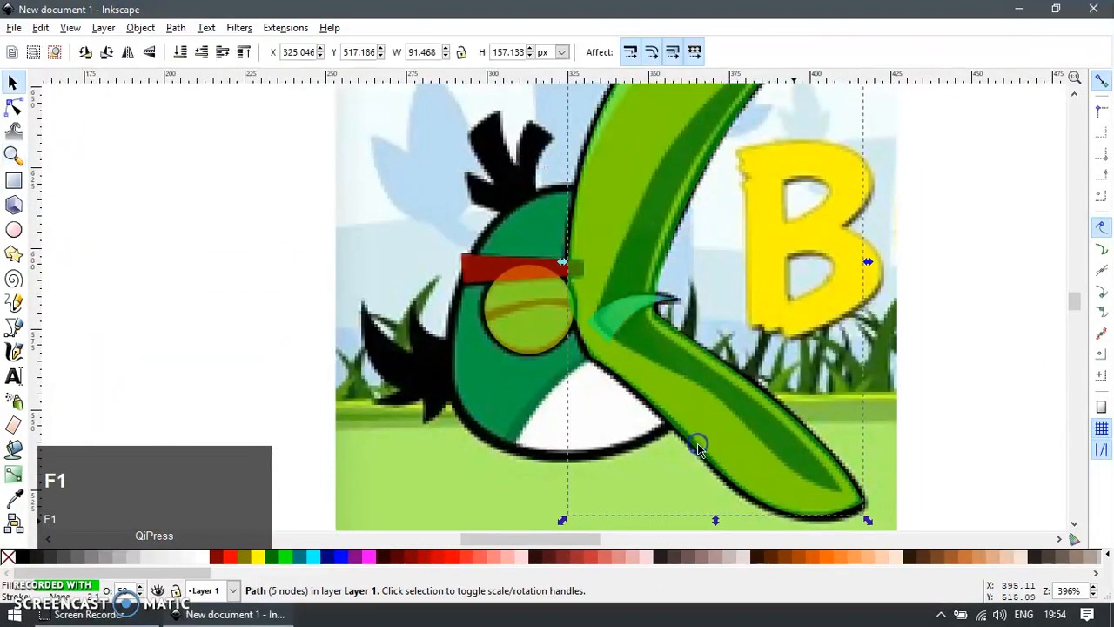
key("b")
left_click(688, 396)
left_click(559, 456)
left_click(447, 380)
left_click(525, 209)
left_click(612, 186)
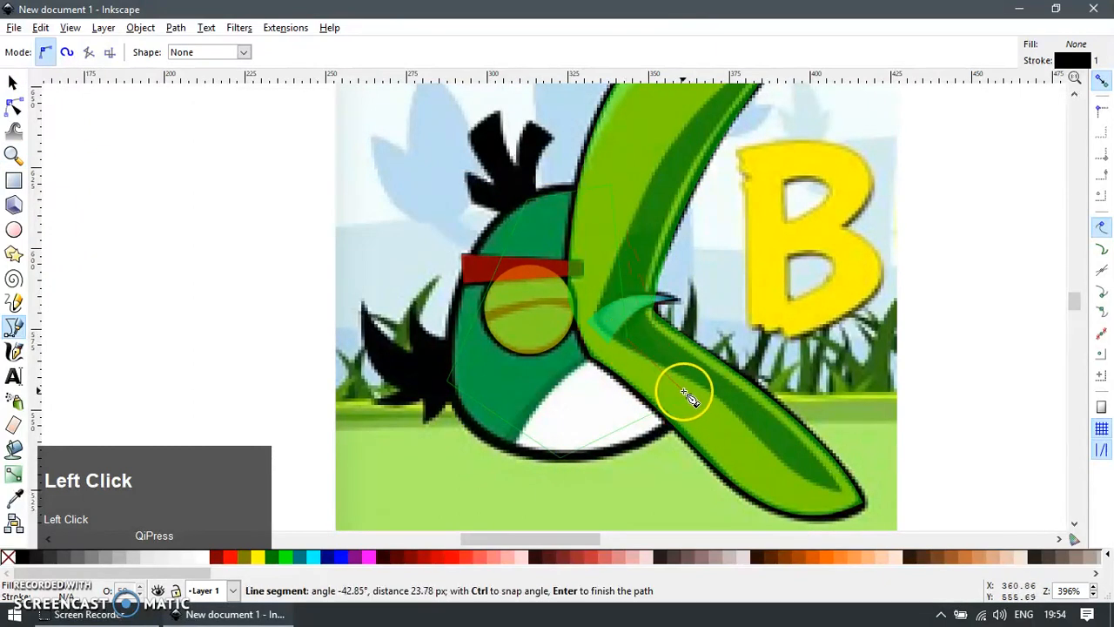
left_click(689, 396)
key("F1")
Fill the body shape magenta and remove its outline stroke.
left_click(316, 558)
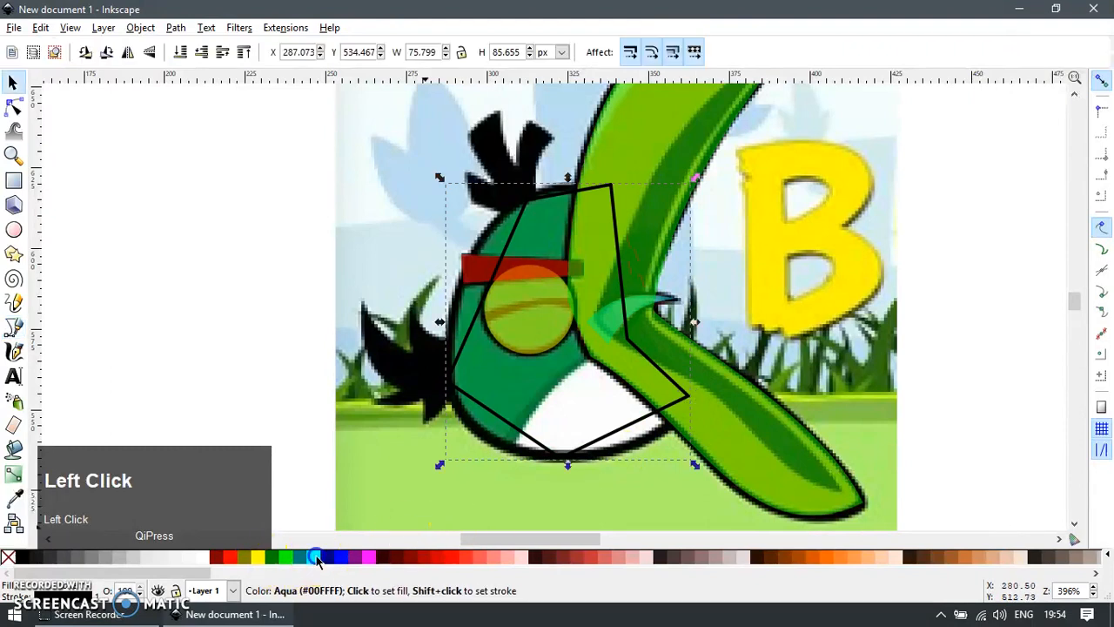
left_click(368, 557)
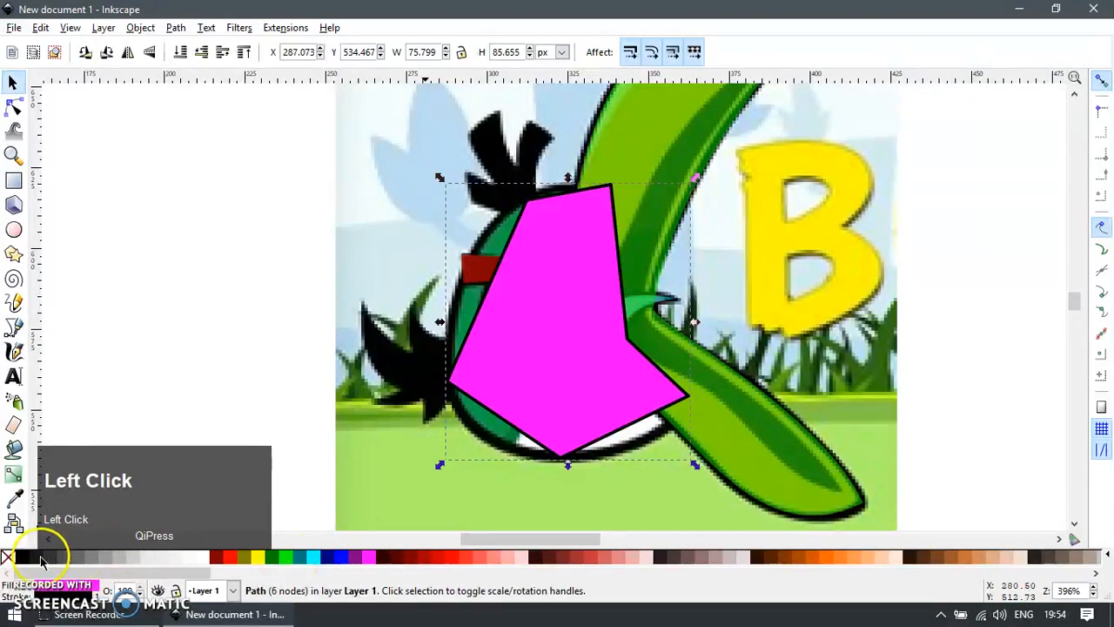
left_click(8, 558, "shift")
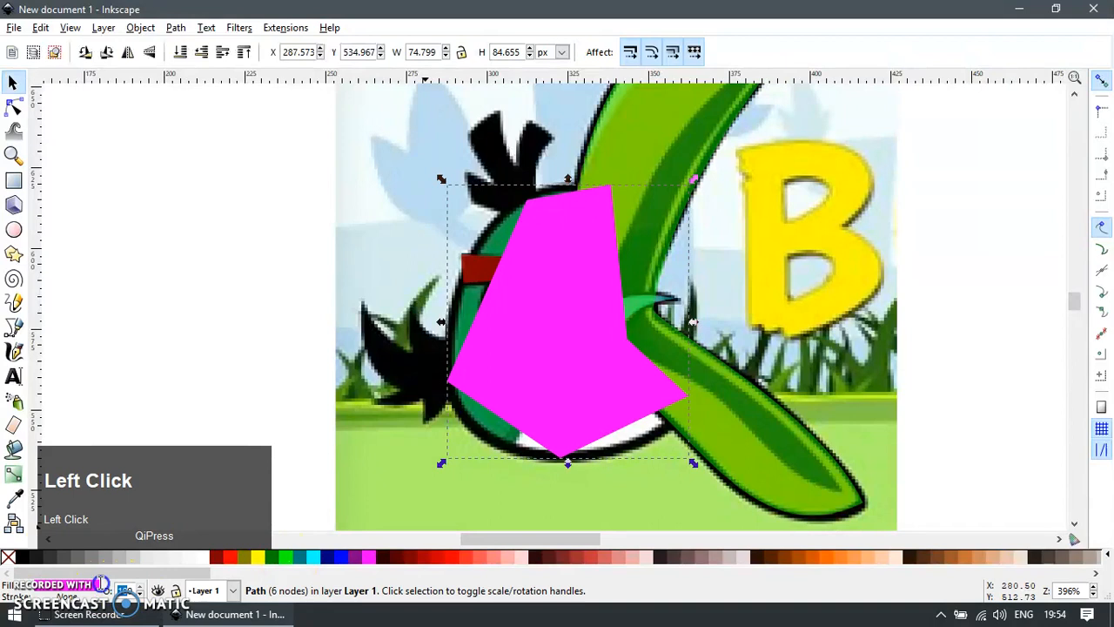
Set the body shape's opacity to 50% and delete its nodes at the crest and at the bottom of the belly.
type("50")
key("Return")
key("F2")
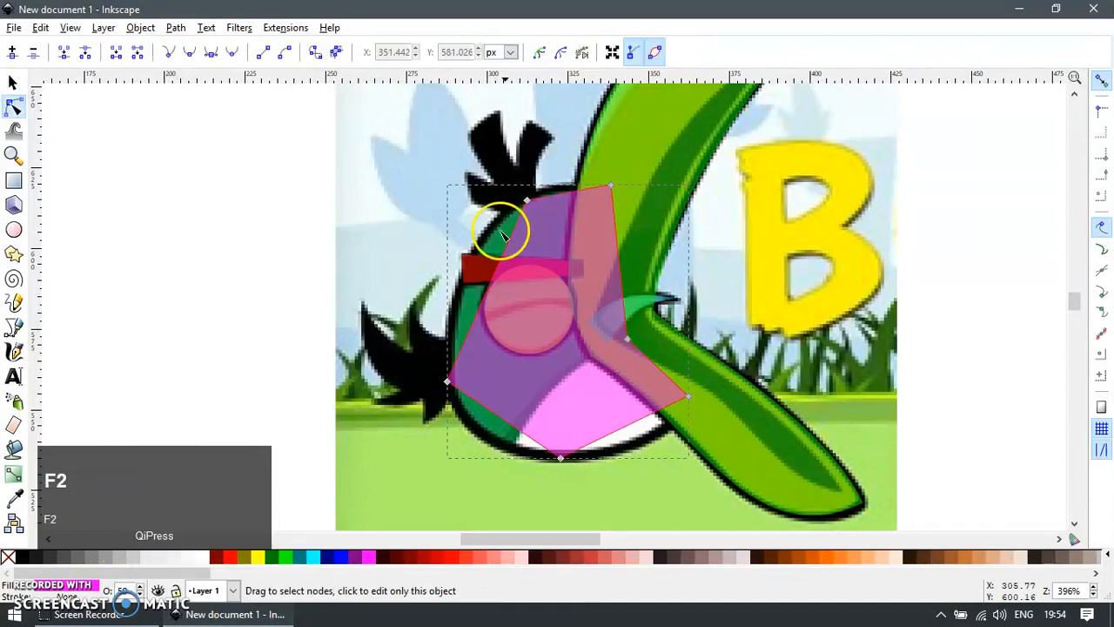
key("Delete")
left_click(561, 457)
key("Delete")
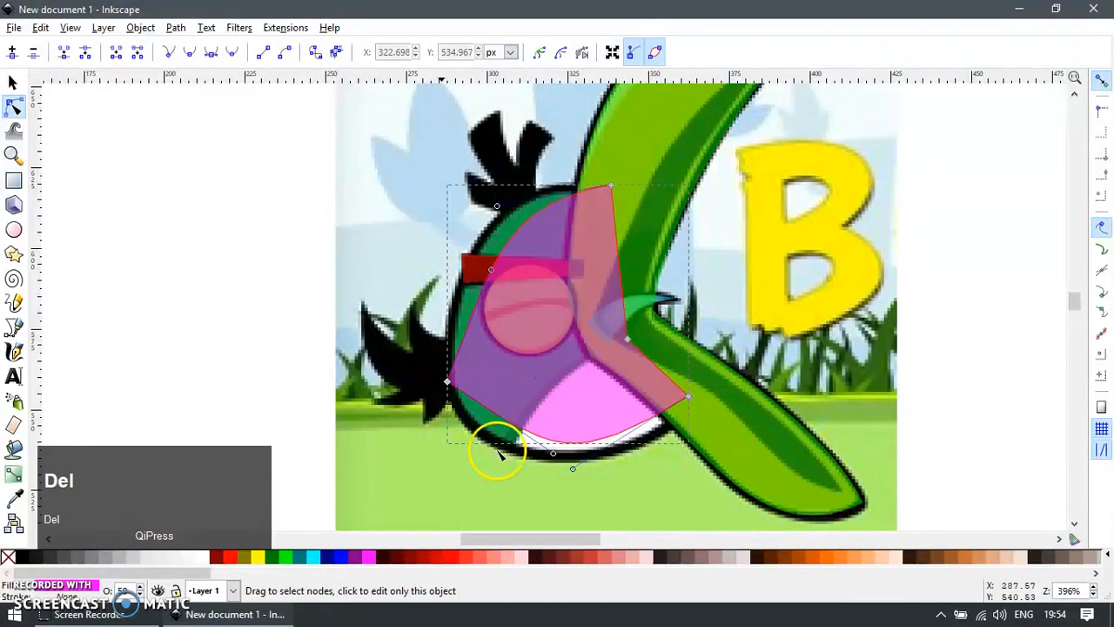
Smooth the body's tail-side node and adjust the curve handles so the shape follows the bird's round black outline.
left_click(447, 381)
key("shift+s")
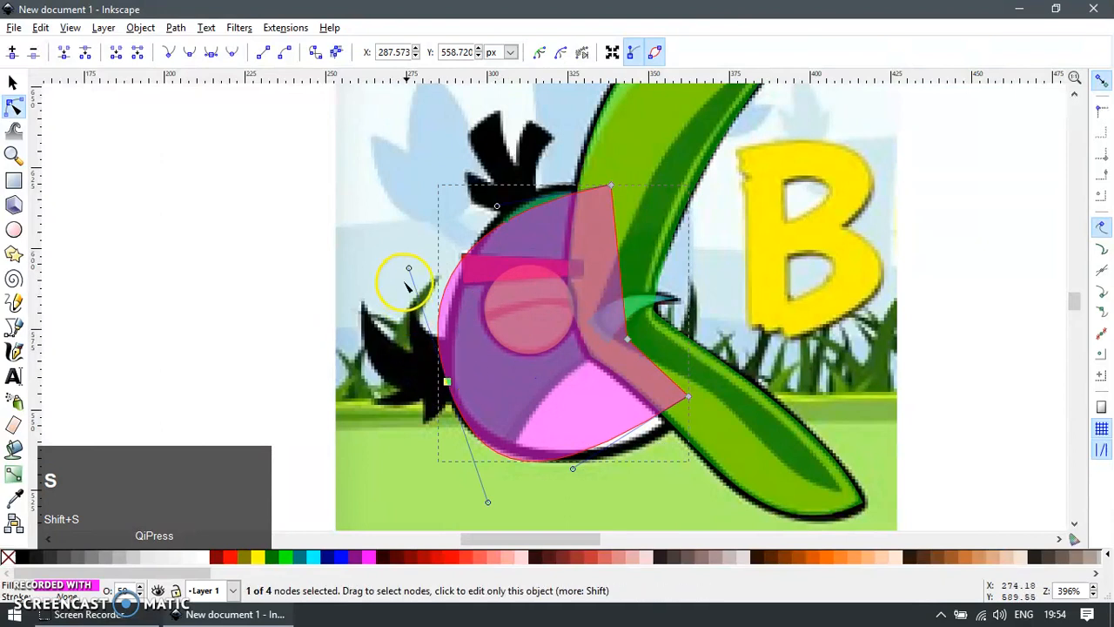
left_click_drag(410, 269, 443, 249)
left_click_drag(496, 207, 497, 181)
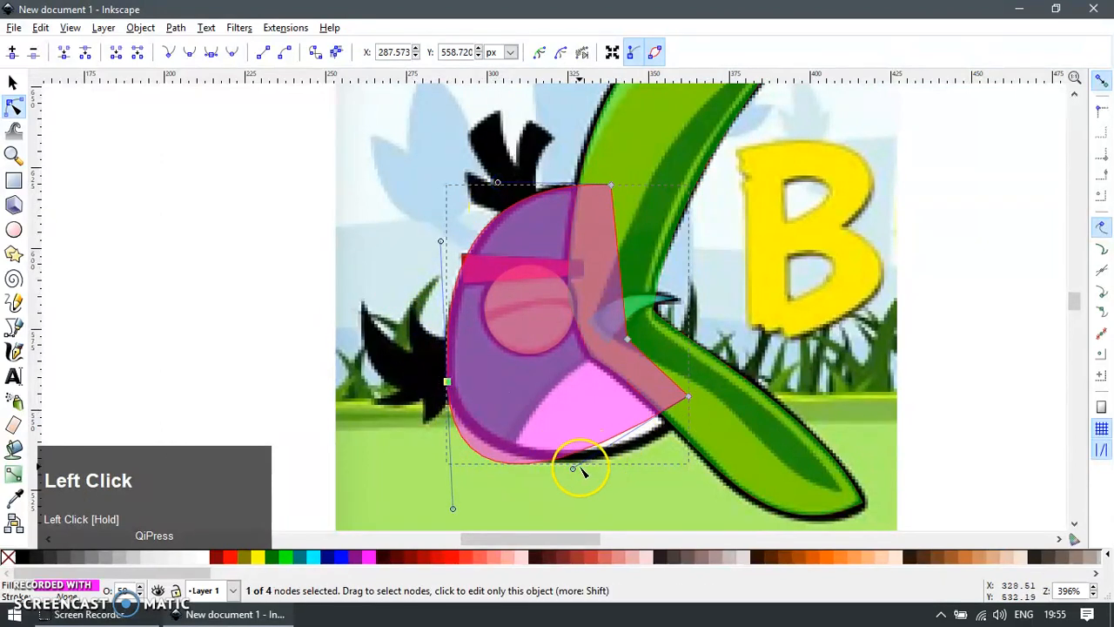
left_click_drag(572, 466, 672, 453)
left_click_drag(454, 509, 453, 495)
left_click_drag(450, 385, 453, 381)
key("ctrl+z")
Draw an ellipse about 91 by 65 px across the belly and lower beak and fill it cyan.
key("e")
left_click_drag(528, 349, 825, 539)
key("F1")
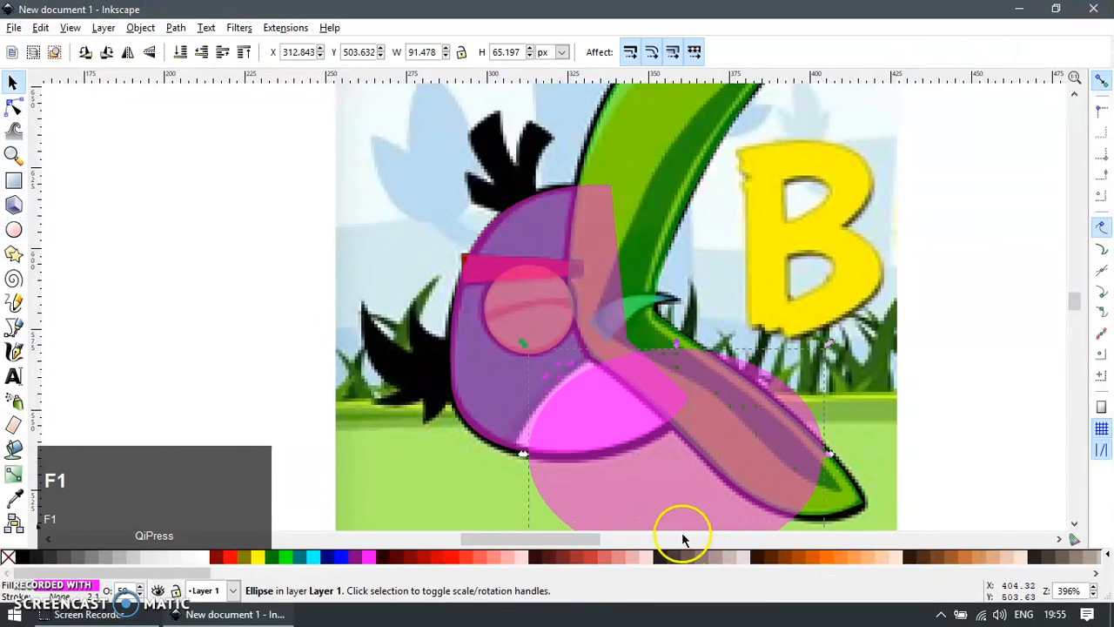
left_click(312, 557)
Enlarge and reposition the cyan ellipse so its upper edge follows the curved border of the white belly.
scroll(568, 460, "left", 1)
scroll(578, 468, "down", 2)
left_click_drag(568, 488, 510, 539)
left_click_drag(609, 429, 625, 473)
left_click_drag(707, 307, 710, 228)
left_click_drag(619, 320, 625, 345)
Create a yellow belly patch from the intersection of the body and the ellipse, and delete the leftover ellipse.
left_click(517, 319, "shift")
key("8")
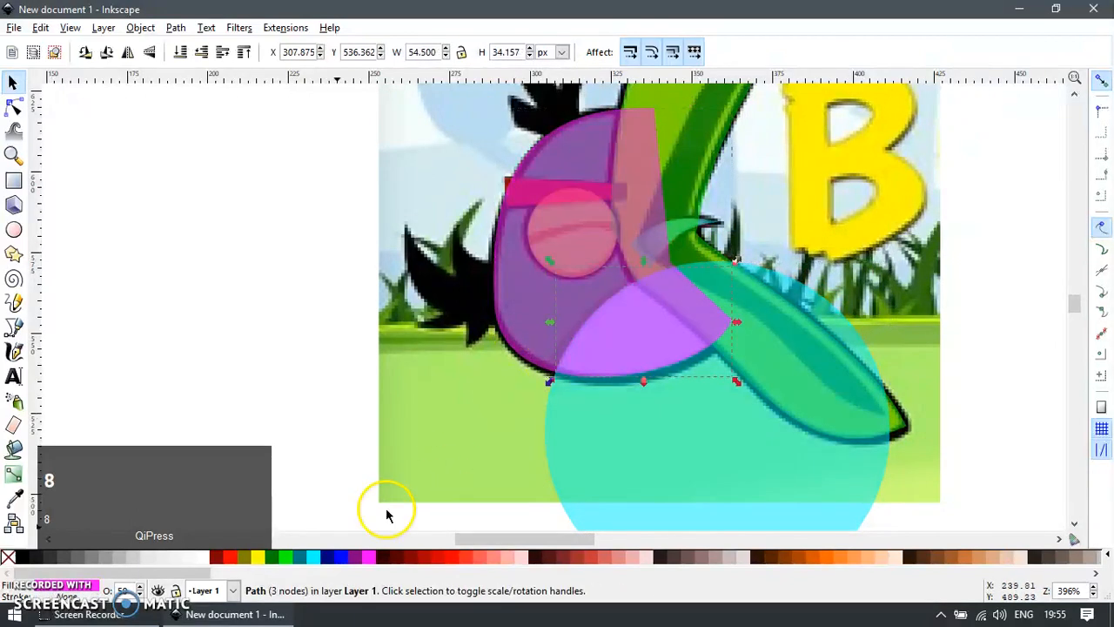
left_click(259, 557)
left_click(644, 450)
key("Delete")
Draw a closed nine-corner path about 32 by 40 px around the black tail feathers, overlapping the body's edge.
key("F3")
left_click_drag(360, 186, 599, 384)
key("F1")
key("b")
left_click(595, 260)
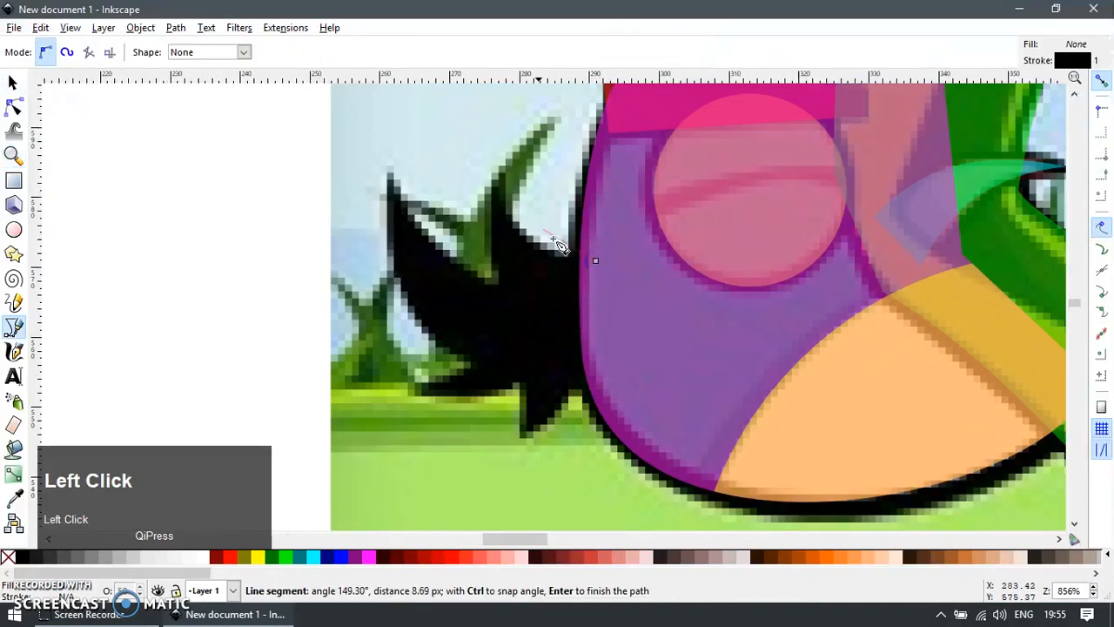
left_click(504, 170)
left_click(503, 279)
left_click(386, 165)
left_click(478, 366)
left_click(414, 390)
left_click(519, 387)
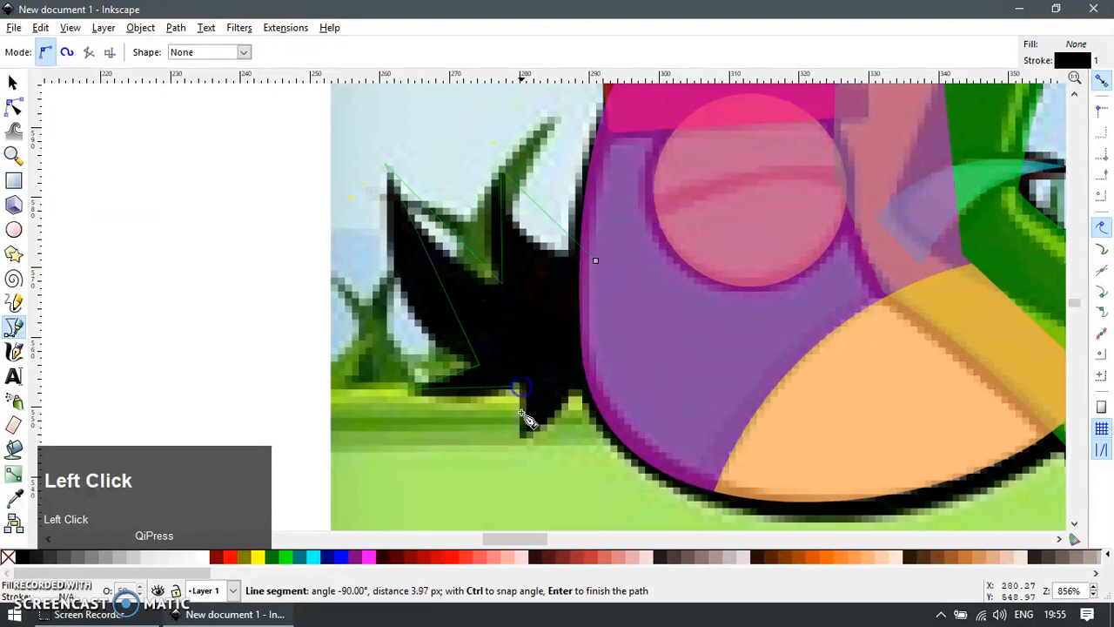
left_click(514, 439)
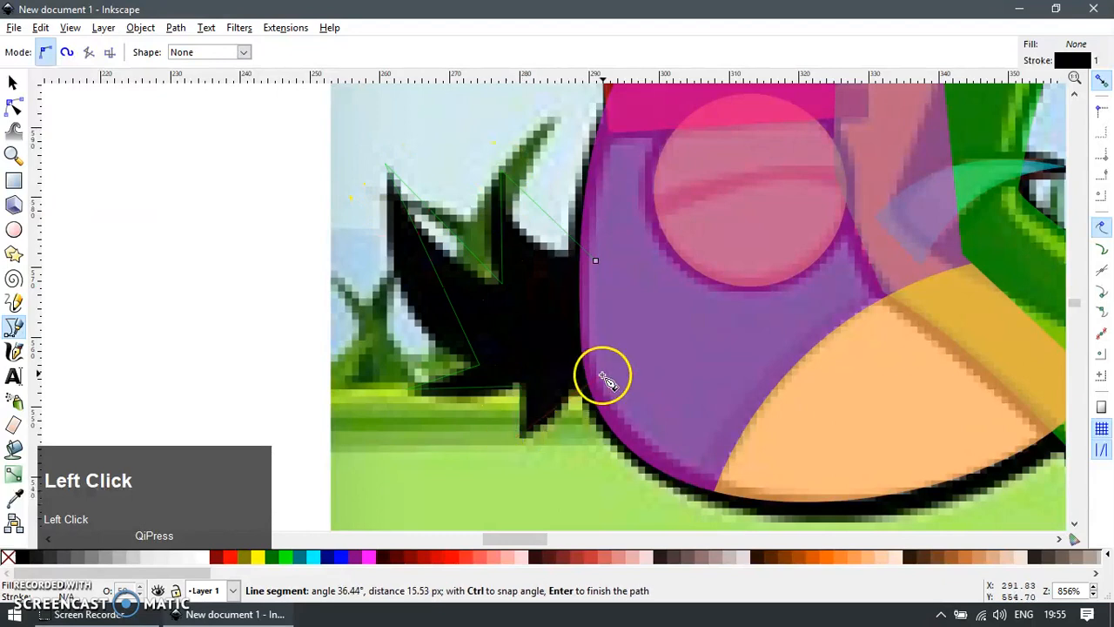
left_click(597, 259)
Paste the semi-transparent yellow style of the belly patch onto the tail feather shape.
key("s")
key("ctrl+c")
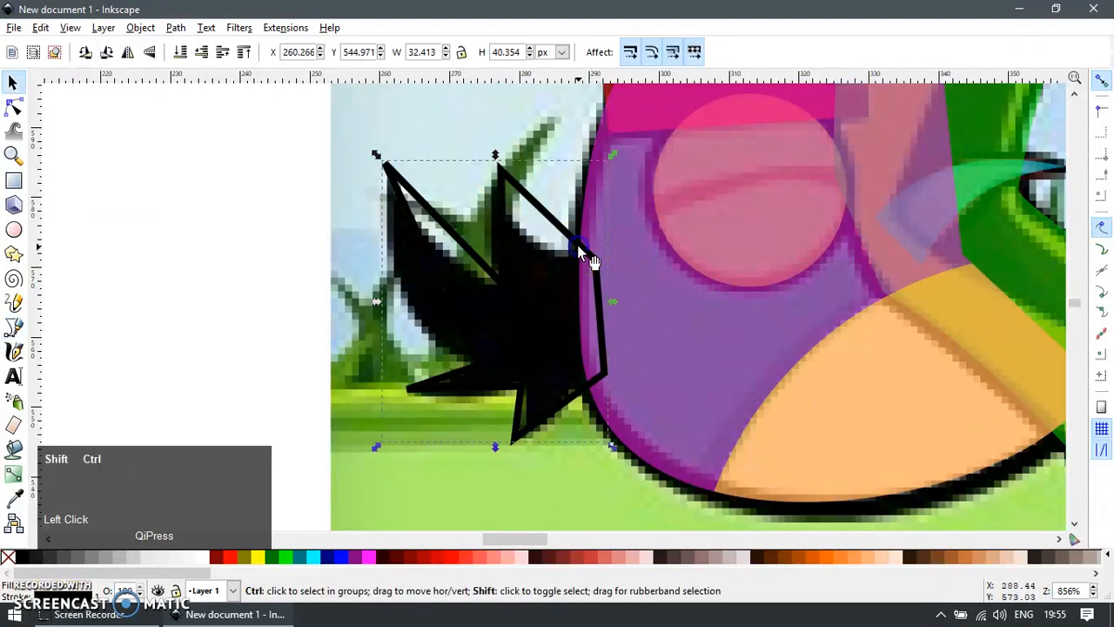
key("ctrl+shift+v")
Curve the tail shape's edges to follow the black feathers and shift its lower node on the body.
key("F2")
left_click_drag(550, 217, 416, 307)
left_click_drag(518, 197, 519, 199)
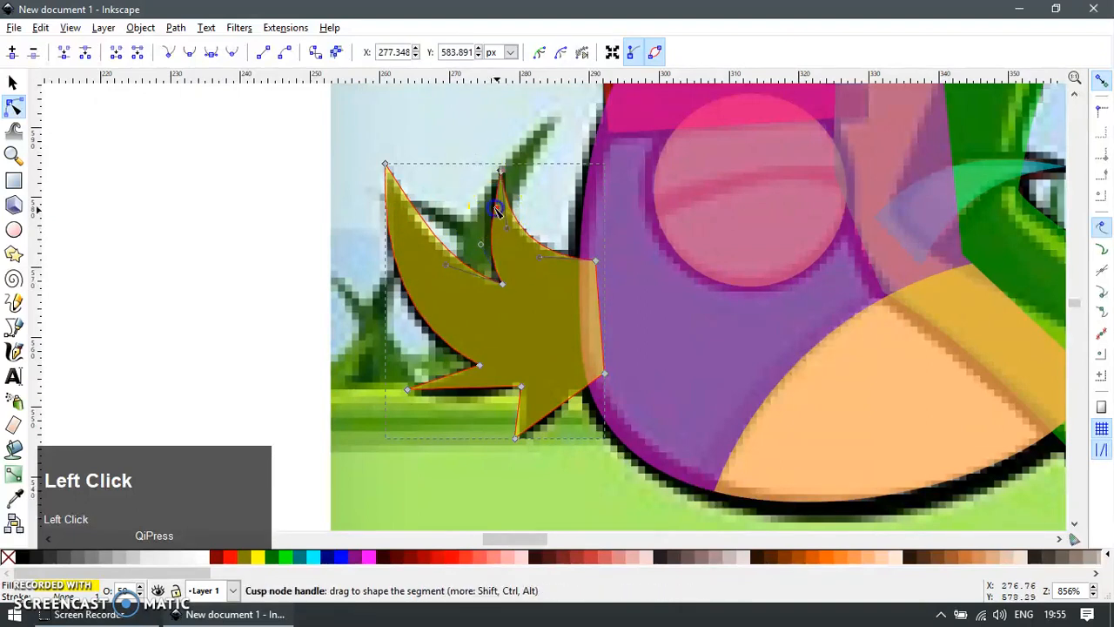
left_click(454, 383)
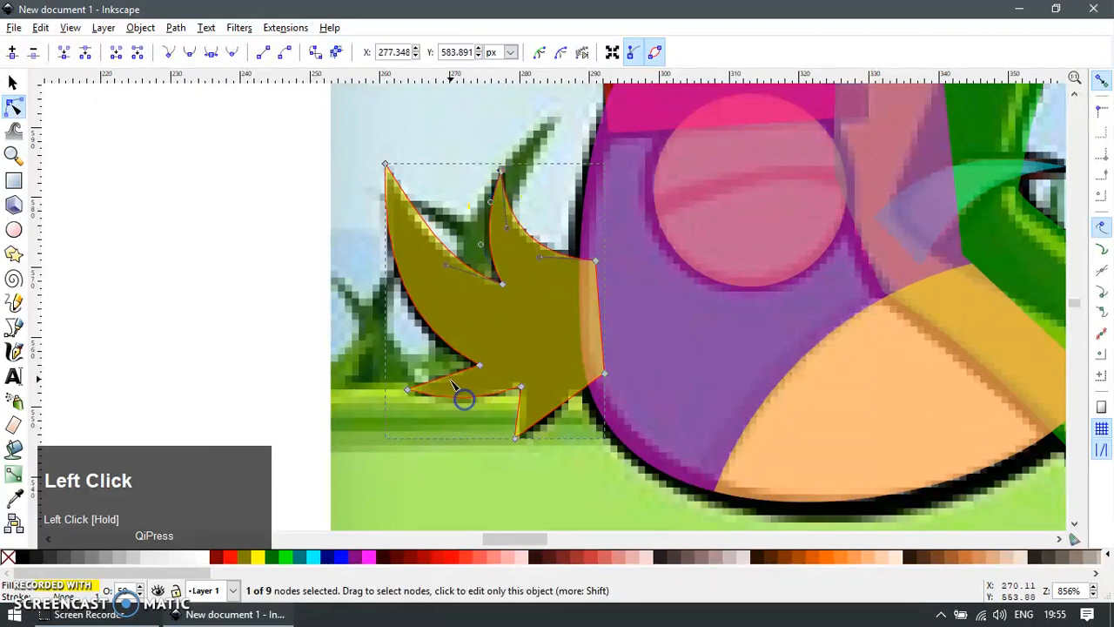
left_click(559, 422)
left_click(520, 414)
left_click_drag(604, 374, 594, 362)
Draw a closed ten-corner path about 27 by 36 px around the black head feathers, overlapping the top of the body.
scroll(524, 349, "down", 6, "ctrl")
key("F1")
key("z")
left_click(648, 281)
key("F1")
key("b")
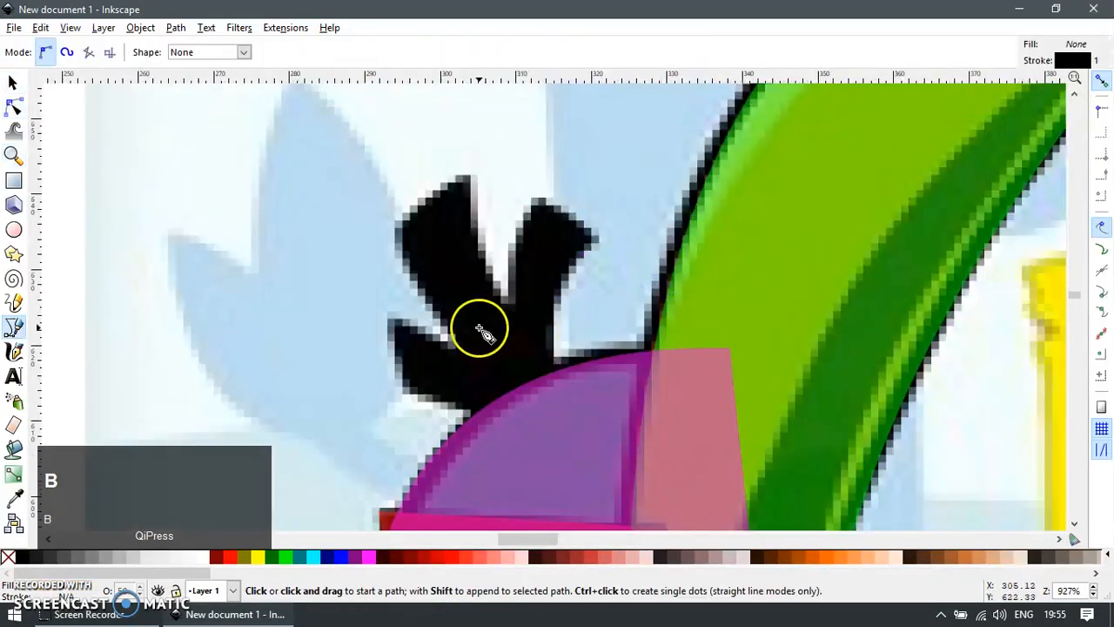
left_click(511, 442)
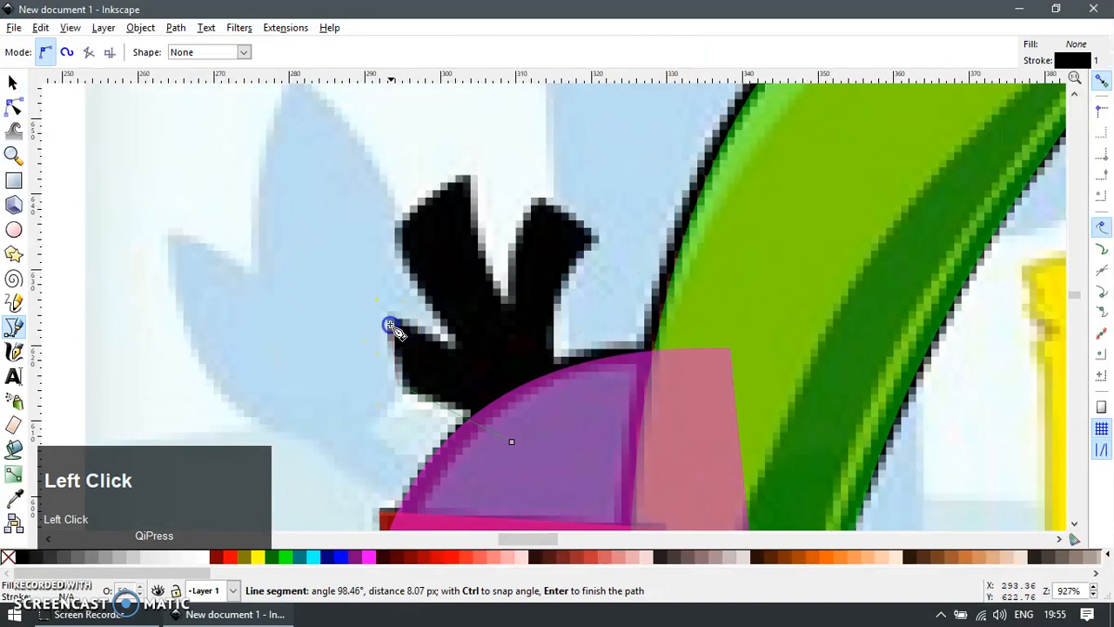
left_click(463, 178)
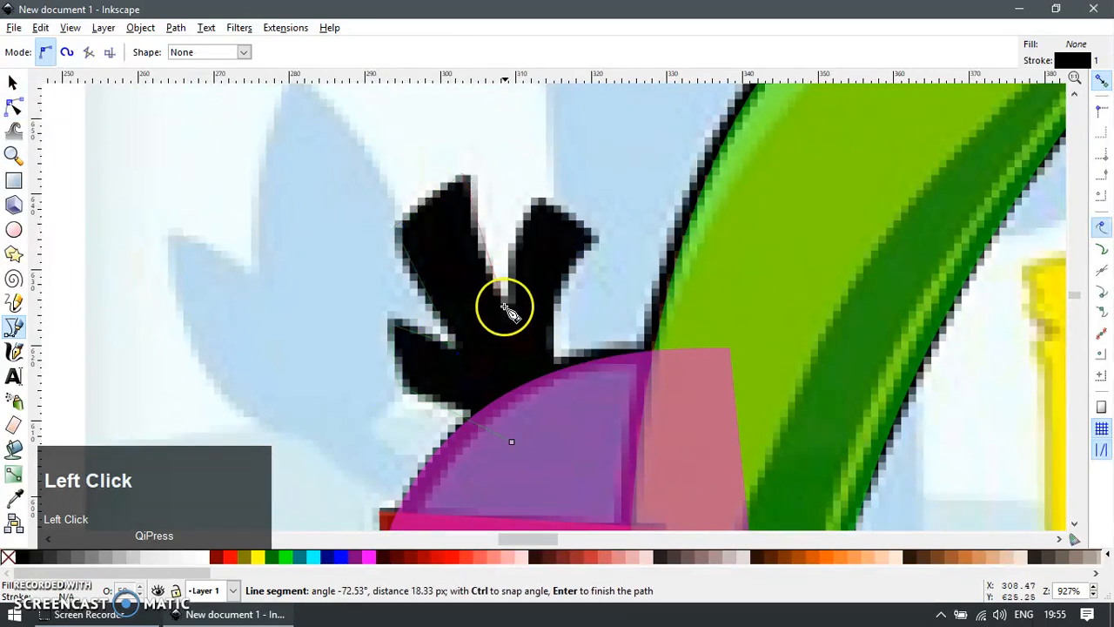
left_click(562, 389)
left_click(511, 441)
Give the head feather shape the semi-transparent yellow style and curve its edges to follow the black feathers.
key("F1")
key("F2")
left_click_drag(582, 309, 501, 253)
left_click_drag(435, 300, 439, 351)
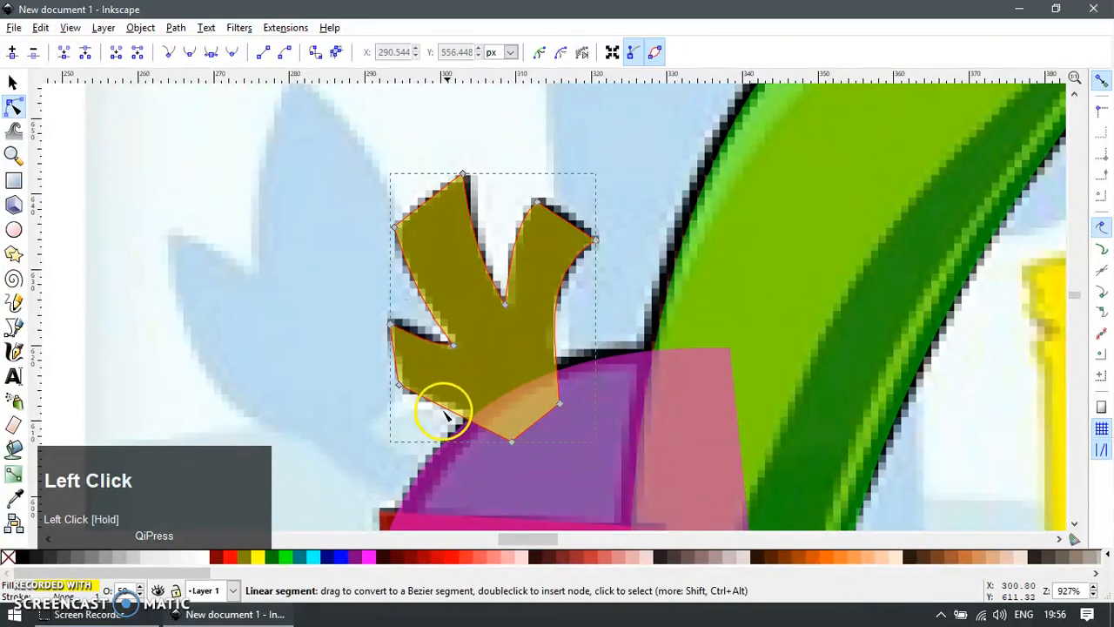
Draw a closed five-corner path about 78 by 94 px along the dark inner mouth of the open beak.
scroll(514, 294, "down", 3)
key("F1")
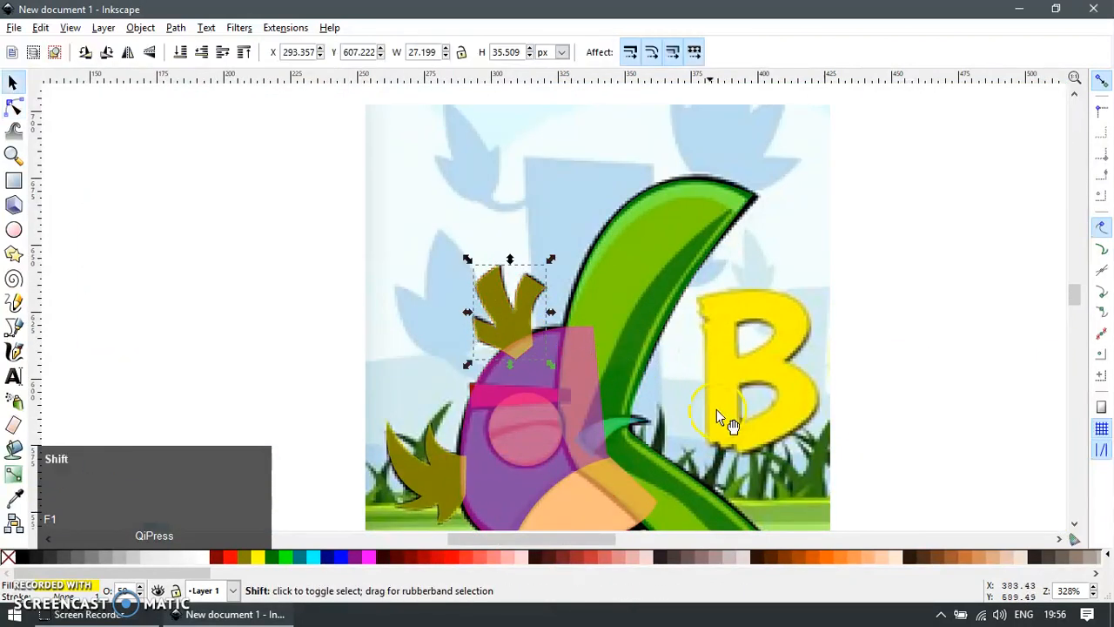
right_click(722, 414, "shift")
scroll(617, 460, "up", 1)
key("b")
left_click(598, 482)
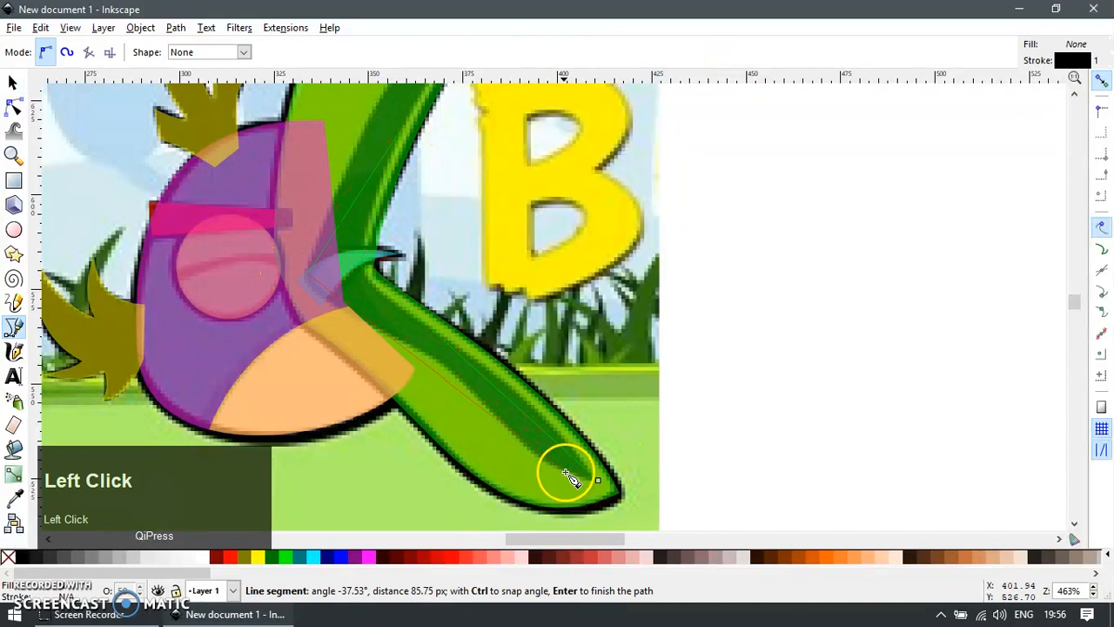
left_click(597, 481)
key("F1")
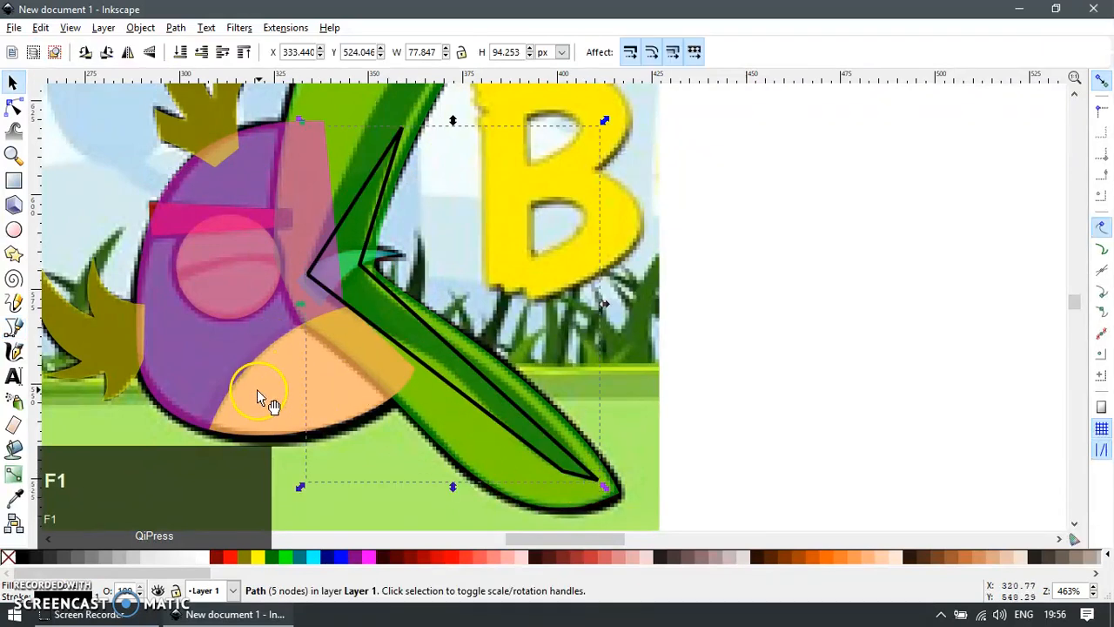
Paste the 50% opacity, outline-free style onto the mouth shape and fill it red.
left_click(409, 348)
key("ctrl+c")
left_click(479, 392)
key("ctrl+shift+v")
key("F2")
key("F1")
left_click(235, 557)
Curve the inner edge of the mouth shape's lower arm to follow the dark band down to the beak tip.
key("F2")
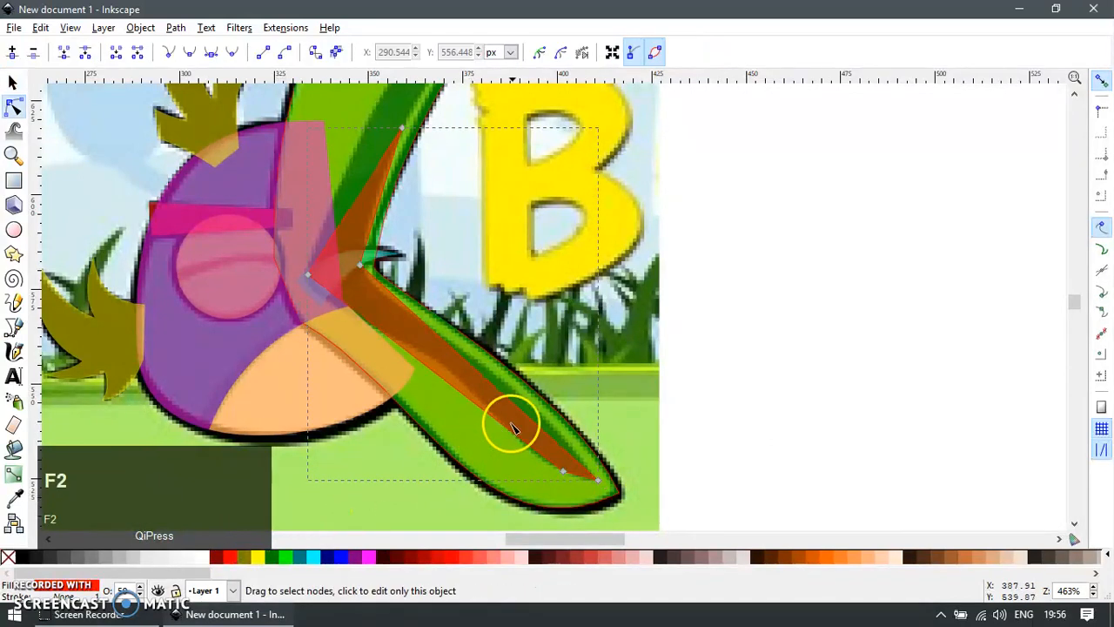
left_click_drag(517, 410, 528, 406)
left_click(360, 265)
left_click_drag(443, 335, 385, 321)
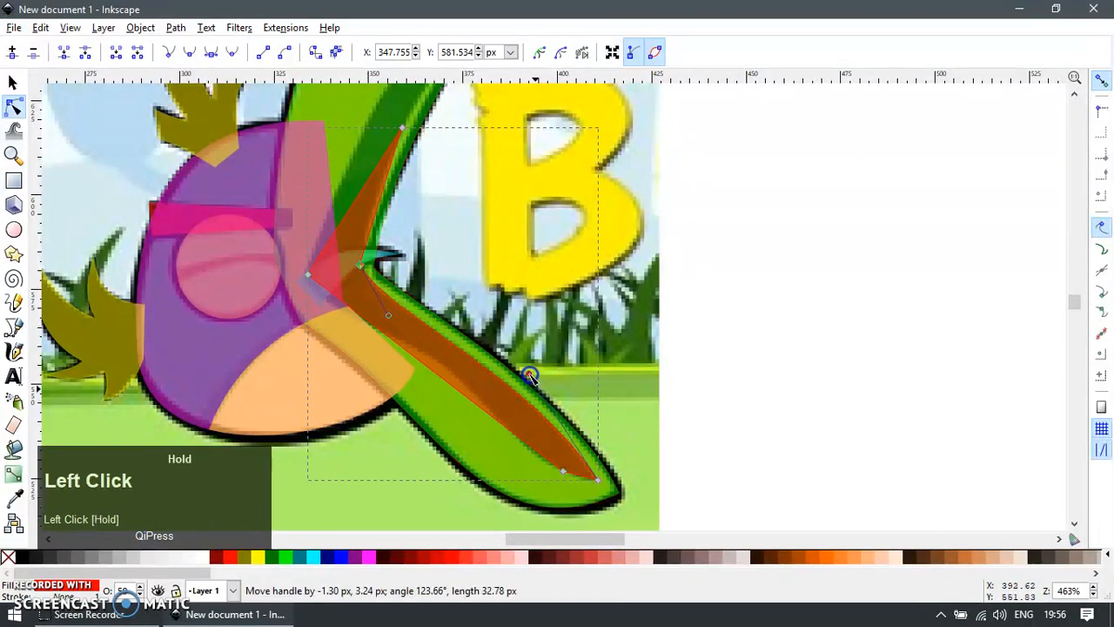
left_click_drag(530, 375, 529, 375)
Reshape the outer edge of the mouth's lower arm with a new midway node, deleting the extra node near the tip.
left_click(445, 379, "ctrl+alt")
key("F1")
key("F2")
left_click(442, 371)
left_click_drag(561, 463, 409, 383)
key("Delete")
scroll(363, 323, "up", 1)
left_click(360, 307)
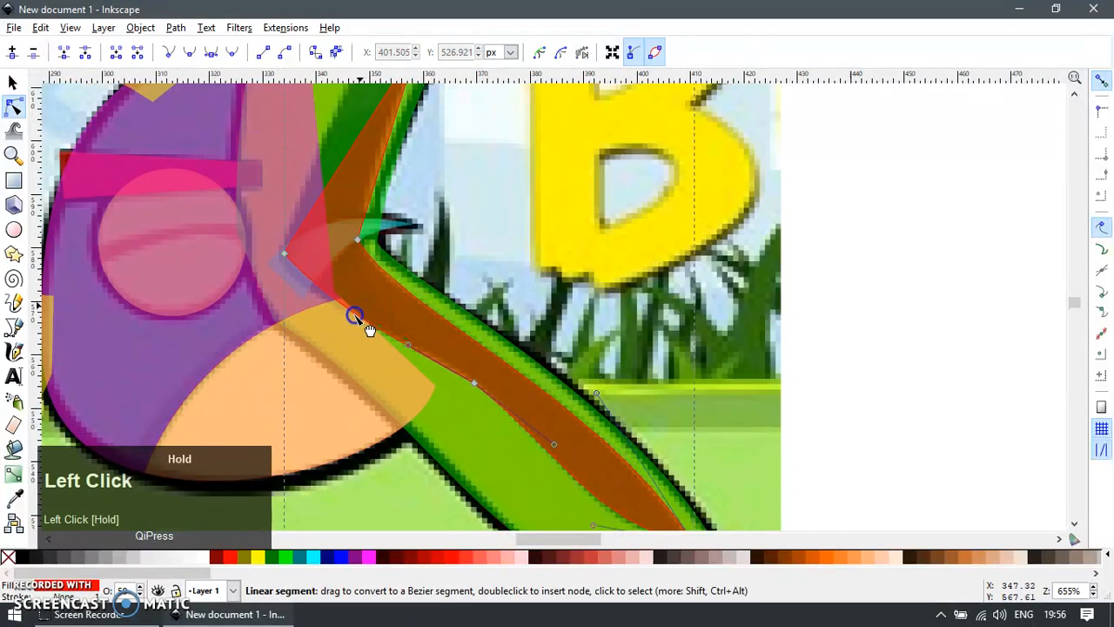
scroll(391, 354, "down", 2)
scroll(405, 356, "up", 2)
left_click(476, 422)
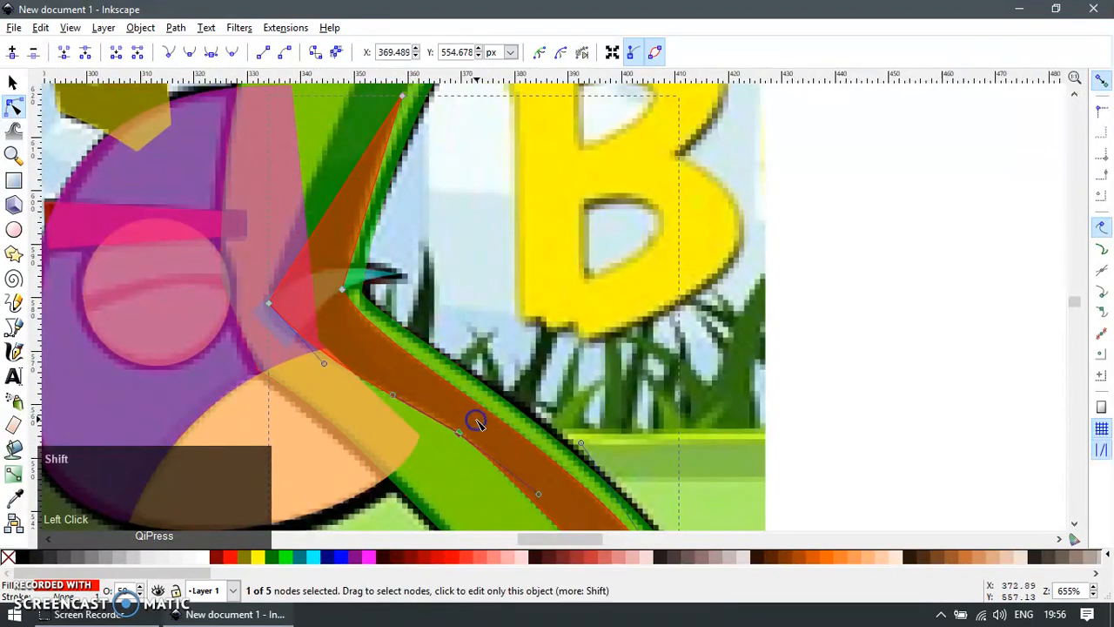
Extend the mouth shape's upper node to the upper beak's tip and curve both edges along the dark band.
scroll(427, 390, "down", 2)
right_click(433, 298, "shift")
key("F1")
key("F2")
left_click(423, 322)
left_click_drag(423, 322, 502, 206)
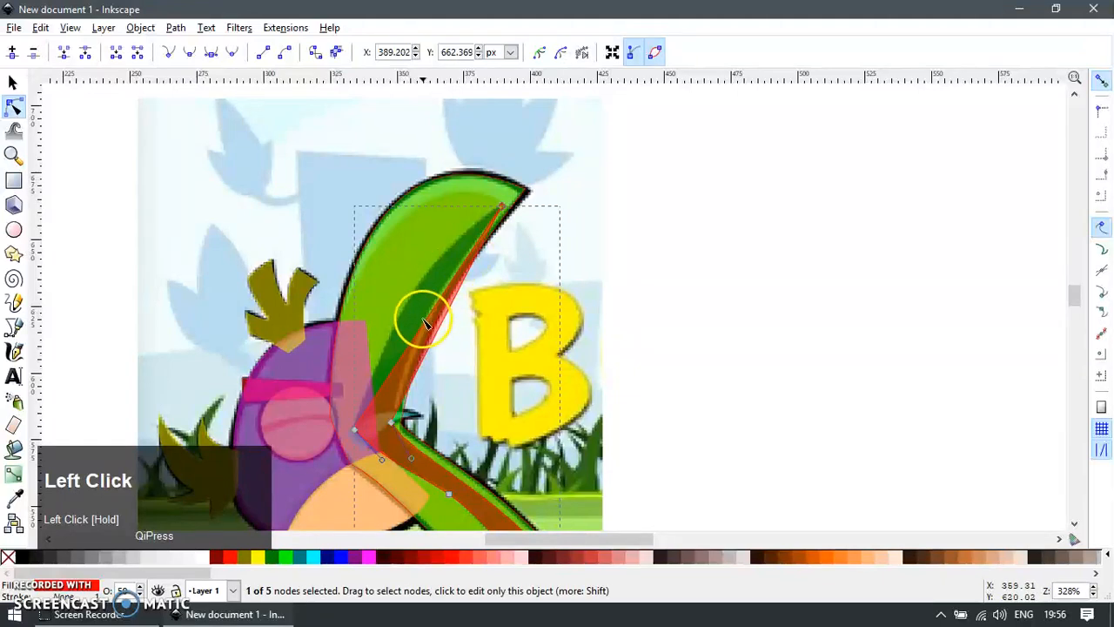
mouse_move(435, 327)
left_mouse_down()
mouse_move(421, 295)
mouse_move(437, 340)
left_mouse_up()
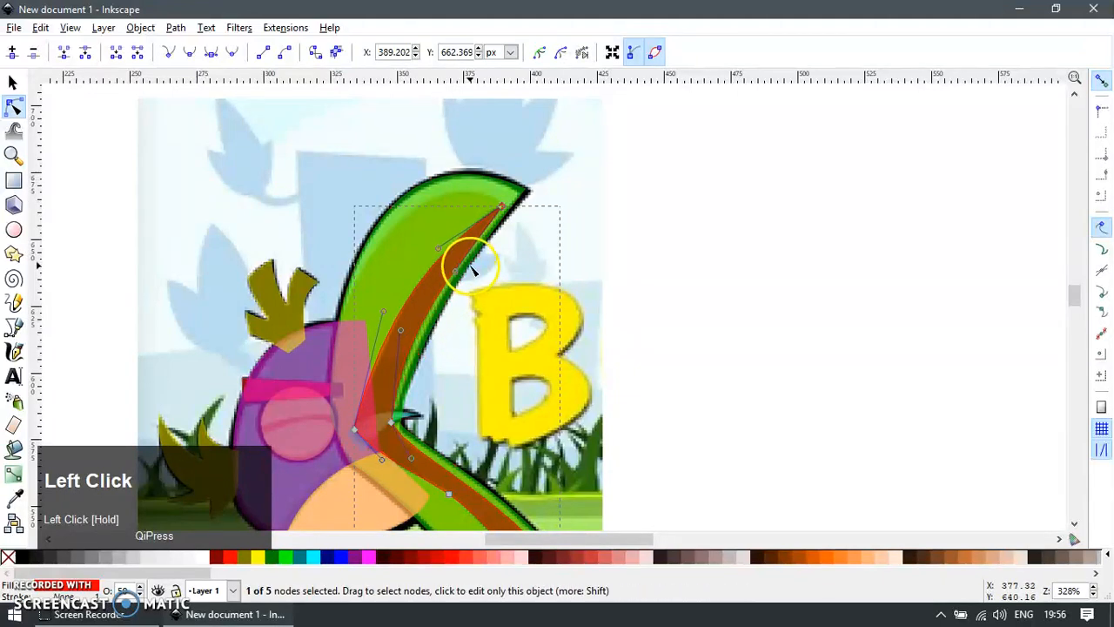
left_click_drag(455, 271, 453, 260)
Move the reference image out from behind the traced shapes and place it beside them.
scroll(445, 299, "down", 2)
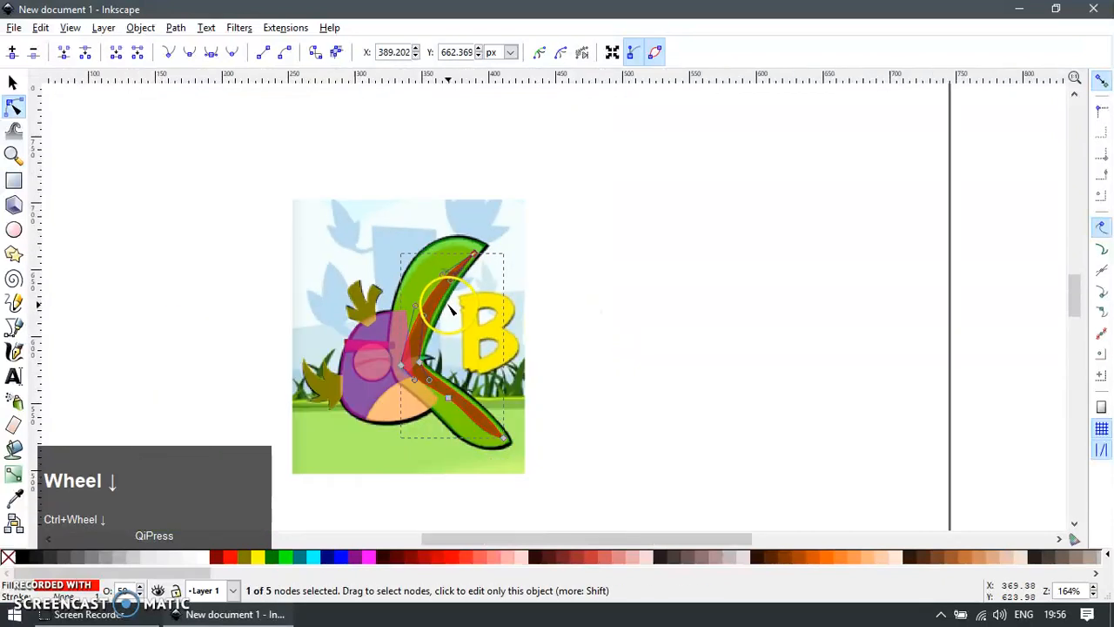
key("s")
left_click(550, 298)
left_click_drag(344, 234, 604, 230)
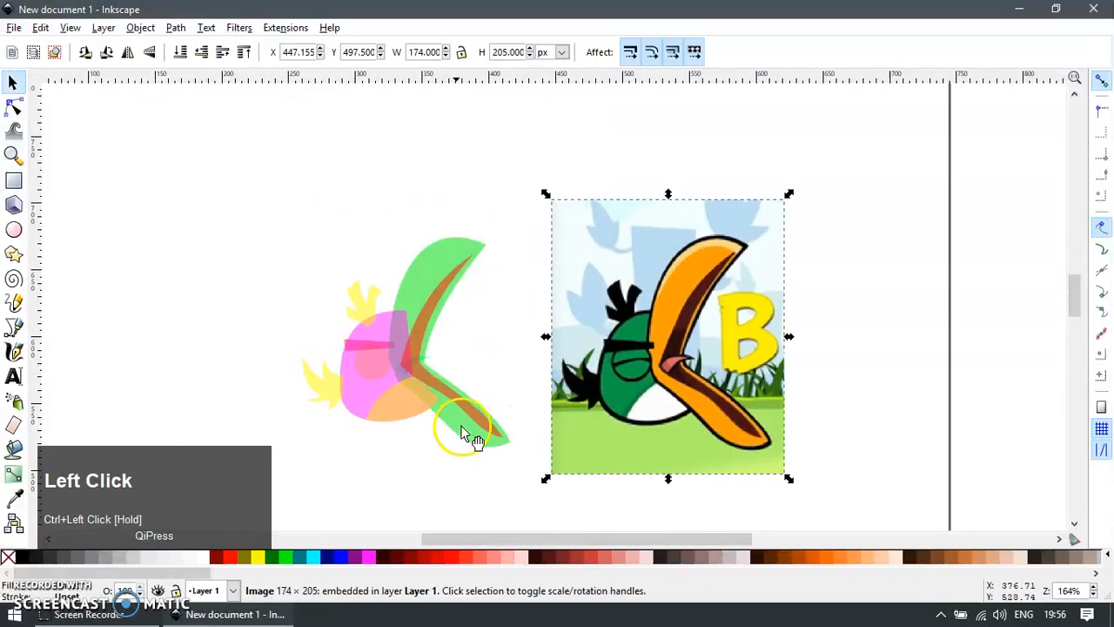
left_click(442, 447)
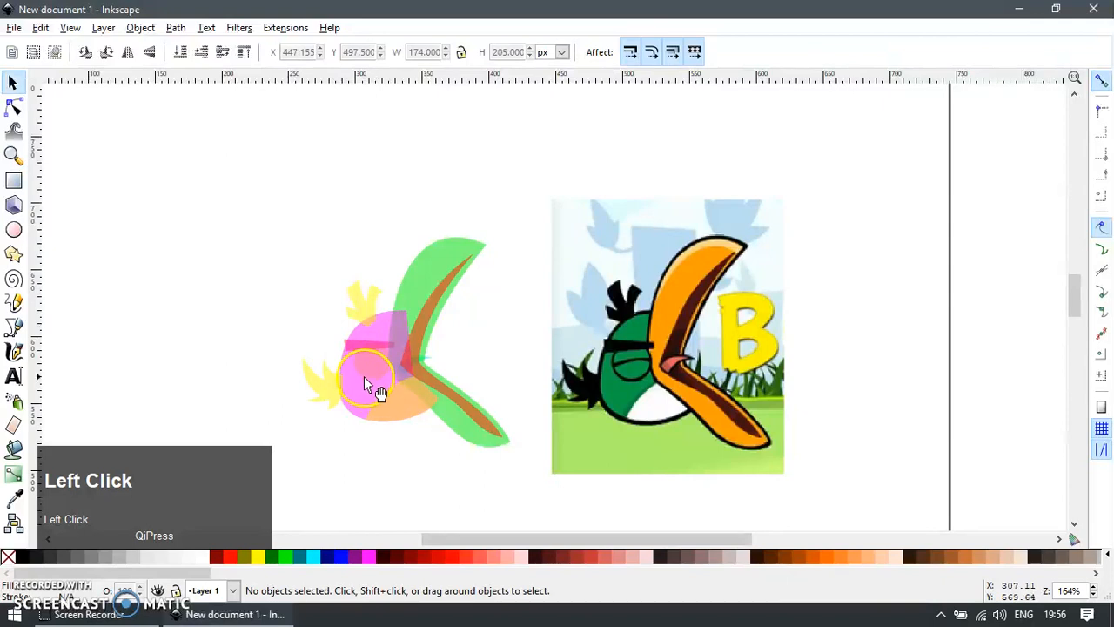
Fill the body with the dark green picked from the reference bird and set its opacity to 100%.
left_click_drag(364, 375, 377, 427)
key("ctrl+z")
key("F7")
left_click(616, 403)
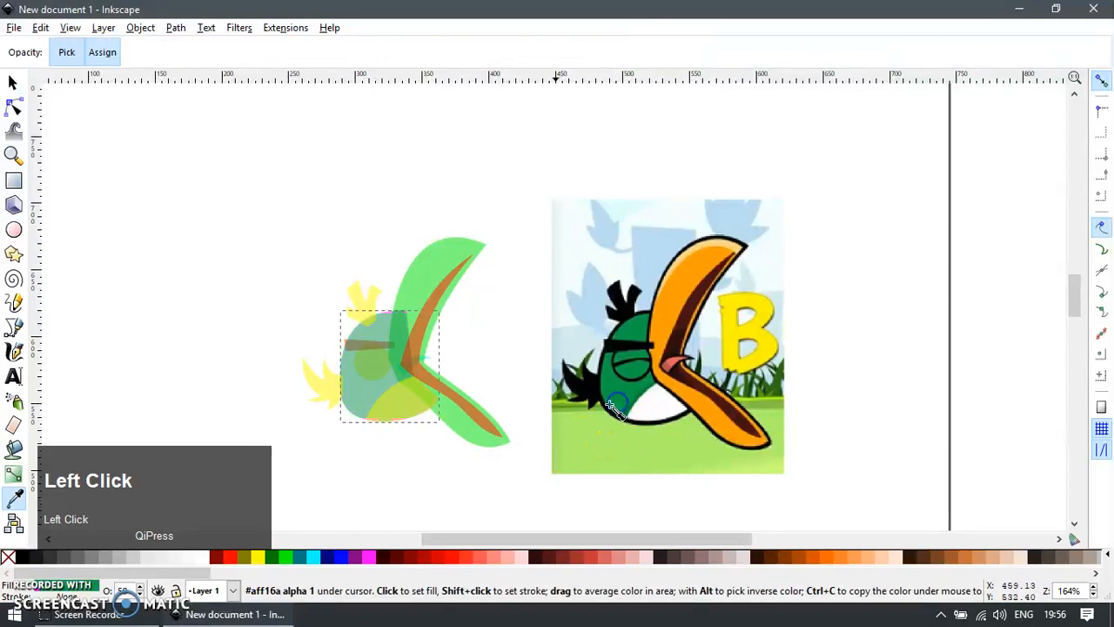
key("Return")
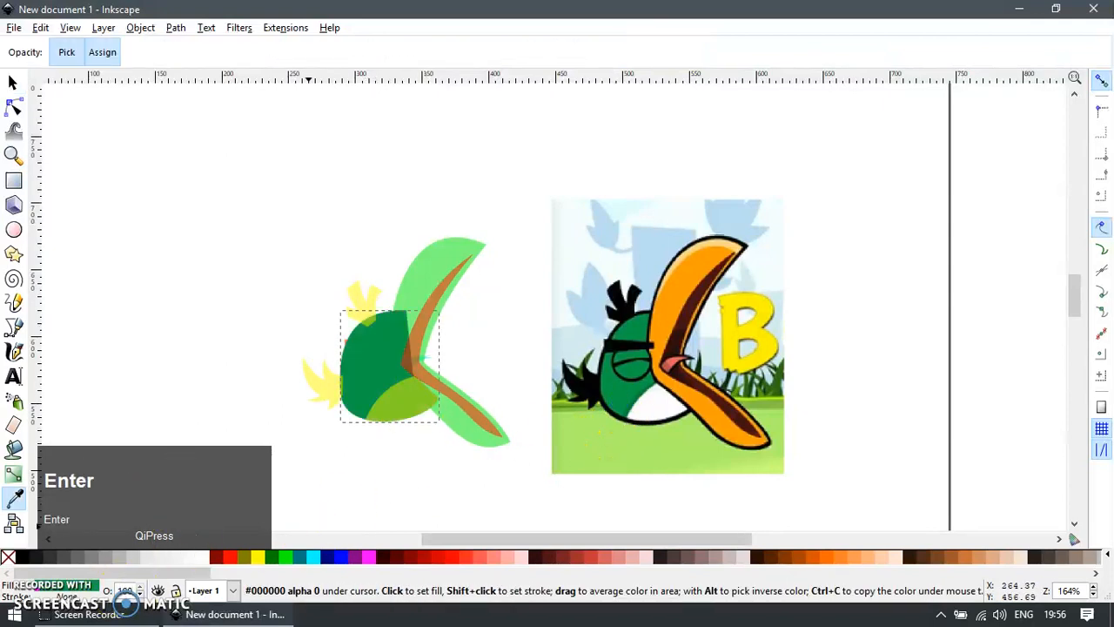
Fill the beak with the orange picked from the reference image and make it fully opaque.
key("F1")
left_click(443, 490)
left_click_drag(438, 255, 477, 257)
key("ctrl+z")
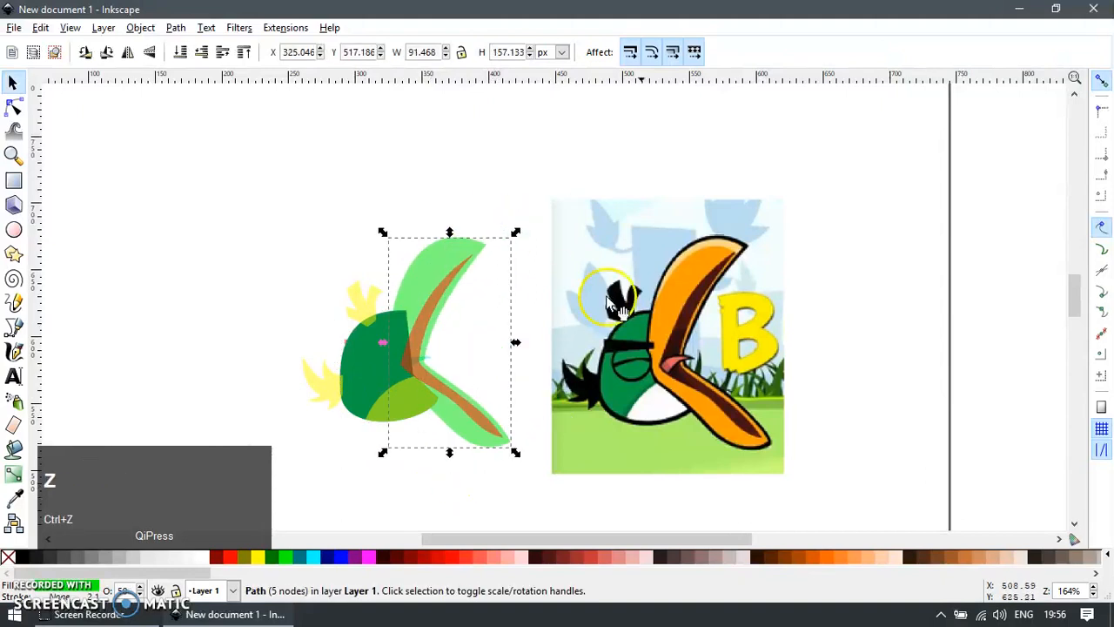
key("F7")
left_click(696, 266)
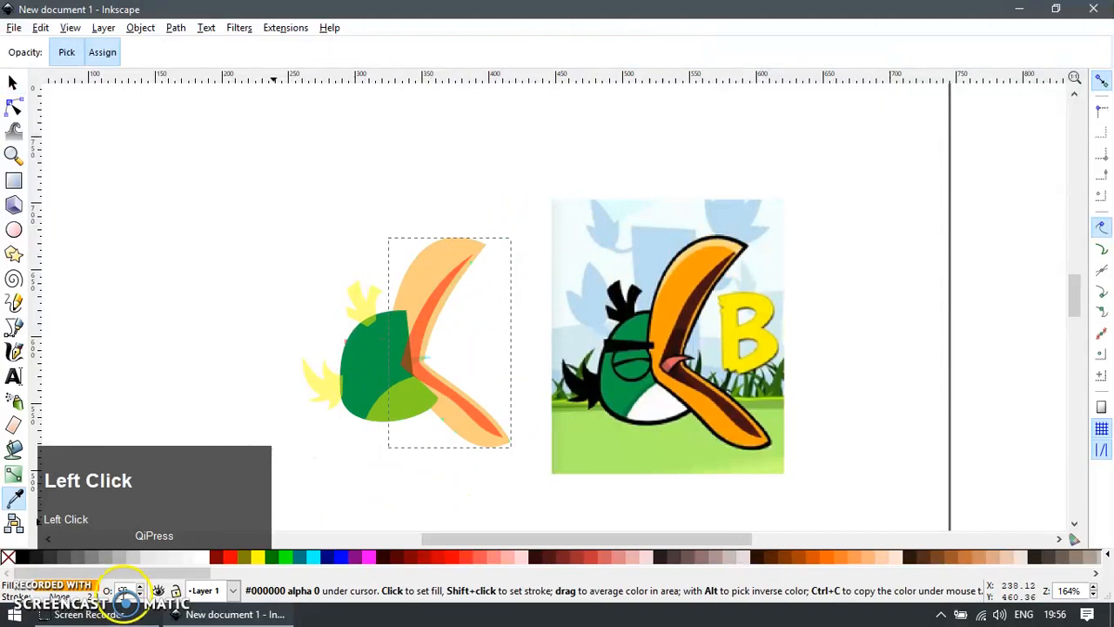
key("Return")
Send the green body shape to the back, behind the beak, eye and eyebrow.
left_click_drag(341, 388, 388, 420)
left_click(368, 391)
key("ctrl+z")
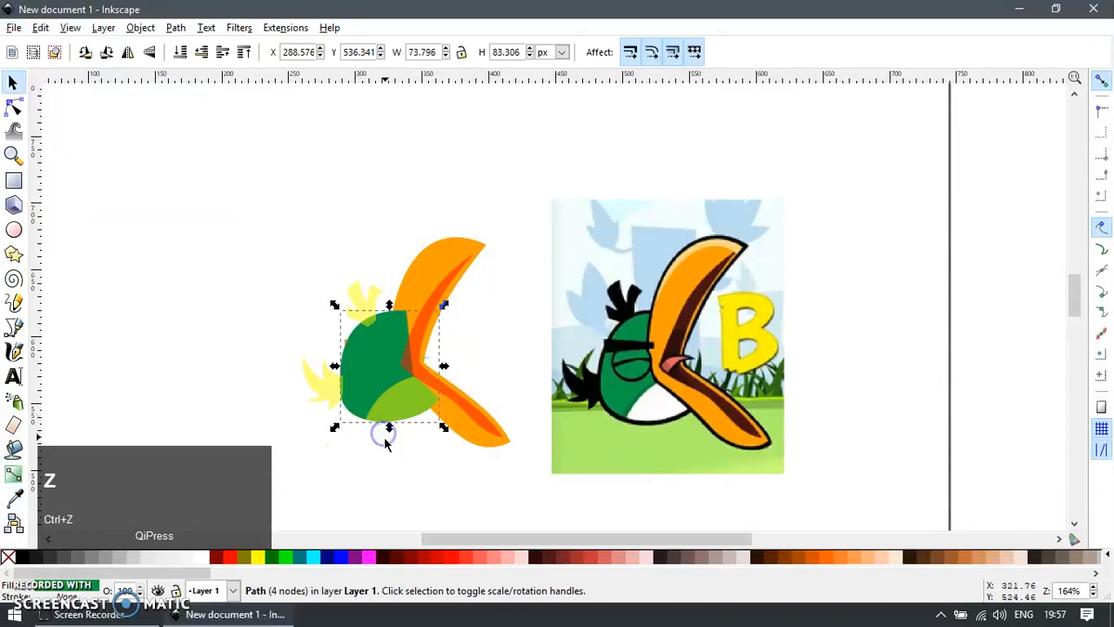
key("End")
key("Escape")
Fill the eyebrow, tail feathers and head tuft with the black picked from the reference bird and set their opacity to 100%.
left_click(350, 344)
key("ctrl+z")
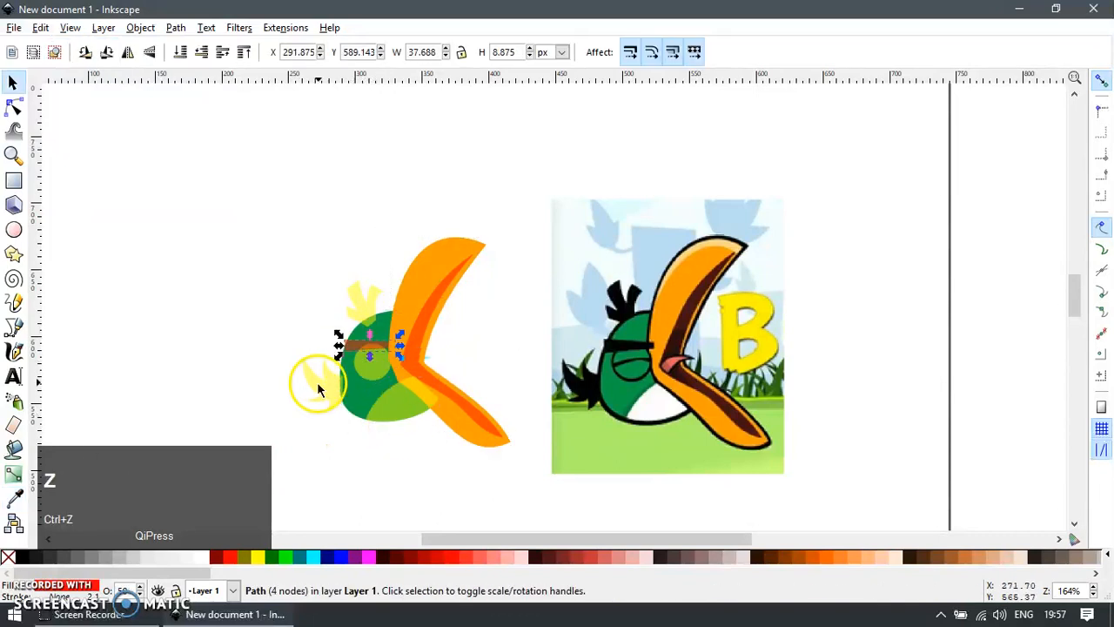
left_click(319, 385, "shift")
left_click(363, 303, "shift")
key("F8")
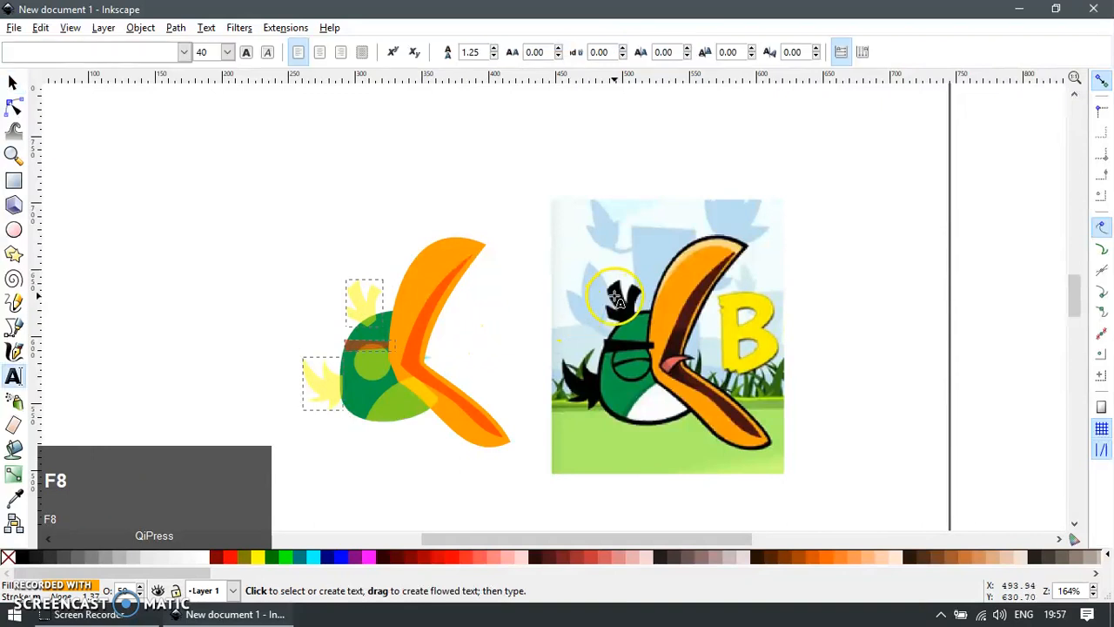
key("F7")
left_click(285, 490)
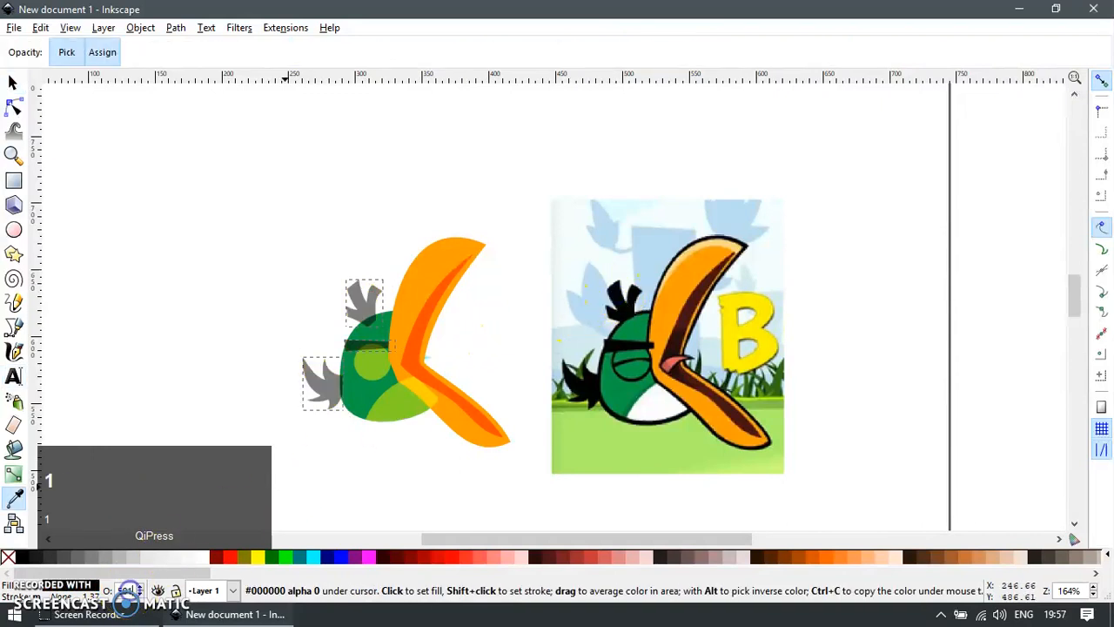
key("Return")
key("F1")
left_click(249, 447)
Add a flat black stroke to the orange beak.
left_click(401, 405, "ctrl")
key("ctrl+z")
scroll(393, 368, "up", 3)
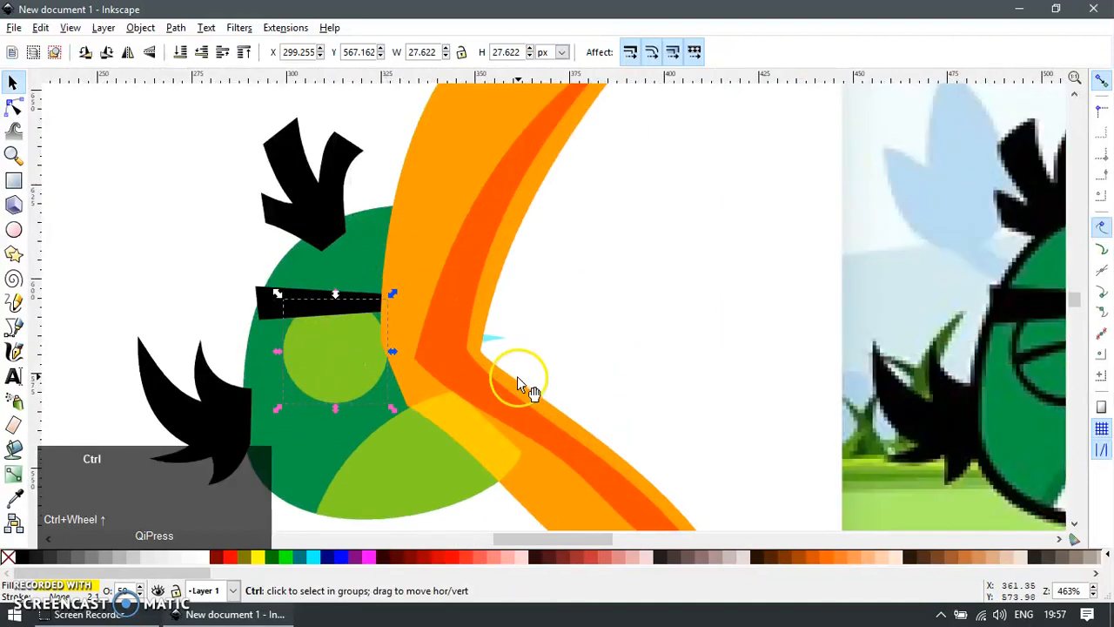
scroll(517, 376, "down", 2)
left_click(546, 206)
key("ctrl+shift+f")
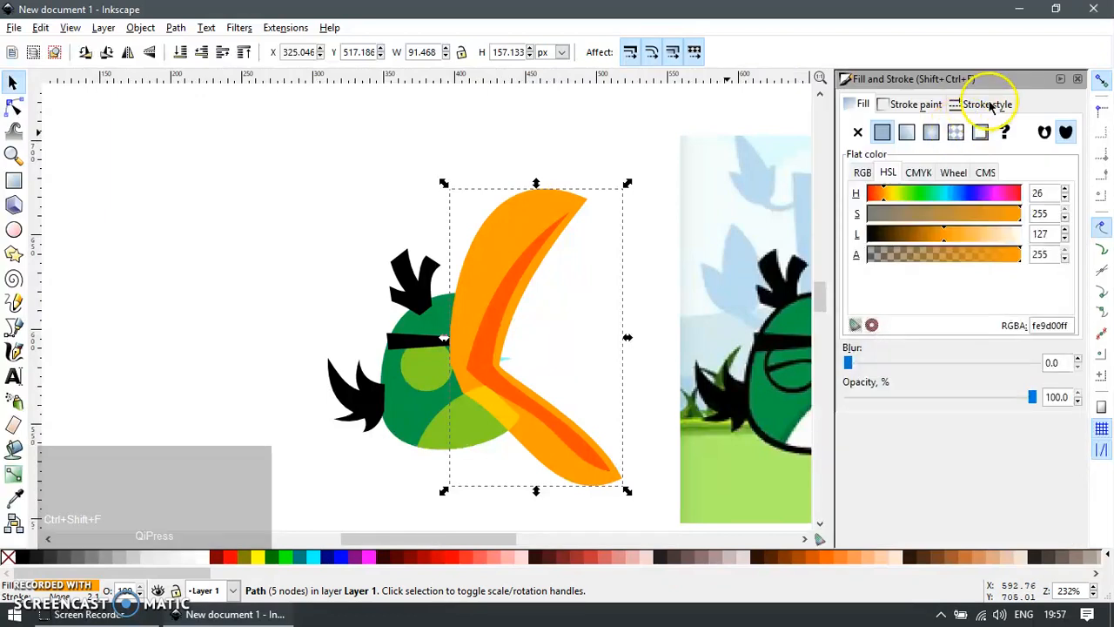
left_click(984, 103)
left_click(918, 105)
left_click(949, 131)
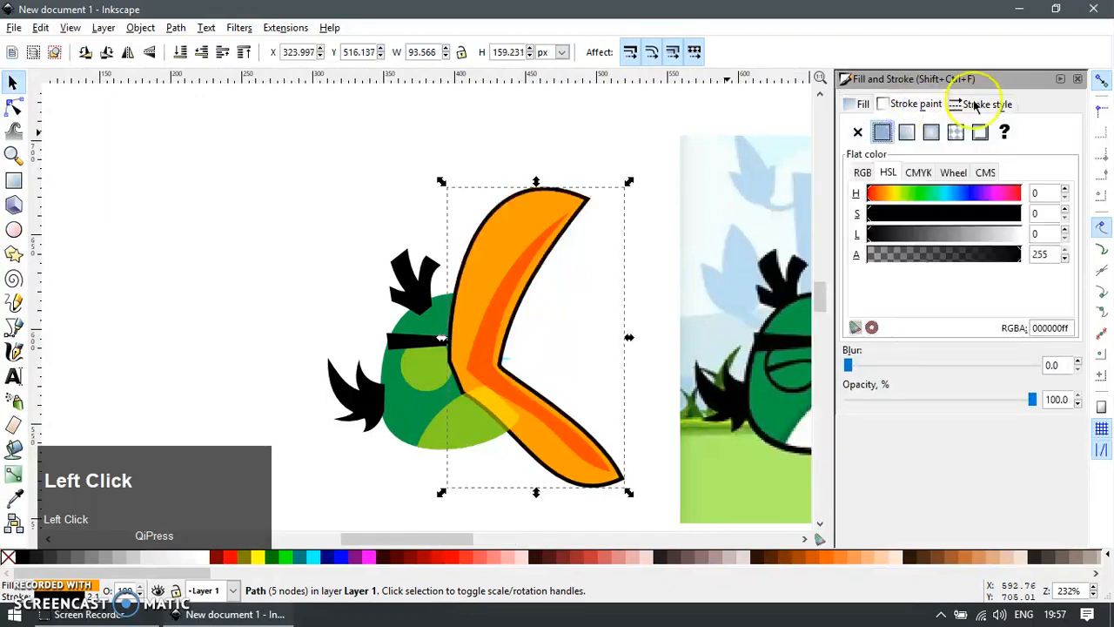
Give the beak's stroke a round join, a round cap and a width of 4 px, and close the stroke settings.
left_click(981, 103)
left_click(960, 157)
left_click(962, 209)
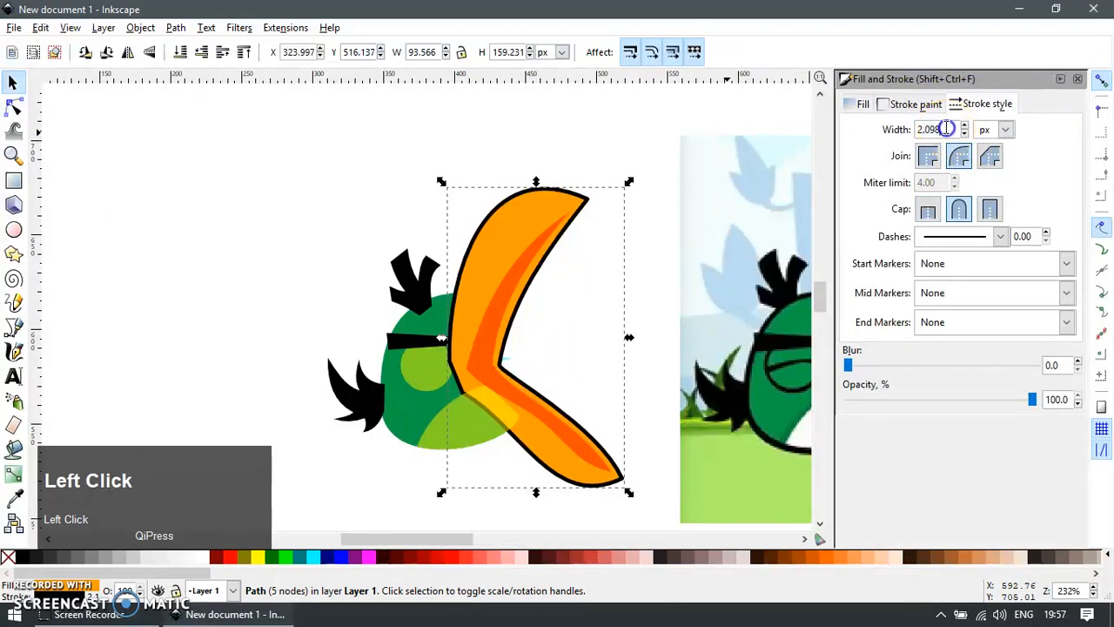
type("4")
key("Return")
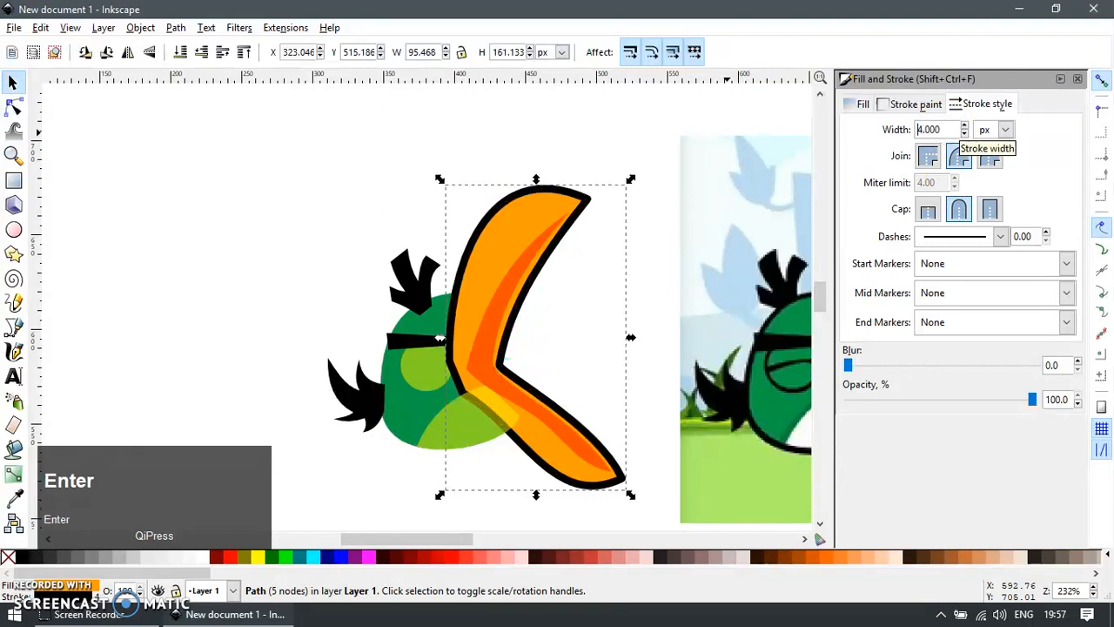
key("F12")
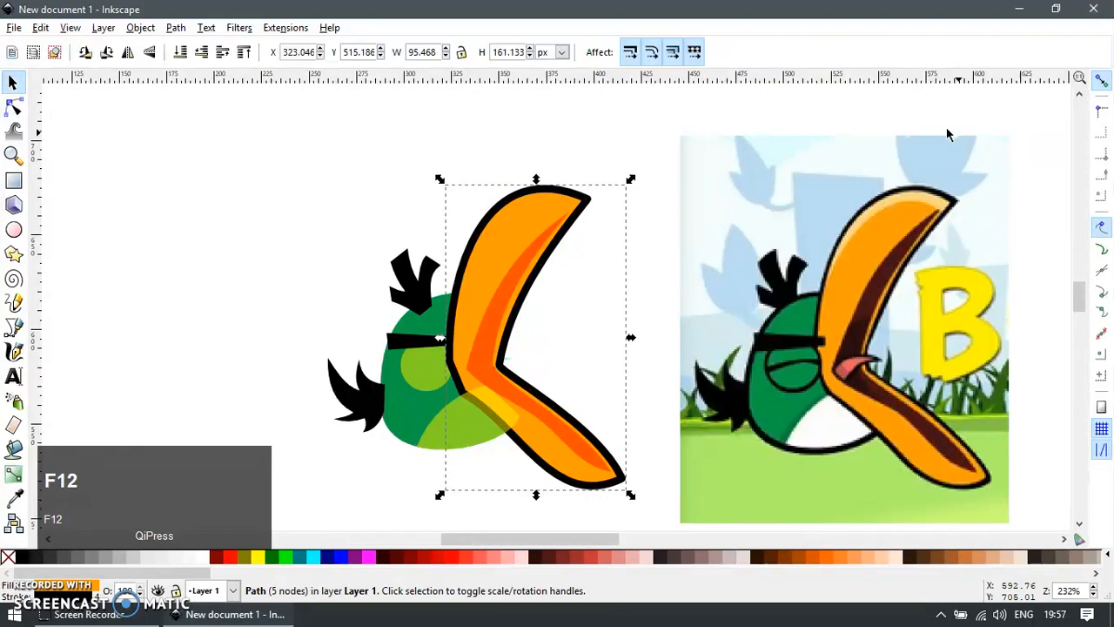
Apply the beak's style to the eye circle, make it fully opaque and fill it with the body's green.
left_click(415, 378, "ctrl")
key("ctrl+shift+v")
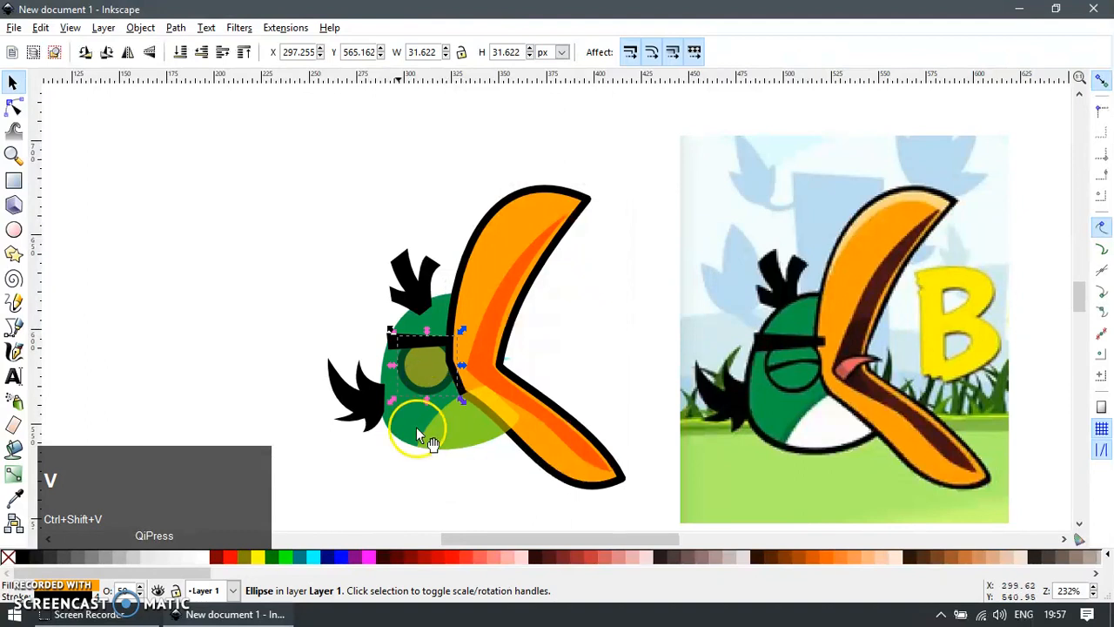
key("Return")
key("F7")
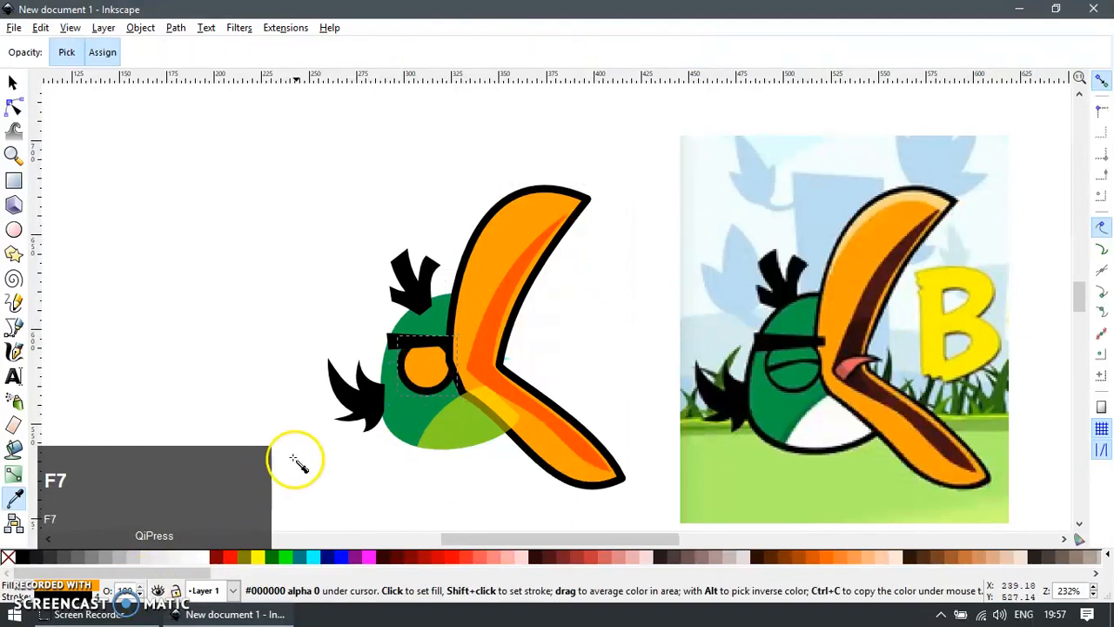
left_click(406, 413)
key("F1")
left_click(409, 486)
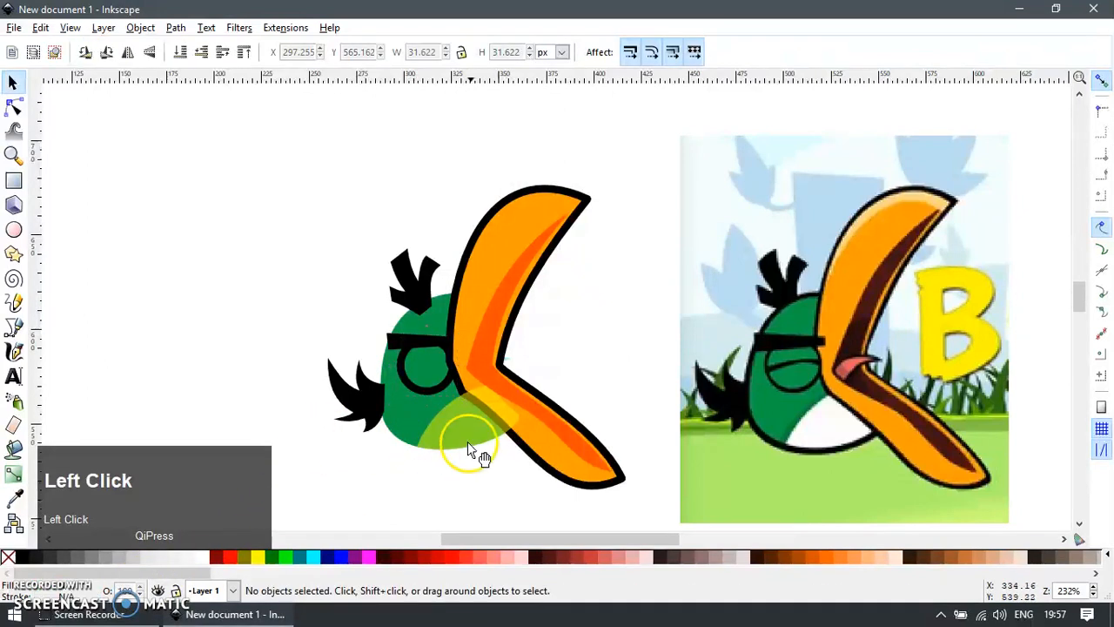
Give the body the same thick black outline as the beak, keeping its green fill.
left_click(400, 440, "ctrl")
key("ctrl+shift+v")
left_click(387, 488)
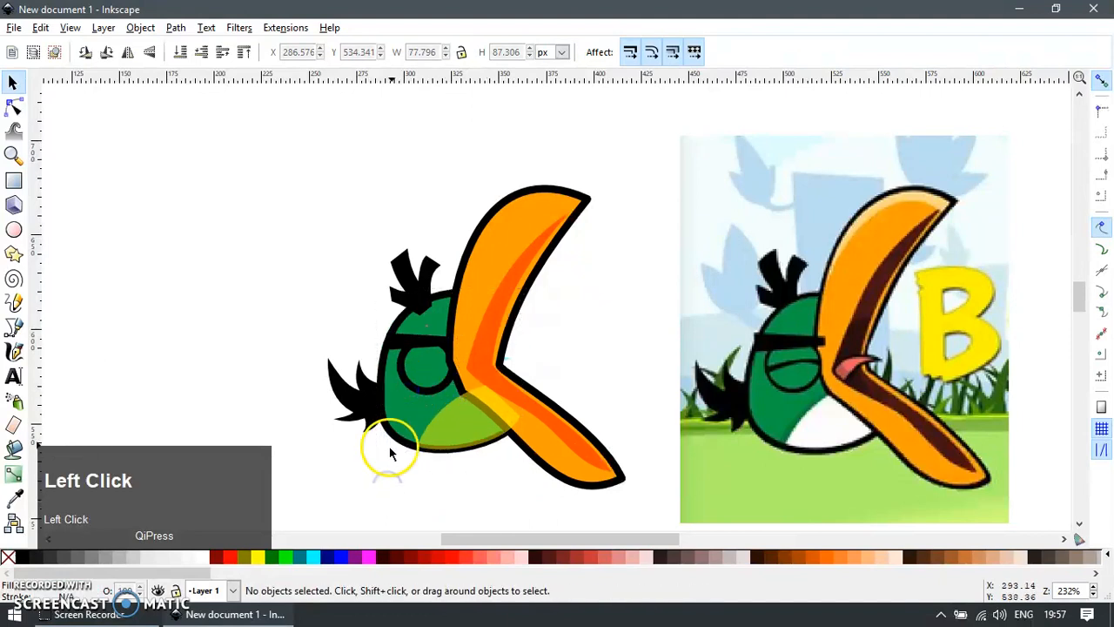
left_click(406, 290)
key("ctrl+z")
key("Escape")
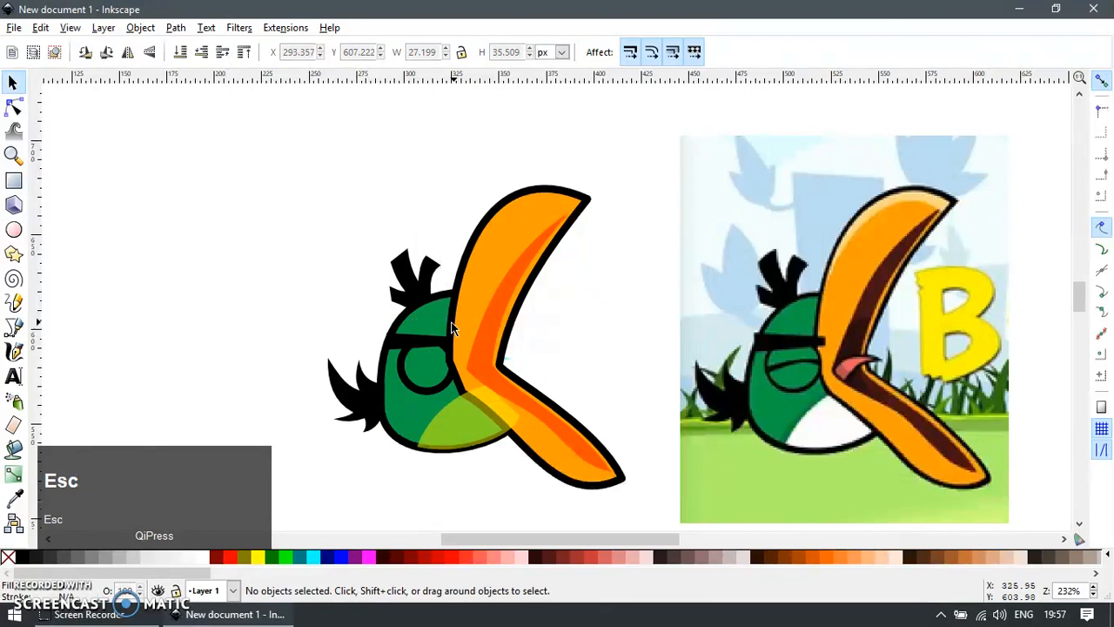
Fill the belly patch with white, remove its stroke and set its opacity to 100%.
left_click(468, 446, "ctrl")
key("ctrl+z")
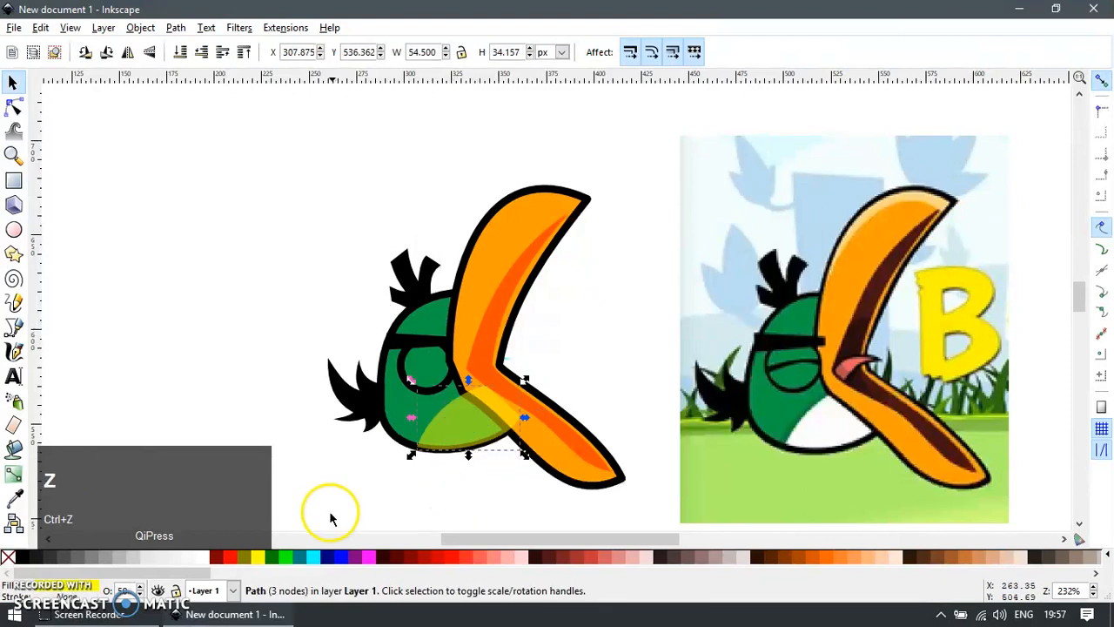
left_click(204, 558)
left_click(9, 558, "shift")
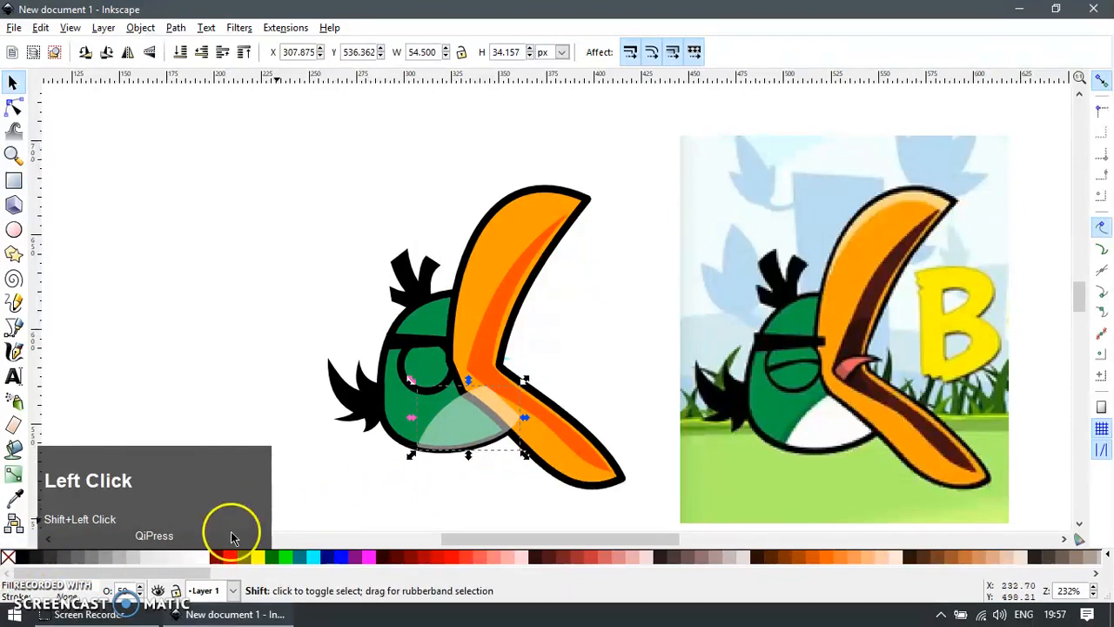
key("Return")
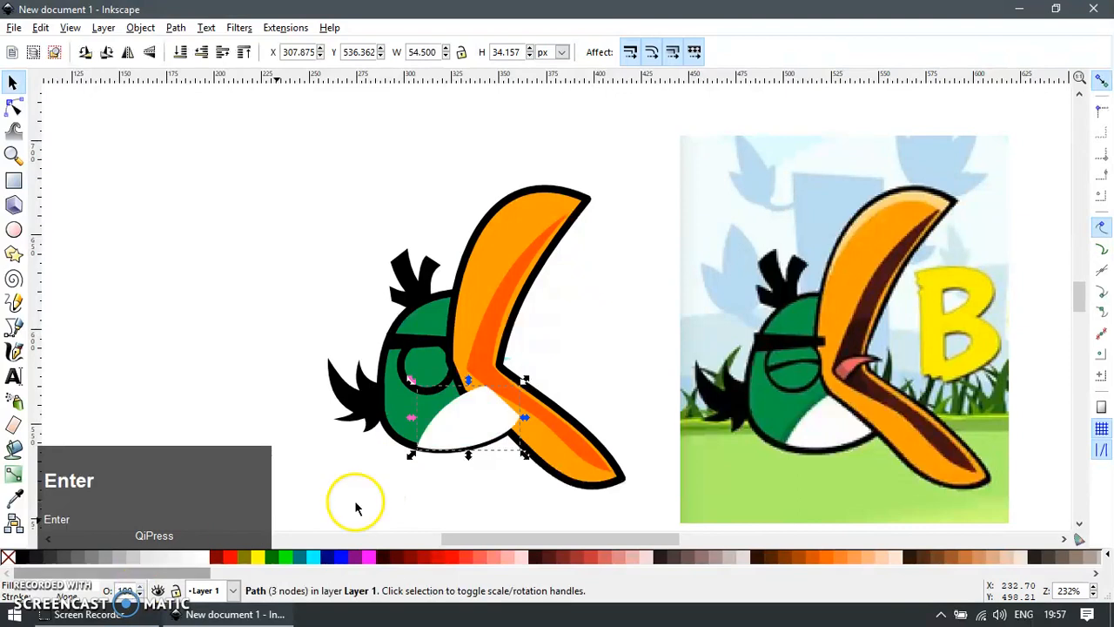
left_click(404, 490)
Duplicate the beak and body, remove the copies' fill and move these outlines to the left of the bird.
left_click_drag(539, 466, 599, 497)
key("ctrl+z")
left_click(404, 439, "shift")
key("ctrl+d")
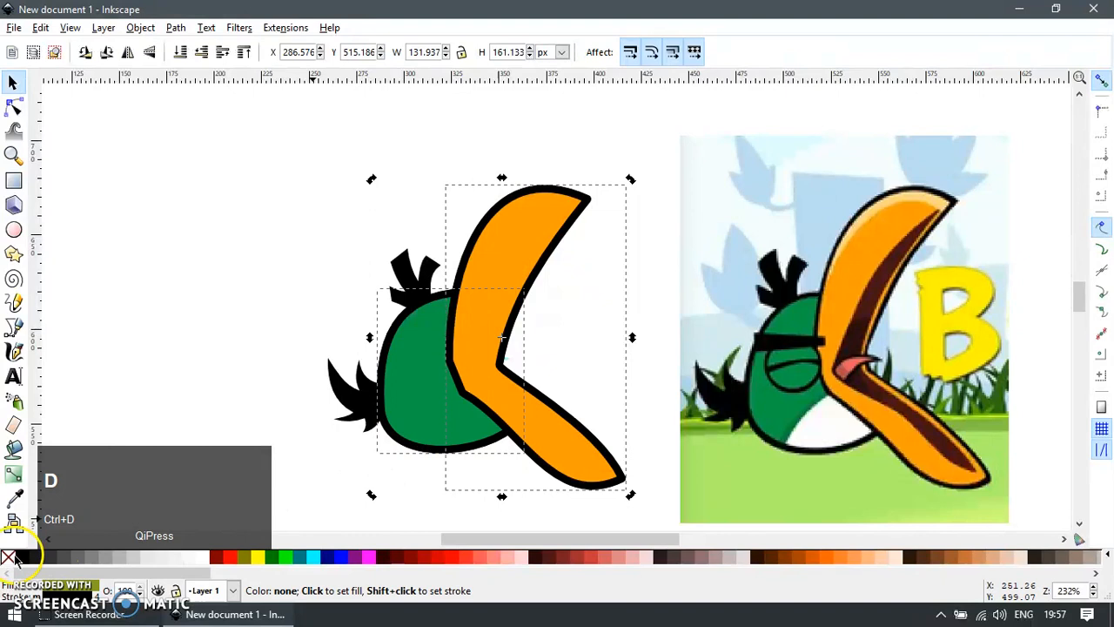
left_click(7, 558)
left_click_drag(526, 434, 205, 431)
Remove the stroke from the original beak, body and eye circle.
left_click_drag(548, 465, 594, 493)
key("ctrl+z")
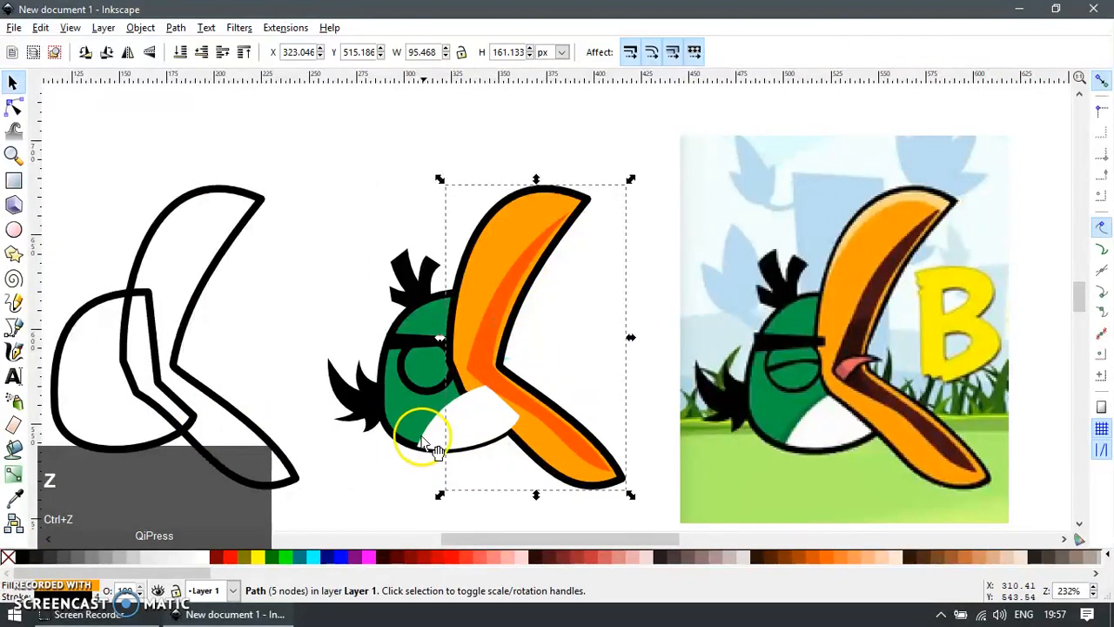
left_click(397, 421, "shift")
left_click(7, 558, "shift")
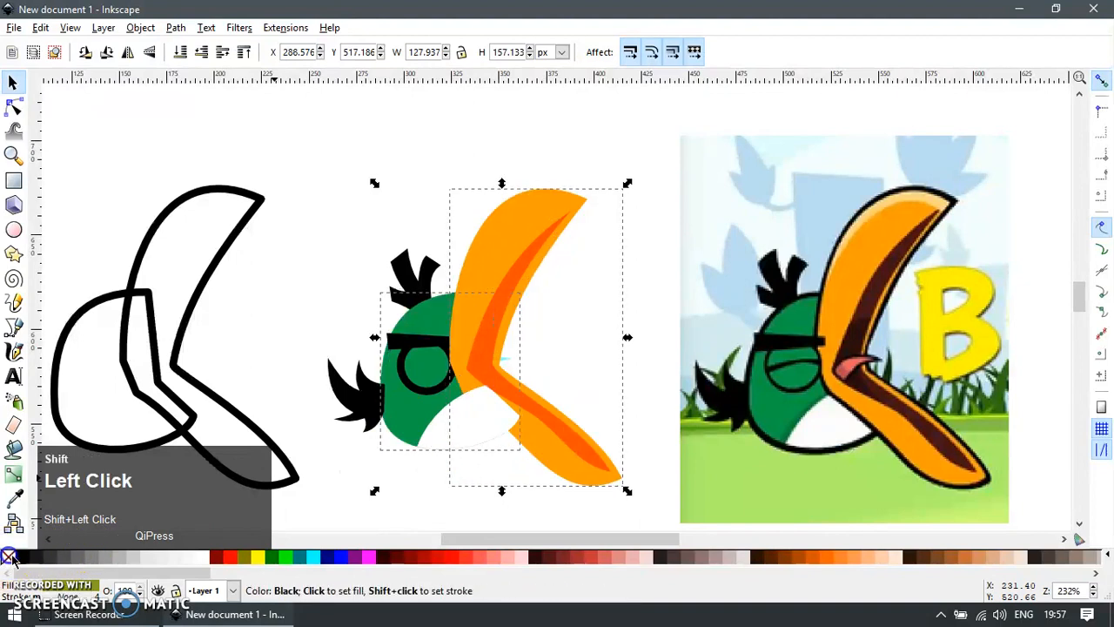
left_click(427, 395)
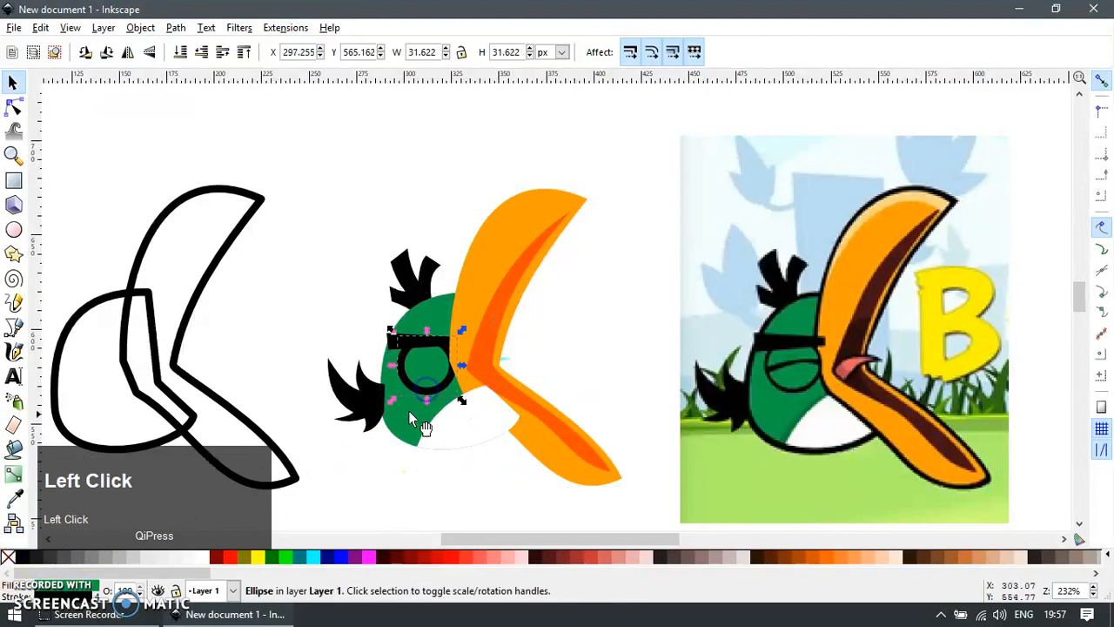
left_click(8, 558, "shift")
left_click(539, 507)
Fill the inner mouth shape with the brown picked from the lower mouth in the reference image.
left_click_drag(581, 444, 638, 485)
key("ctrl+z")
key("F7")
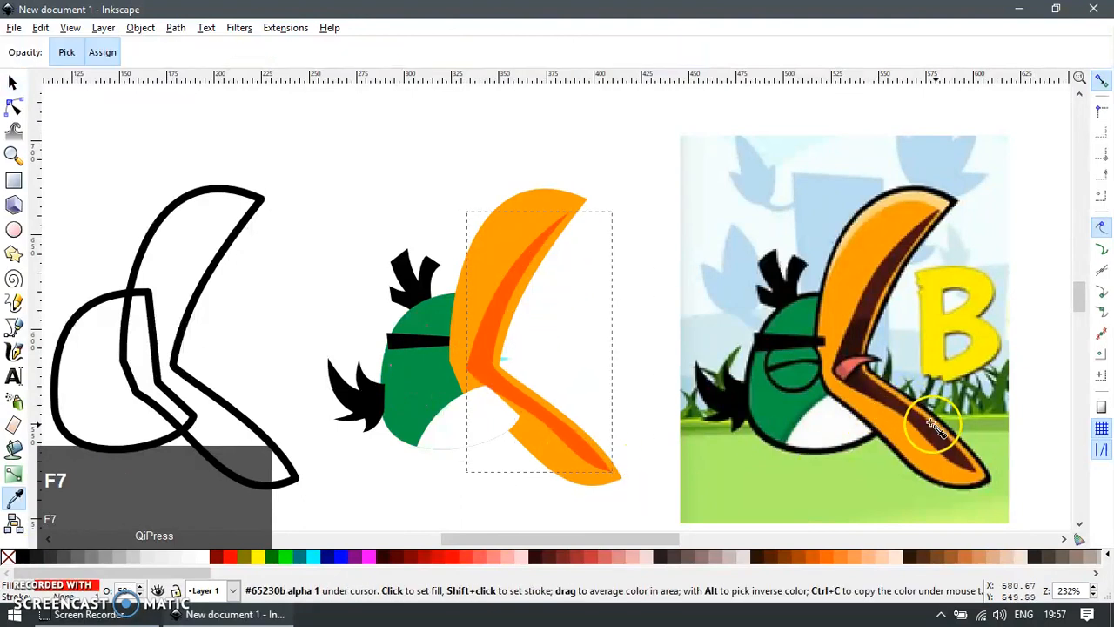
left_click(933, 431)
key("F1")
Fill the tongue with the pinkish red picked from the reference image and set its opacity to 100%.
key("ctrl+z")
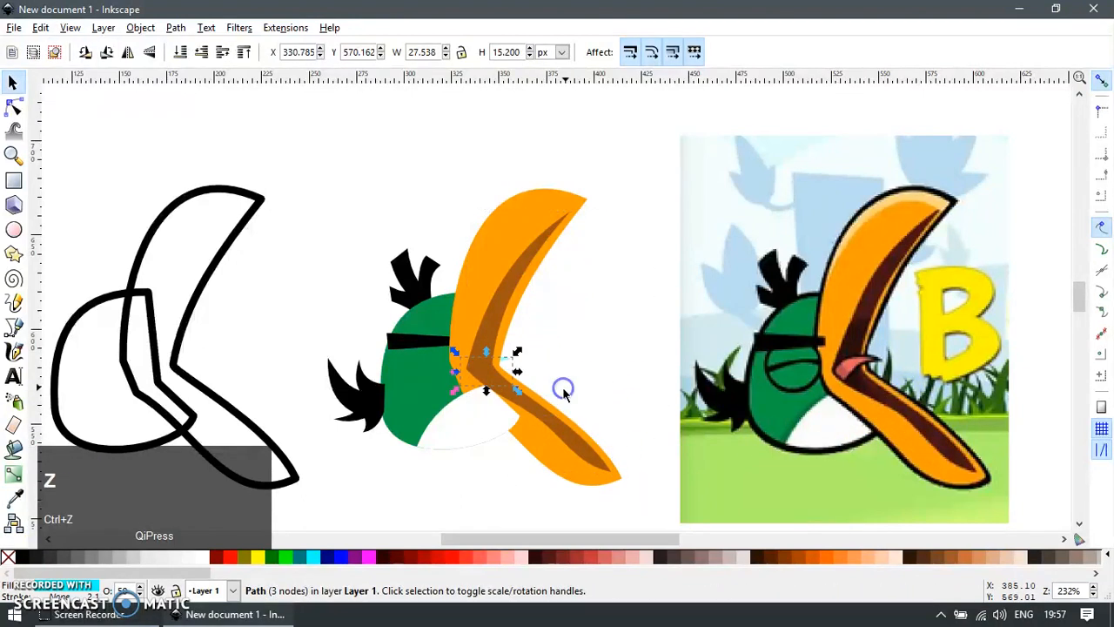
key("F7")
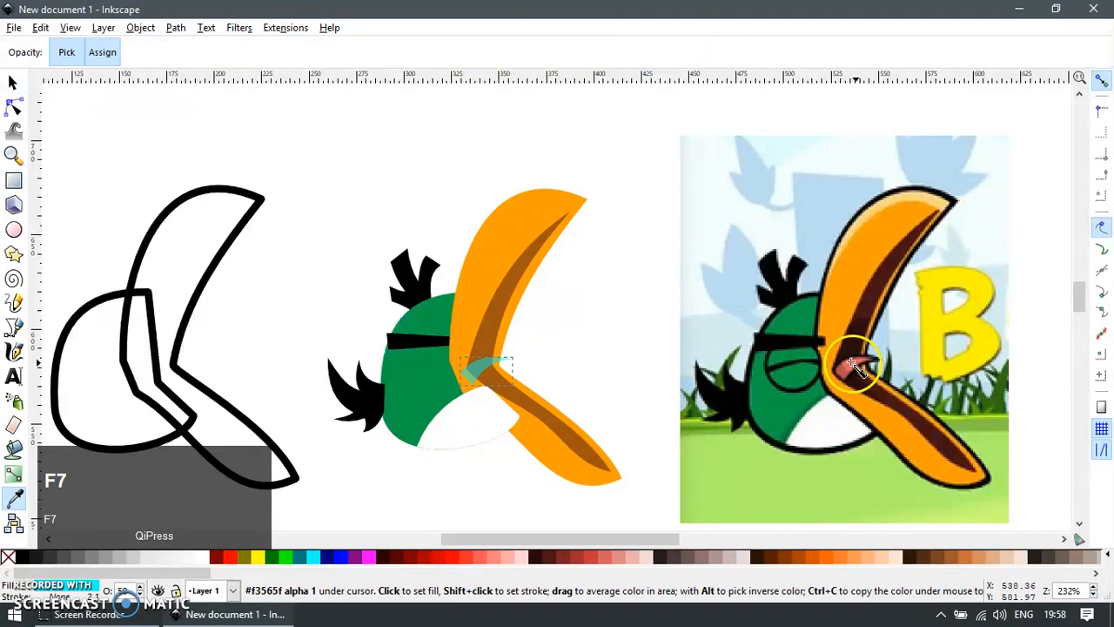
left_click(853, 366)
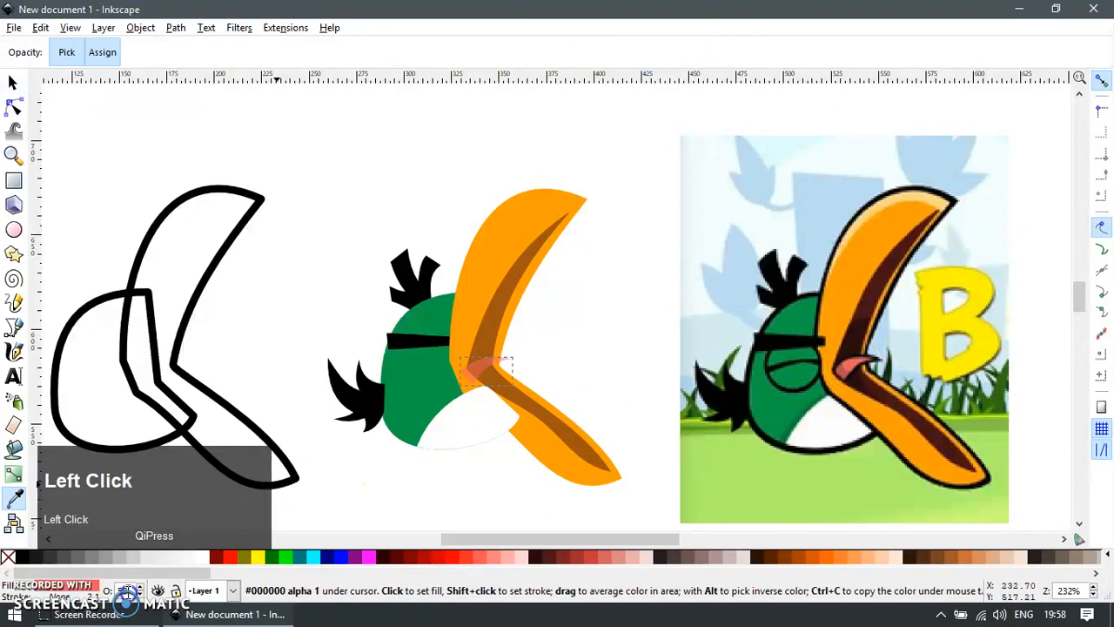
key("F1")
left_click(291, 317)
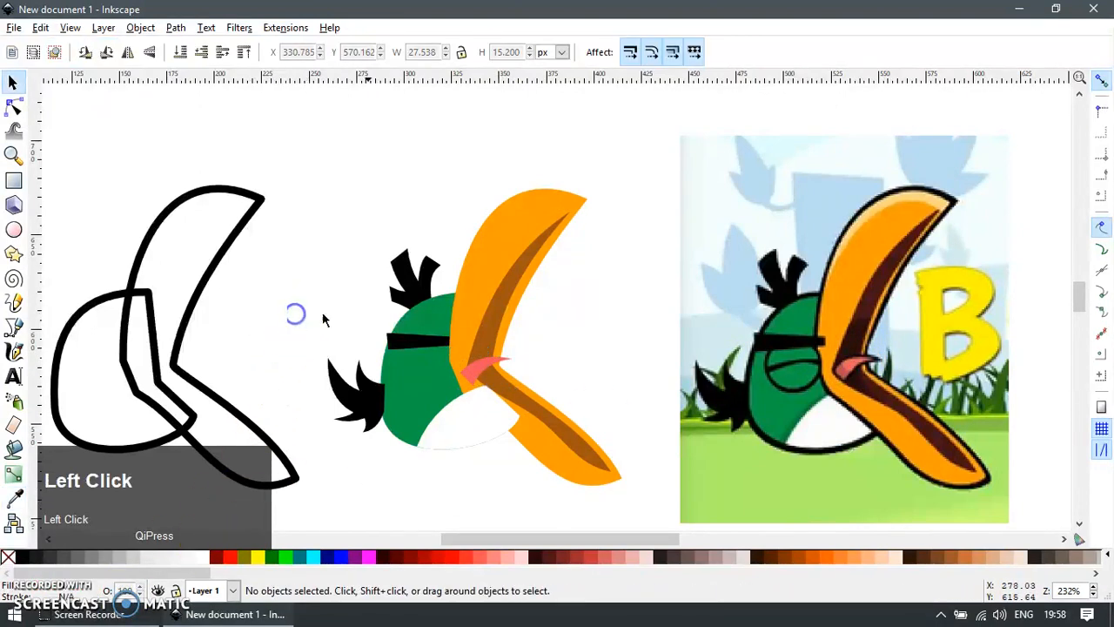
Recolour the inner mouth with a darker brown sampled from the reference mouth and make it fully opaque.
scroll(409, 268, "down", 1)
left_click(551, 408, "ctrl")
scroll(557, 415, "up", 1)
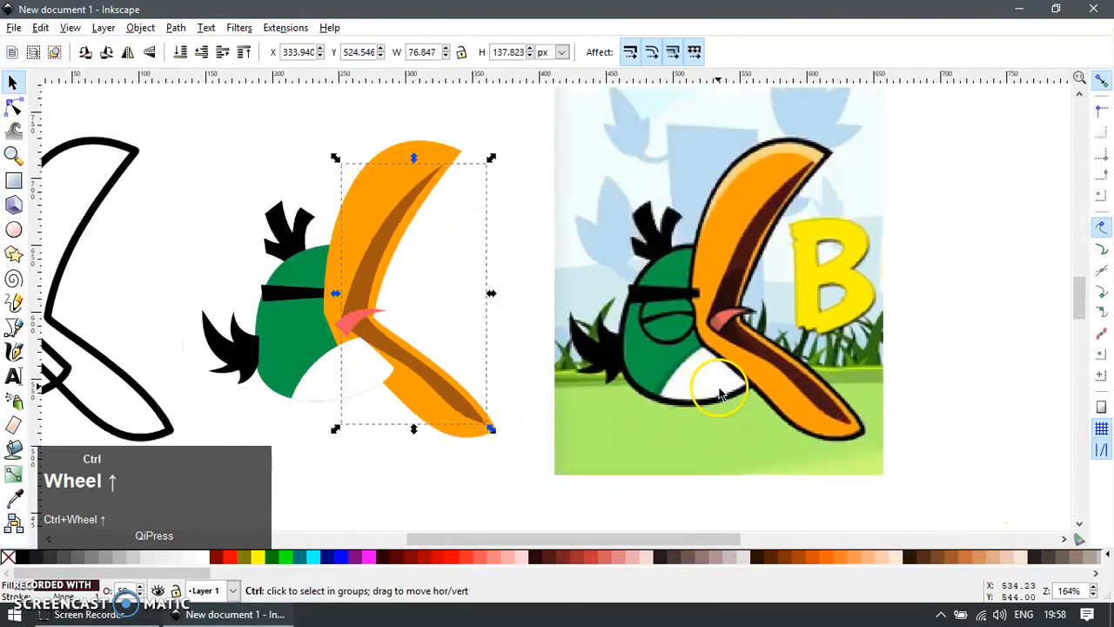
key("F7")
left_click(733, 293)
left_click(121, 594)
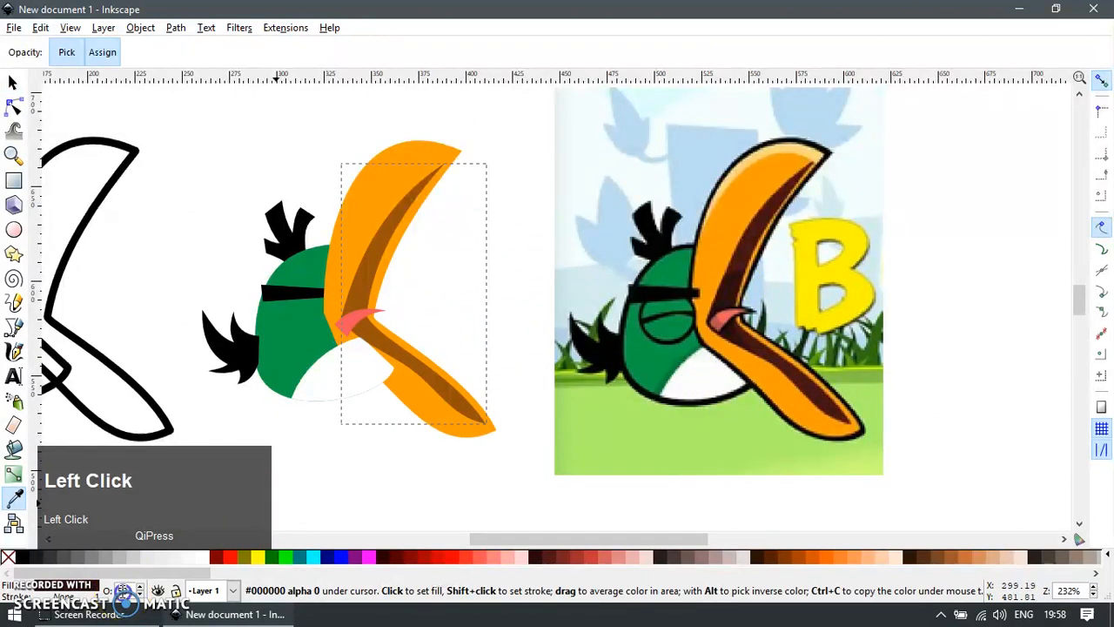
key("Return")
scroll(497, 385, "down", 2)
scroll(508, 409, "up", 1)
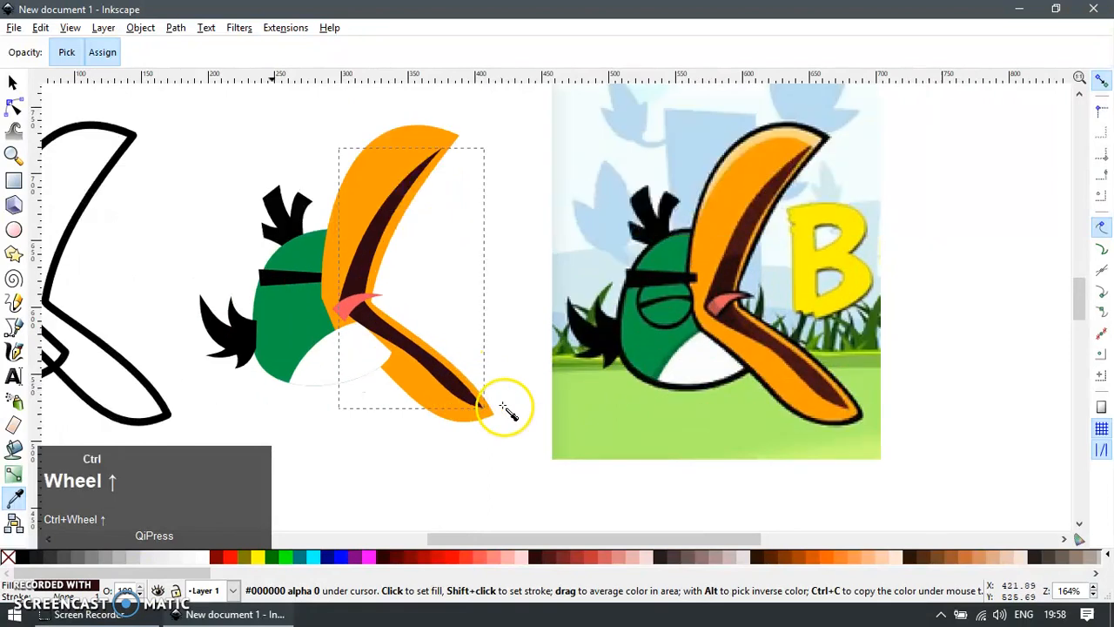
key("F1")
key("F7")
left_click(796, 370)
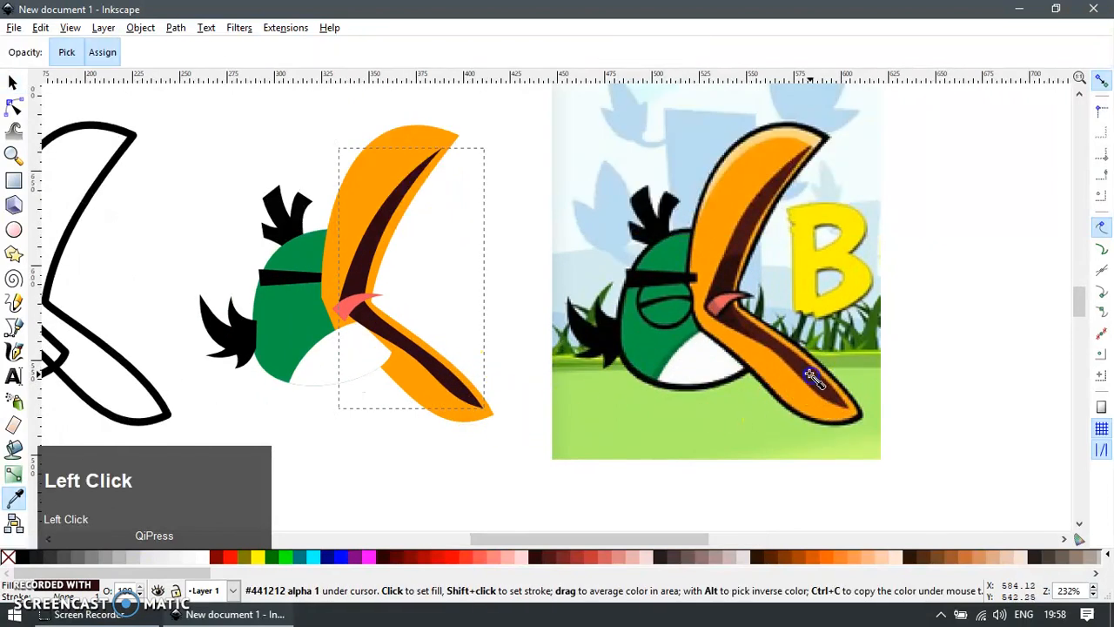
Duplicate the beak outline and subtract the copy from the body outline with Difference.
scroll(627, 394, "down", 1)
key("F1")
left_click(409, 446)
left_click_drag(374, 420, 396, 430)
key("ctrl+z")
key("ctrl+d")
left_click(293, 391, "shift")
key("ctrl+minus")
Delete the trimmed body outline's nodes along the back bend of the beak outline.
key("F2")
left_click_drag(303, 371, 329, 332)
key("Delete")
key("F1")
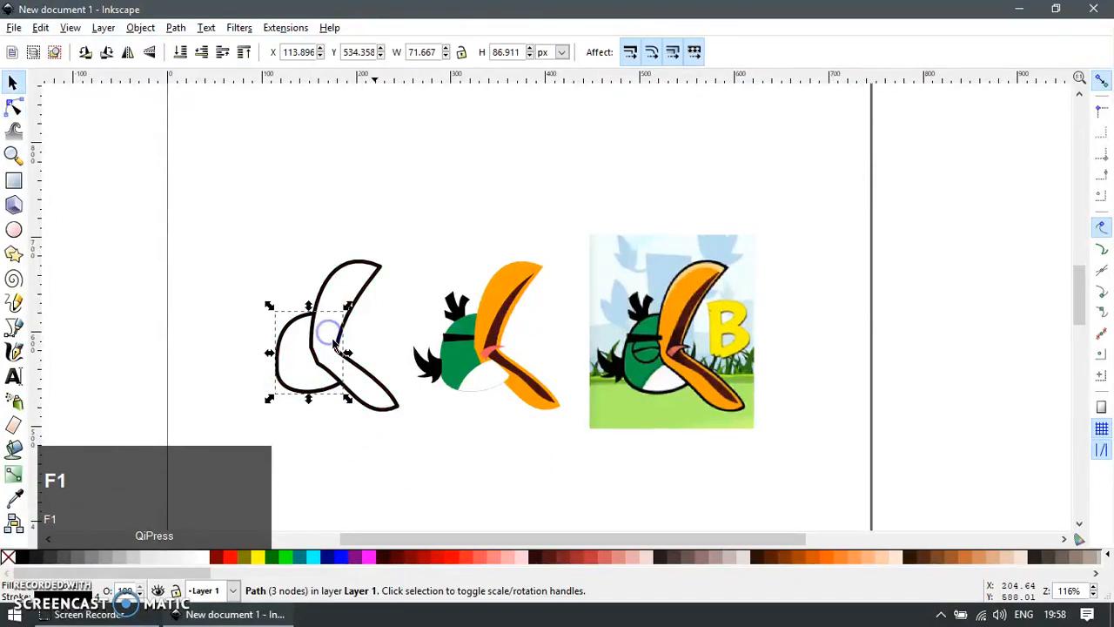
Duplicate the filled beak and body, move the copies above the bird and merge them into one silhouette with Union.
left_click(492, 292)
left_click(461, 357, "shift")
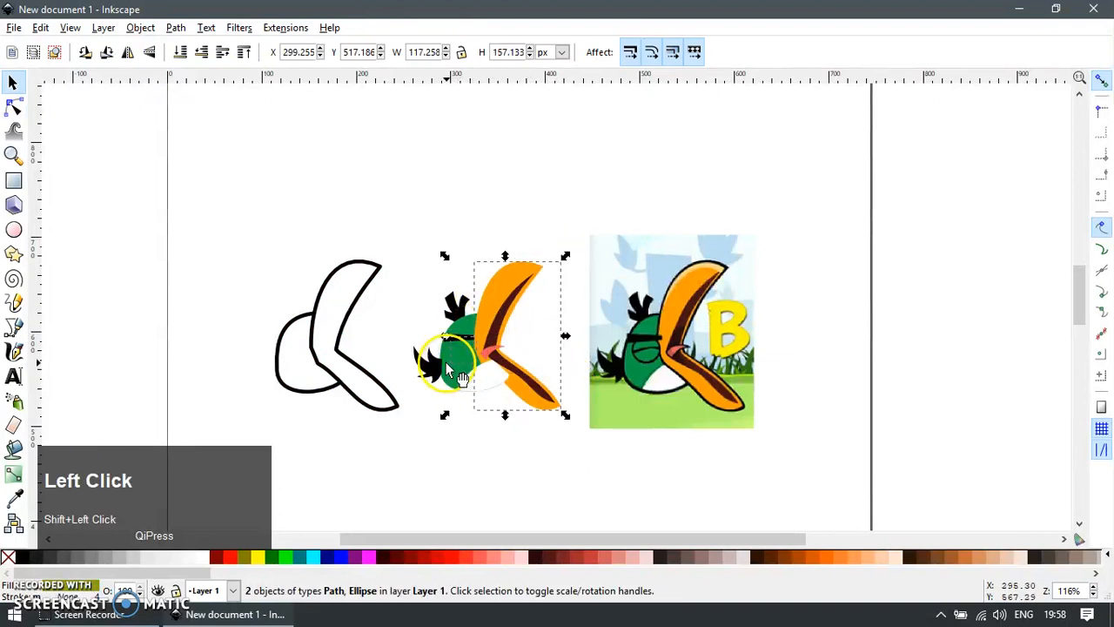
left_click(446, 363)
left_click(492, 277)
left_click(461, 325, "shift")
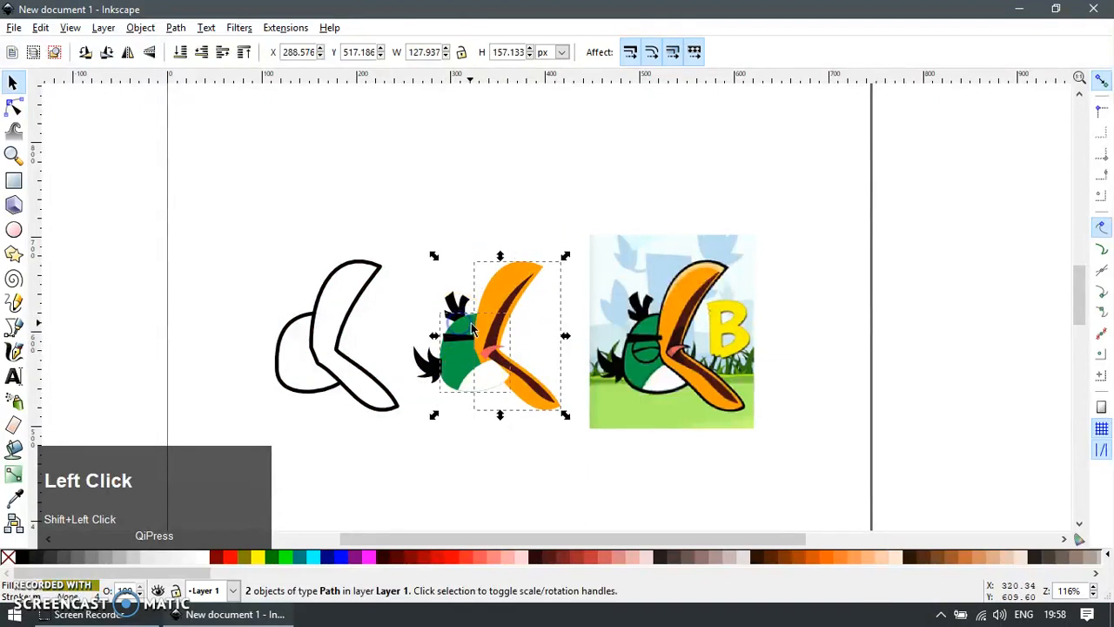
key("ctrl+d")
left_click_drag(477, 320, 486, 142)
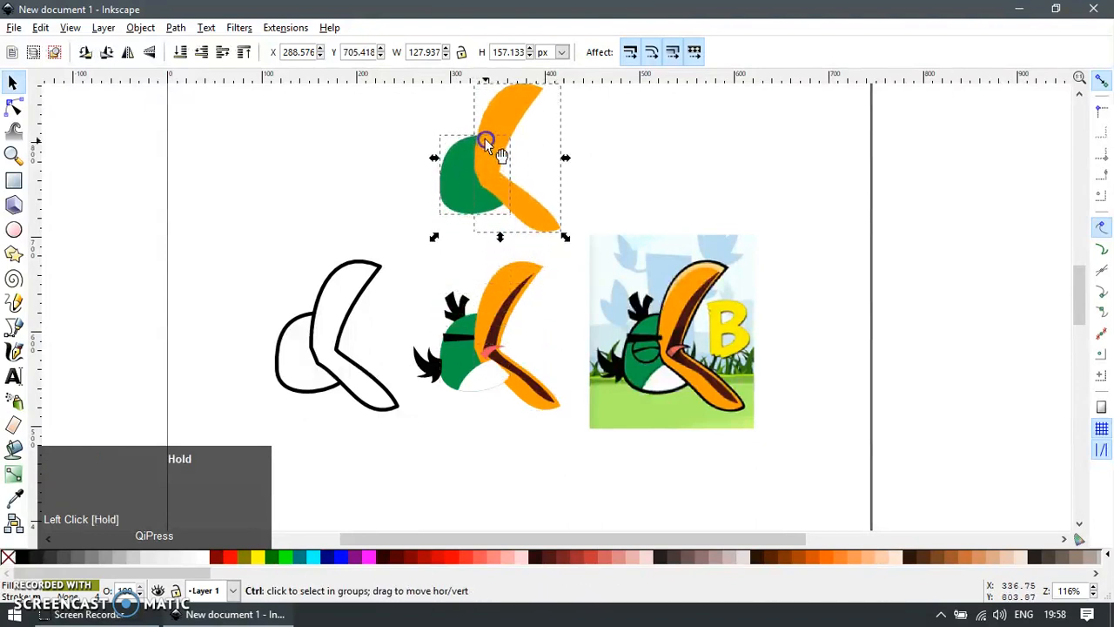
key("ctrl+plus")
Group the beak and body outlines and centre the group horizontally on the merged green silhouette, placing it over the coloured bird.
left_click(366, 373)
left_click(293, 391, "shift")
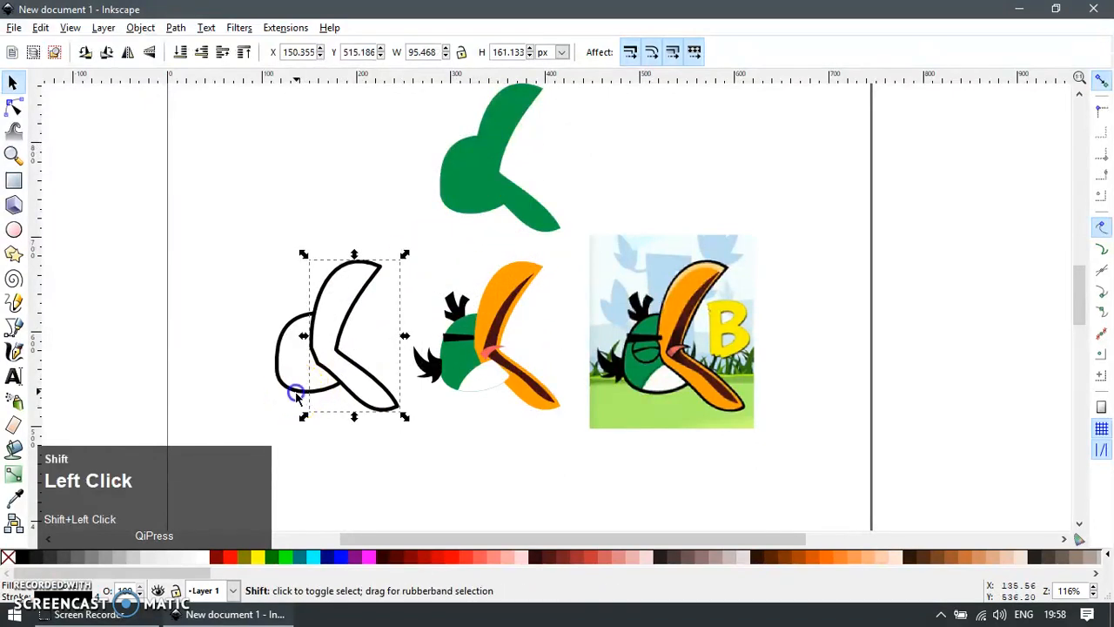
key("ctrl+g")
left_click(473, 189, "shift")
key("ctrl+shift+a")
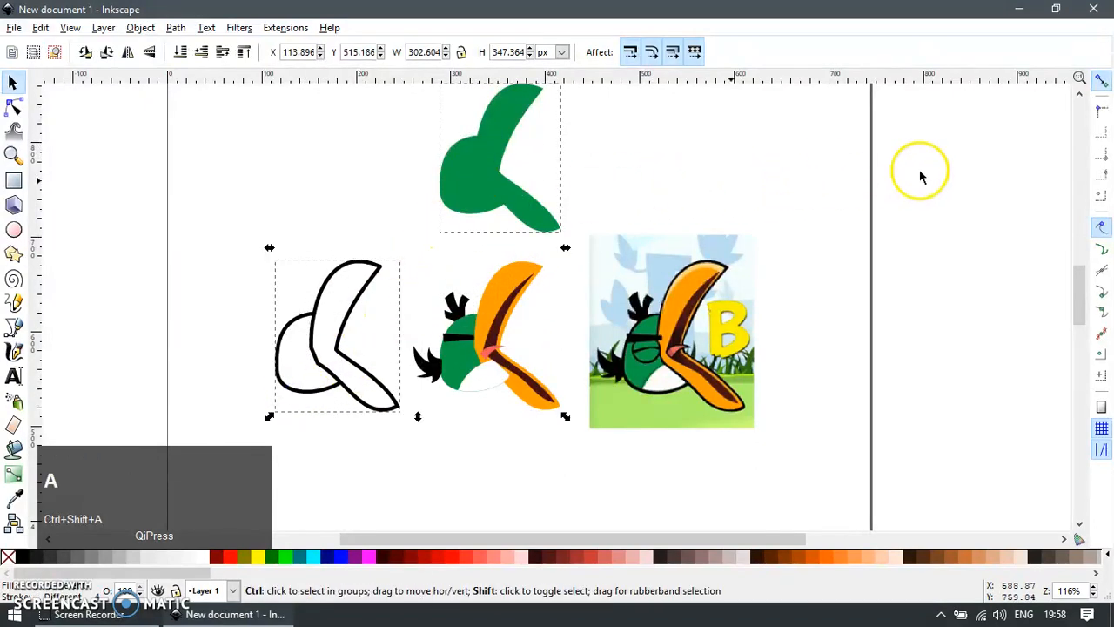
left_click(910, 153)
left_click(745, 177)
left_click(514, 391)
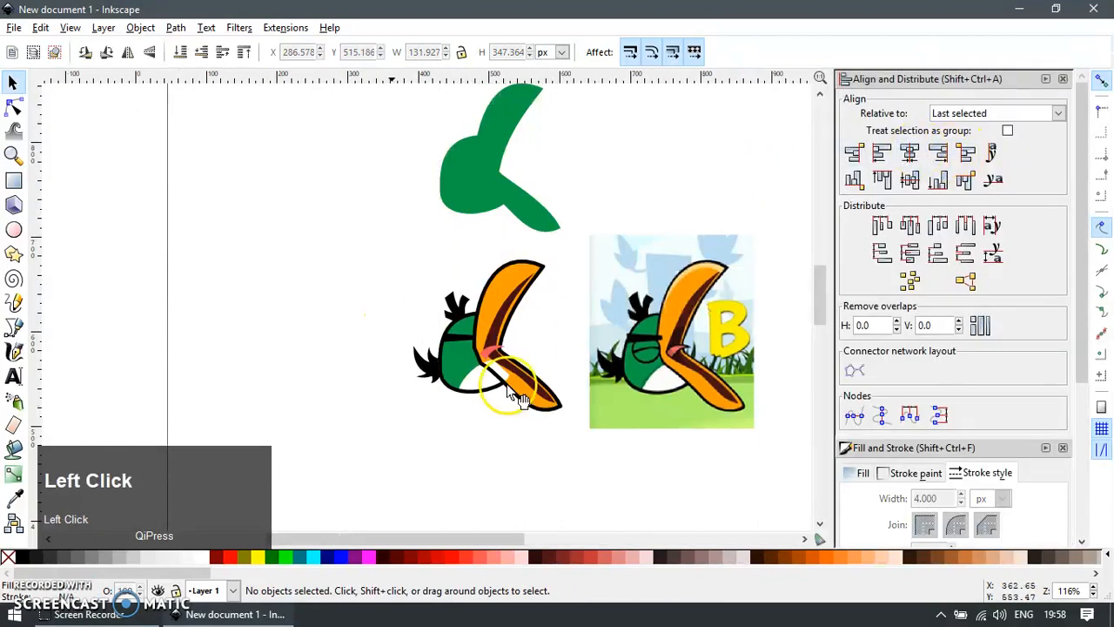
key("ctrl+z")
key("F12")
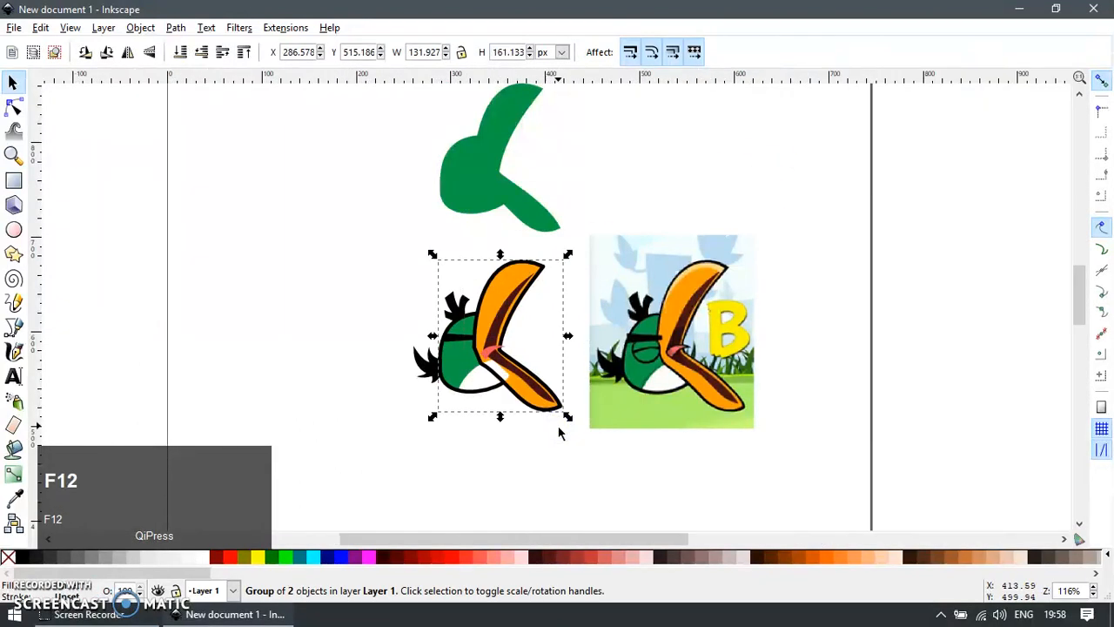
Send the white belly and the green body to the bottom of the stacking order.
scroll(517, 421, "up", 2)
left_click(479, 398)
scroll(463, 373, "up", 1)
left_click(457, 368)
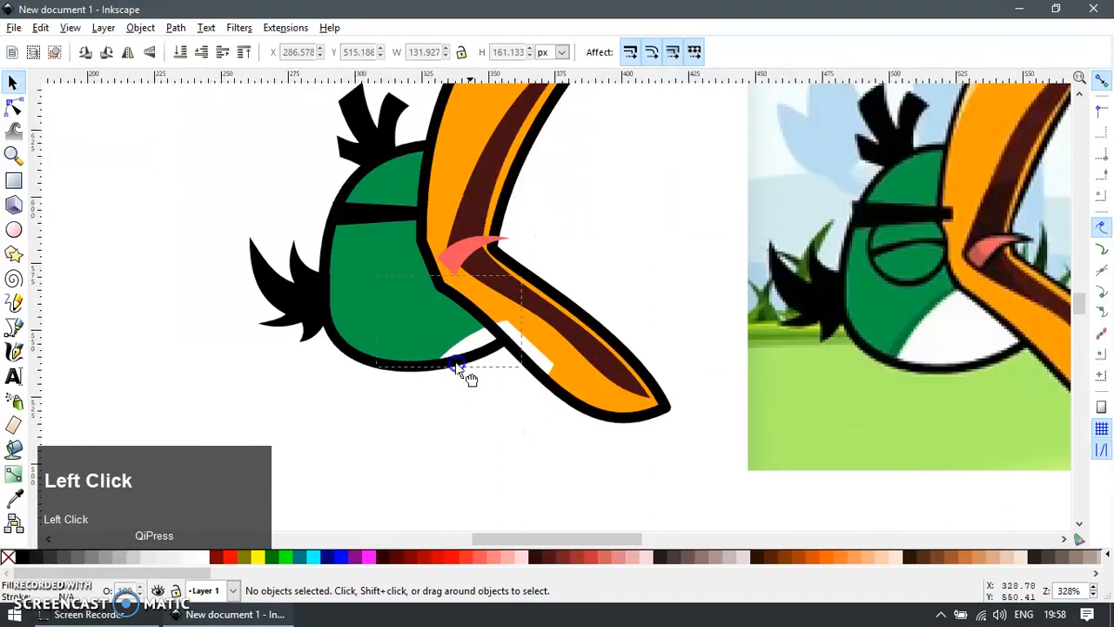
key("ctrl+z")
left_click(415, 318, "shift")
key("Escape")
left_click(418, 340)
left_click(353, 318, "shift")
key("End")
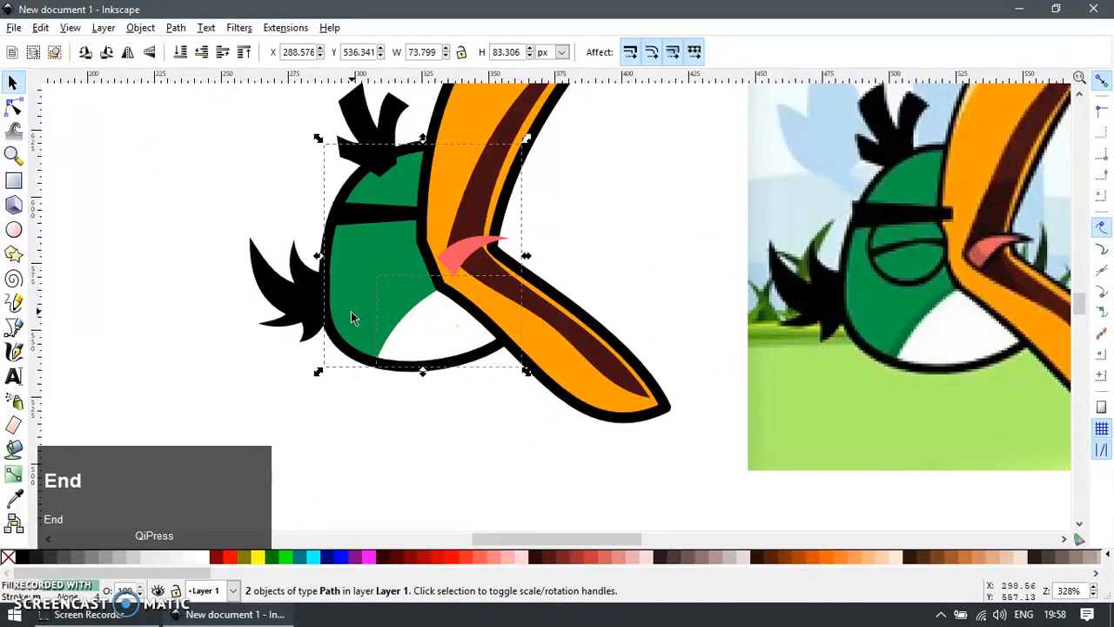
Move the black eyebrow band away from the beak to X 286.838, Y 590.365 px.
key("Escape")
left_click(401, 228)
key("ctrl+z")
scroll(343, 216, "up", 2)
key("F2")
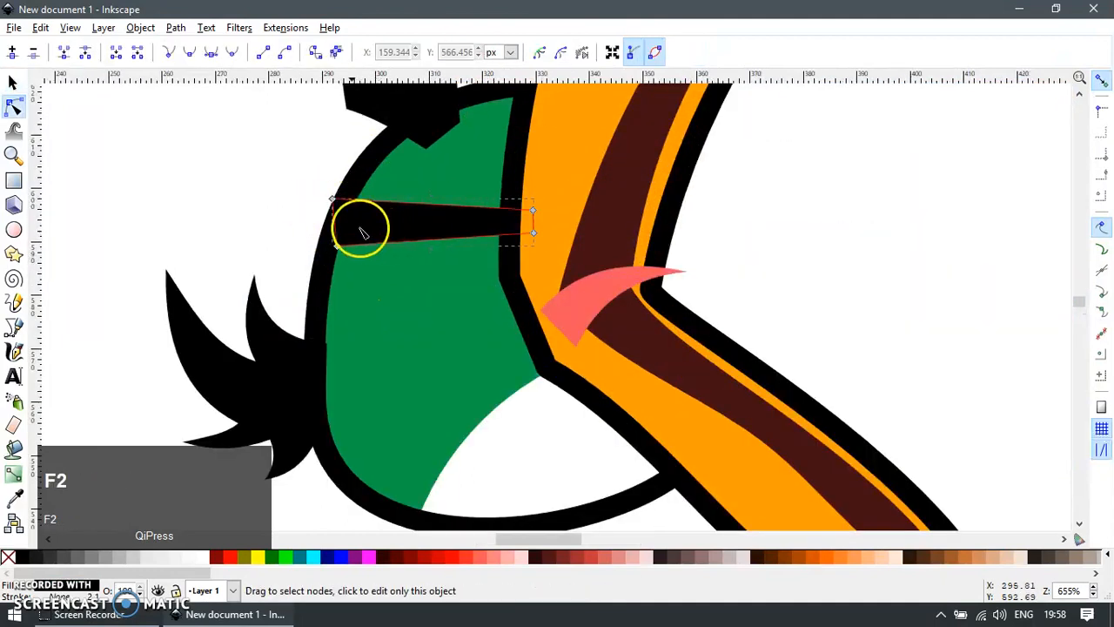
key("F1")
left_click_drag(413, 232, 388, 219)
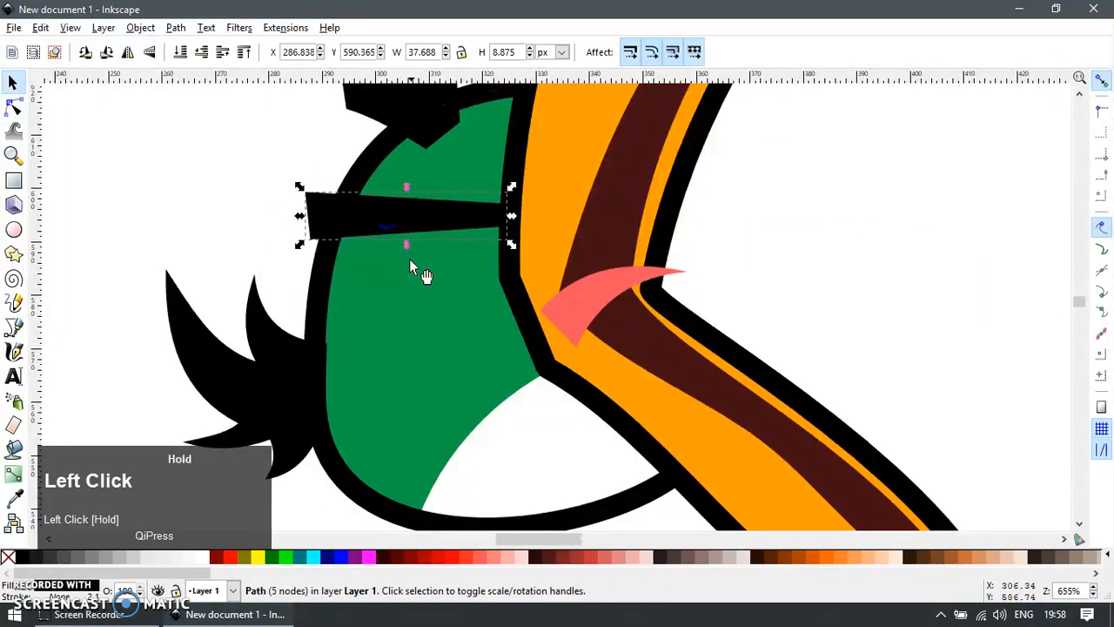
Draw an eye circle about 27.6 px wide below the eyebrow and send the black tail feathers to the bottom of the stack.
left_click_drag(418, 269, 448, 311)
key("ctrl+z")
left_click(284, 371, "ctrl")
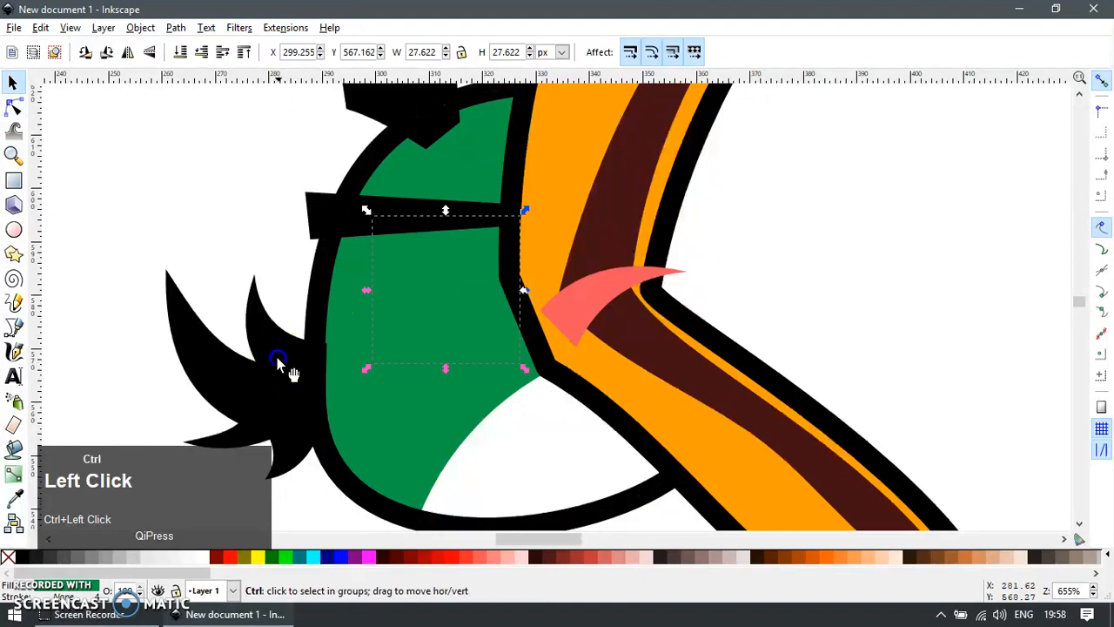
key("End")
key("Escape")
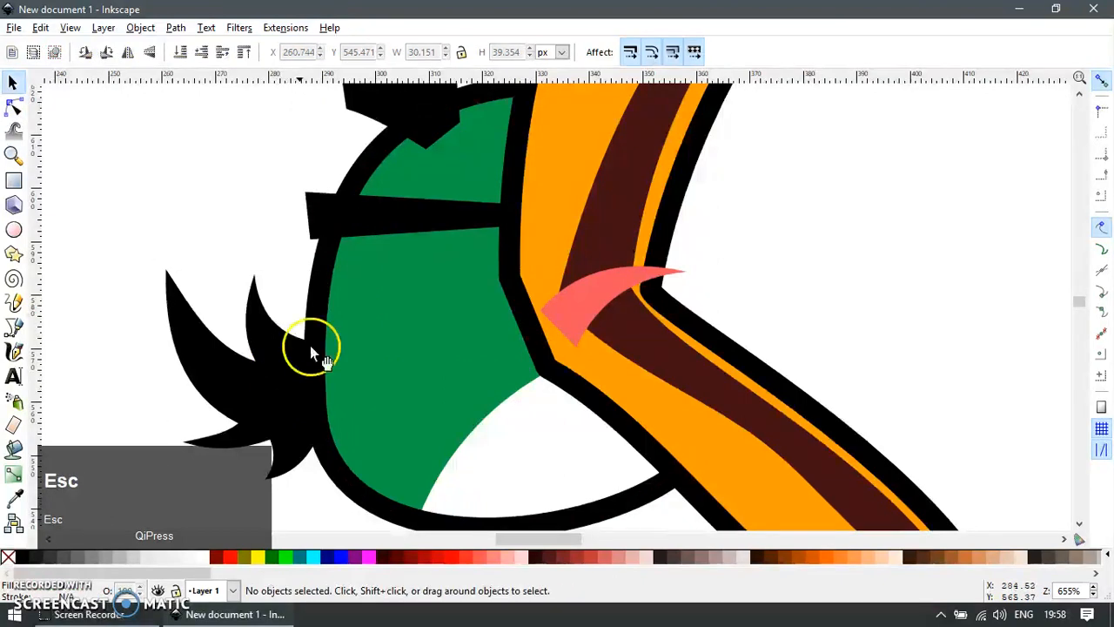
Copy the body outline's style onto the eye circle and raise the circle to the top of the stack.
left_click(319, 261, "ctrl")
key("ctrl+c")
key("ctrl+shift+v")
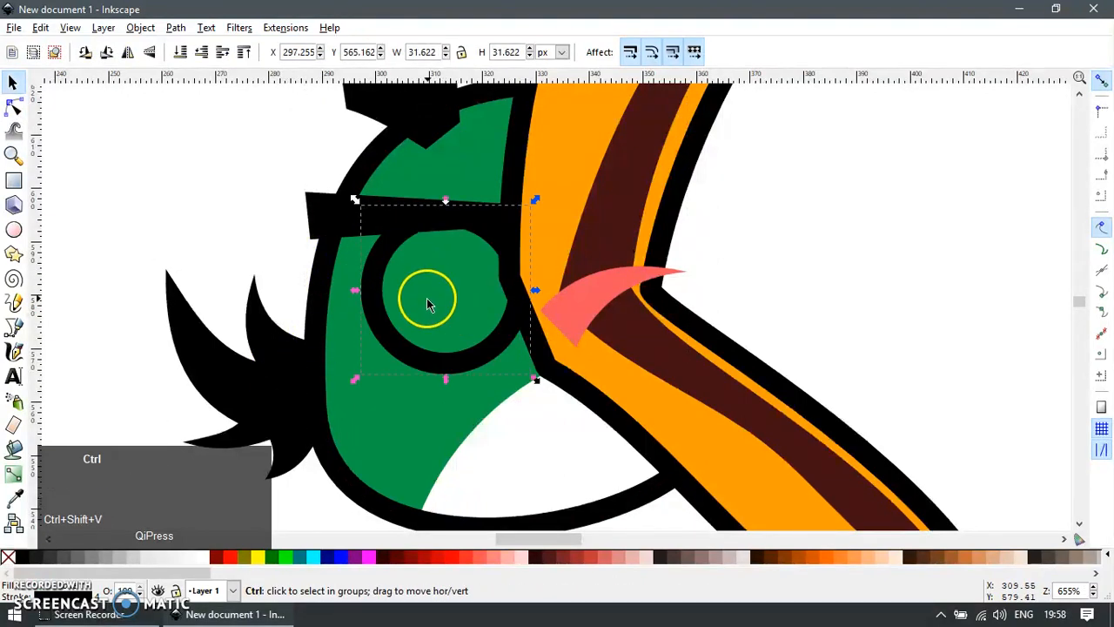
scroll(427, 302, "down", 3)
scroll(429, 313, "up", 1)
key("Home")
key("Escape")
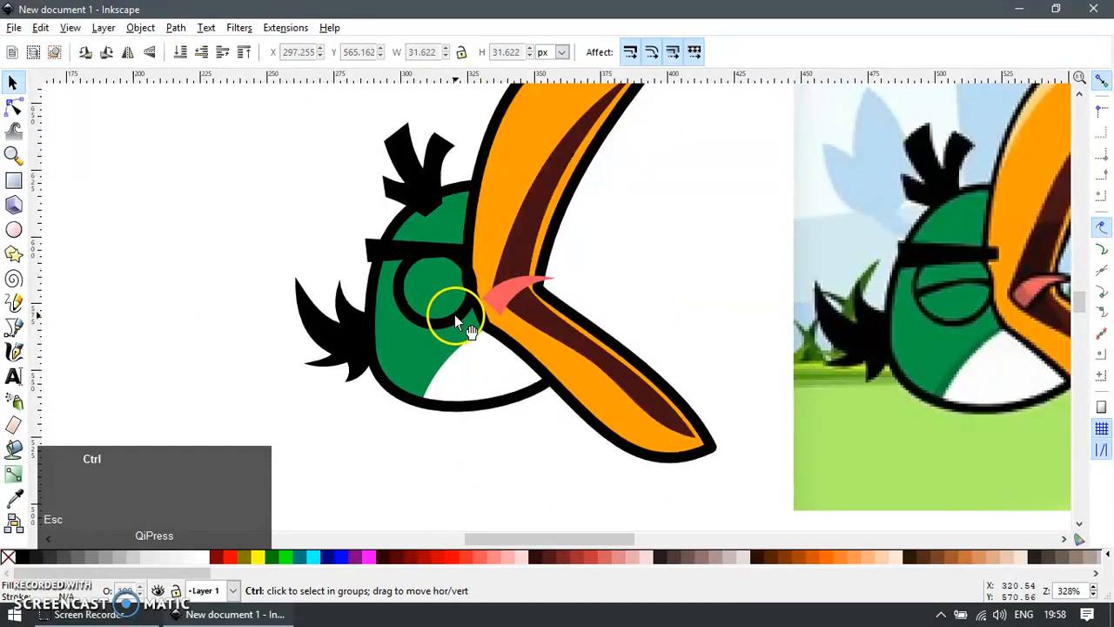
Fill the eye circle with the green sampled from the bird's body.
left_click(454, 315, "ctrl")
key("F7")
left_click(401, 347)
key("F1")
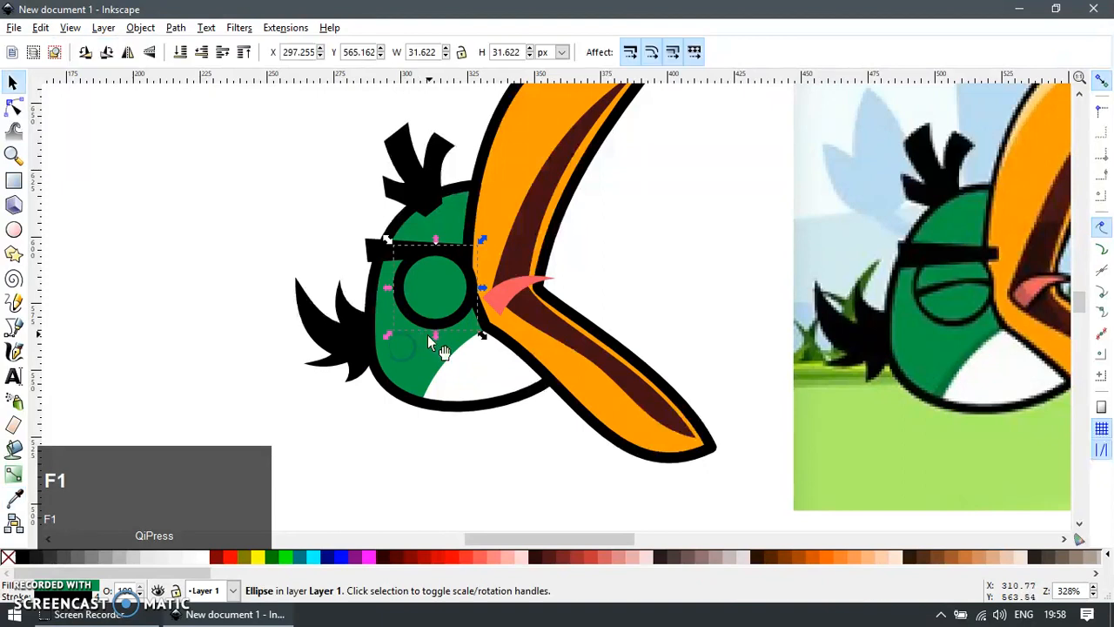
Move the eye circle slightly away from the beak to X 295.312, Y 566.457 px.
scroll(440, 332, "up", 1, "ctrl")
left_click_drag(476, 316, 463, 309)
scroll(463, 309, "down", 1, "ctrl")
scroll(487, 287, "up", 1, "ctrl")
left_click_drag(472, 267, 469, 265)
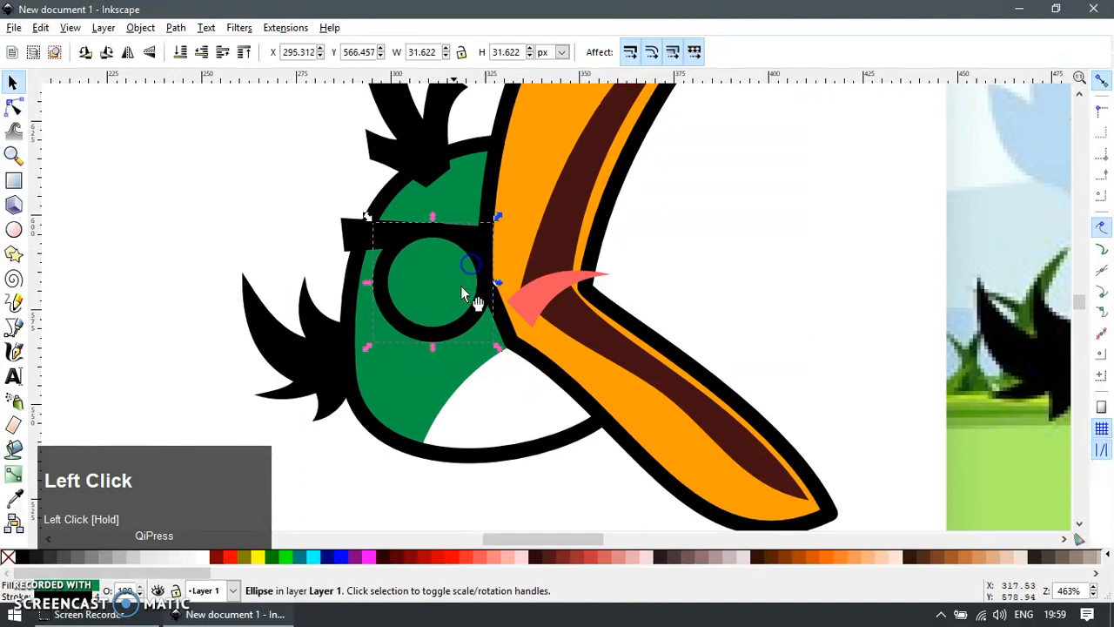
scroll(437, 315, "up", 1, "ctrl")
scroll(427, 300, "down", 3, "ctrl")
scroll(414, 303, "up", 3, "ctrl")
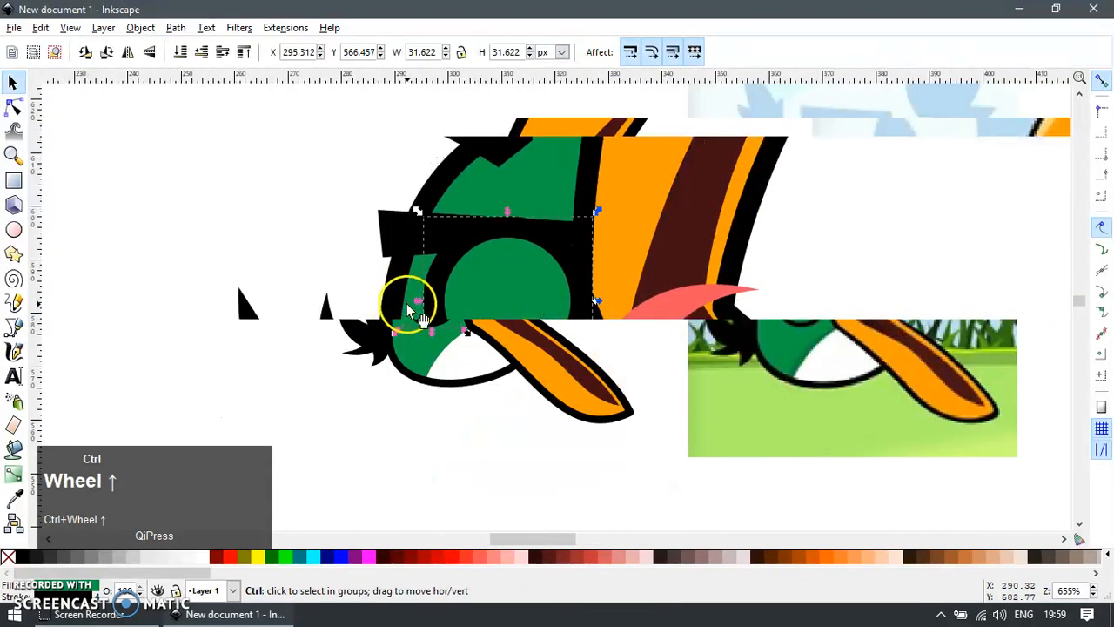
Draw a closed, slanted four-node eyelid band across the middle of the eye, about 27.6 by 7.3 px.
key("b")
left_click(436, 304)
left_click(572, 289)
left_click(576, 304)
left_click(440, 312)
key("F1")
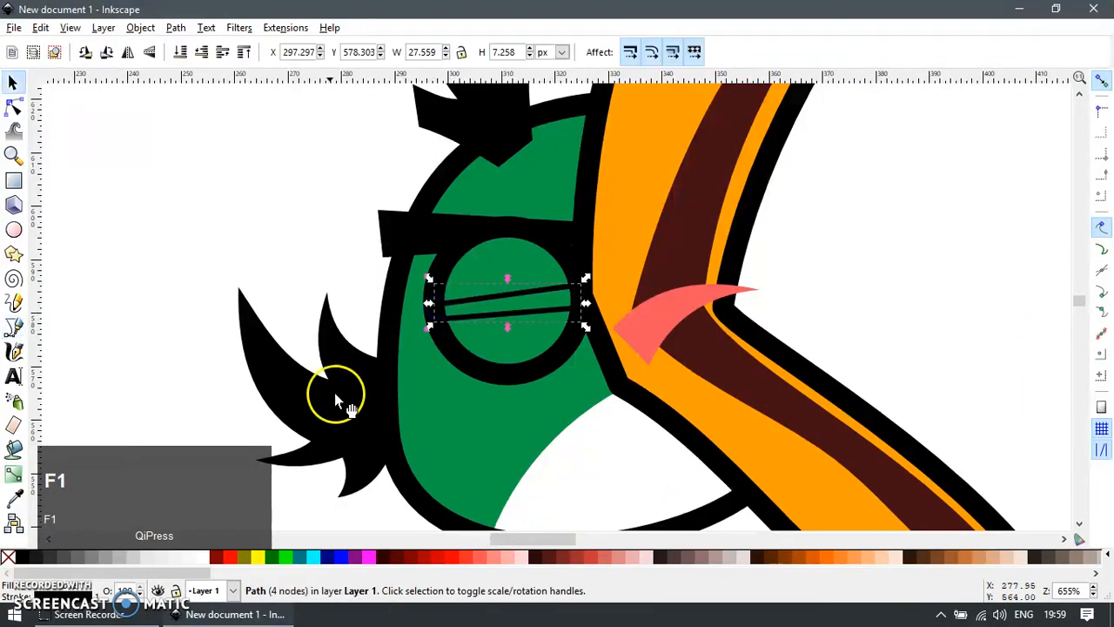
Copy the tail feathers' solid black style onto the eyelid band.
left_click(336, 392, "ctrl")
left_click(487, 316)
key("ctrl+shift+v")
Bend the eyelid band's upper and lower edges upward into a curved closed-eye line.
key("F2")
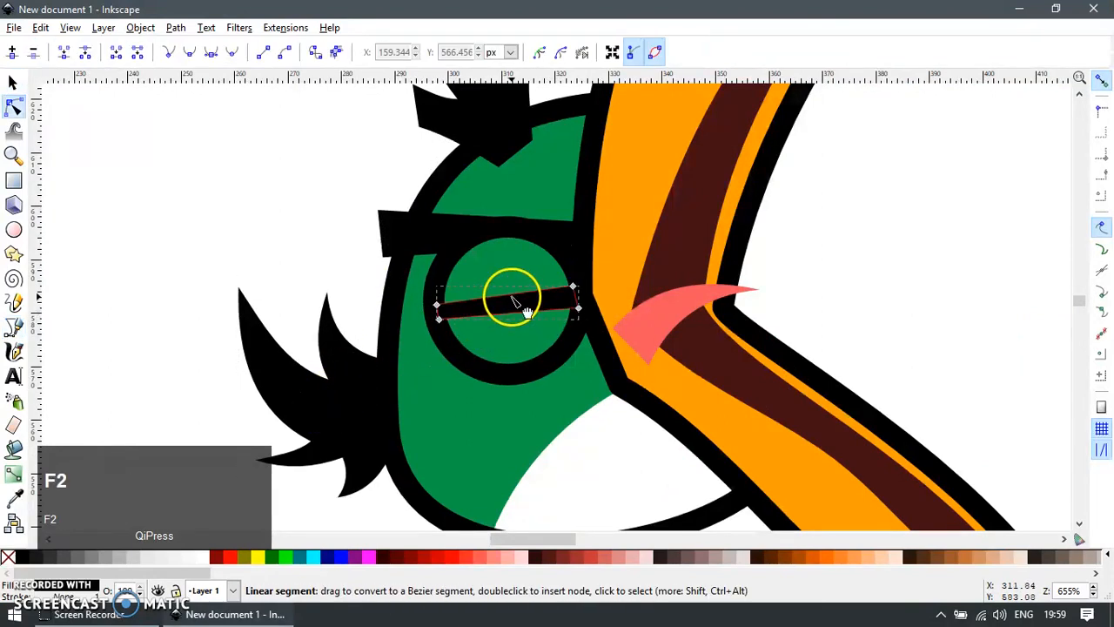
left_click(509, 294)
left_click_drag(524, 306, 522, 308)
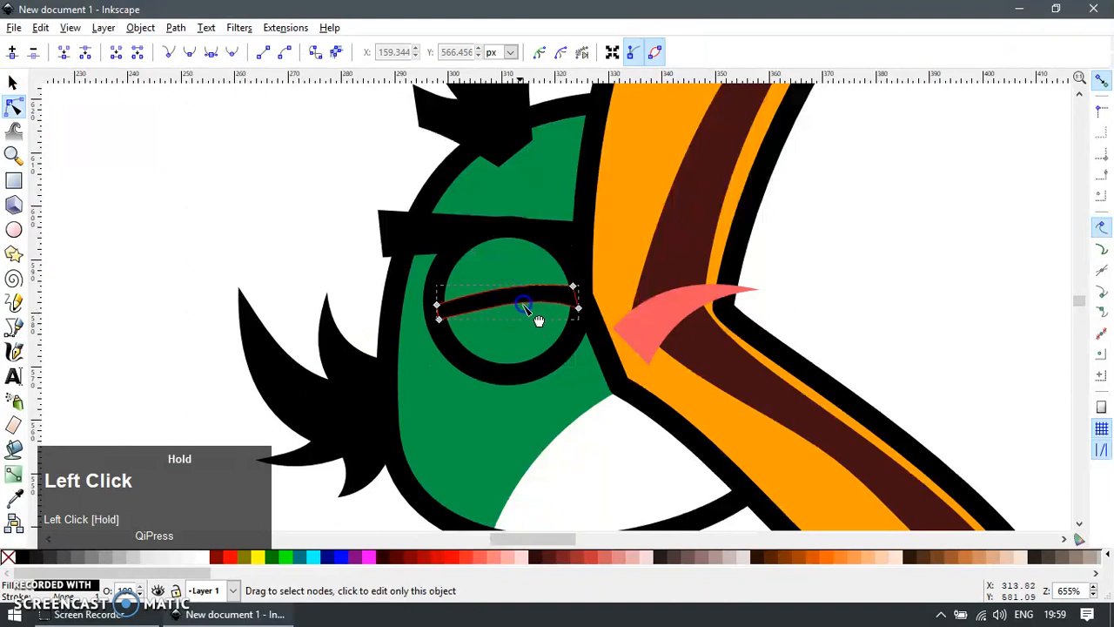
scroll(454, 335, "down", 2)
key("F1")
scroll(464, 265, "up", 3)
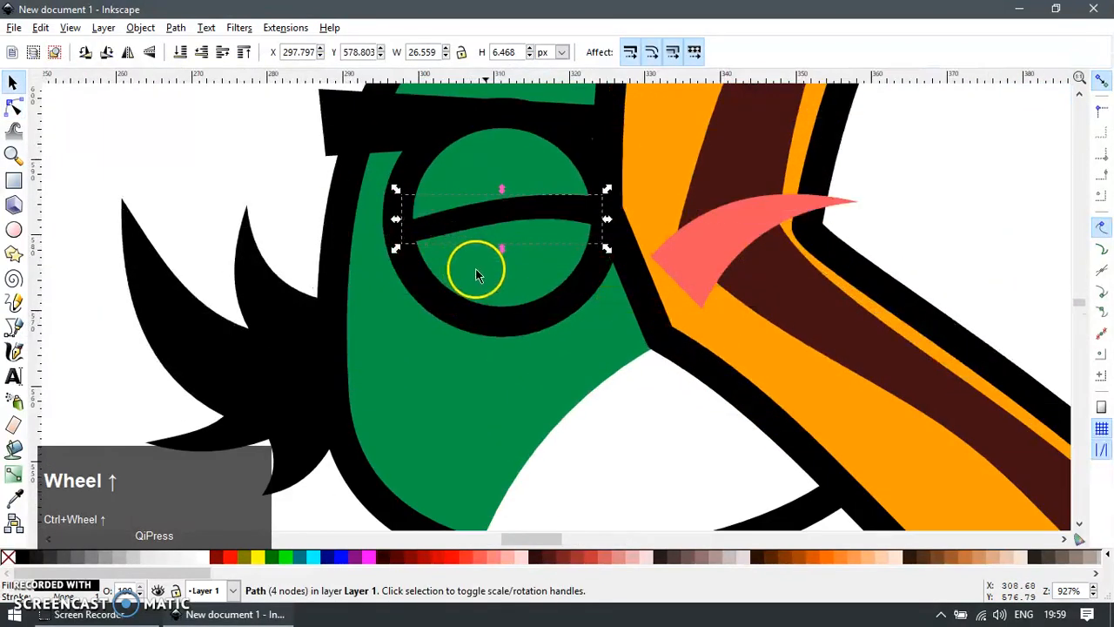
key("F2")
left_click(533, 213)
scroll(338, 277, "down", 4)
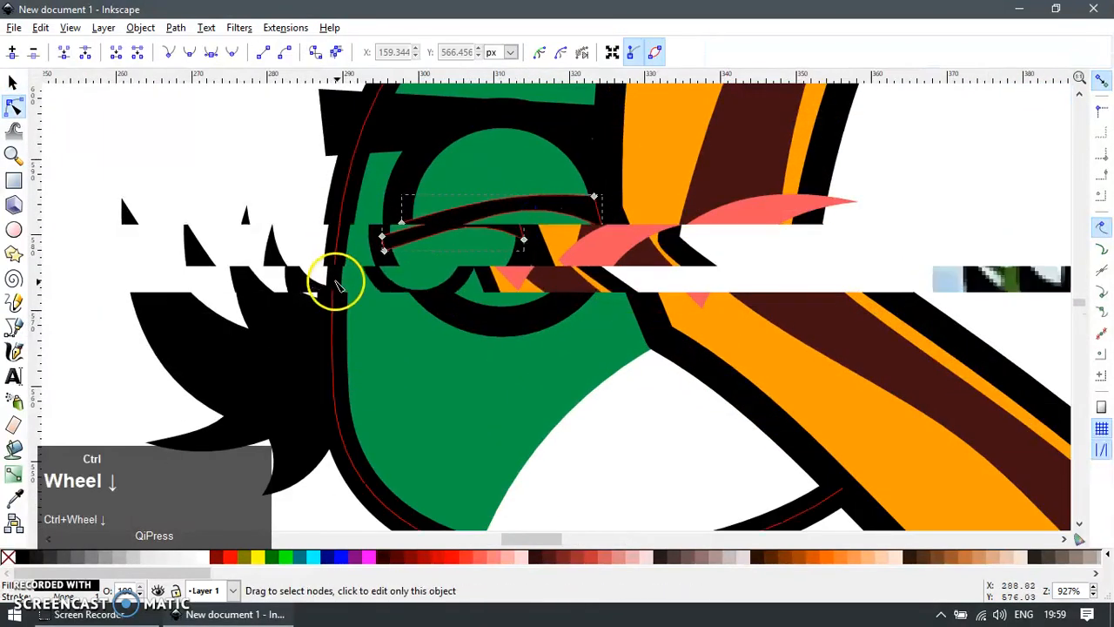
key("F1")
left_click(414, 452)
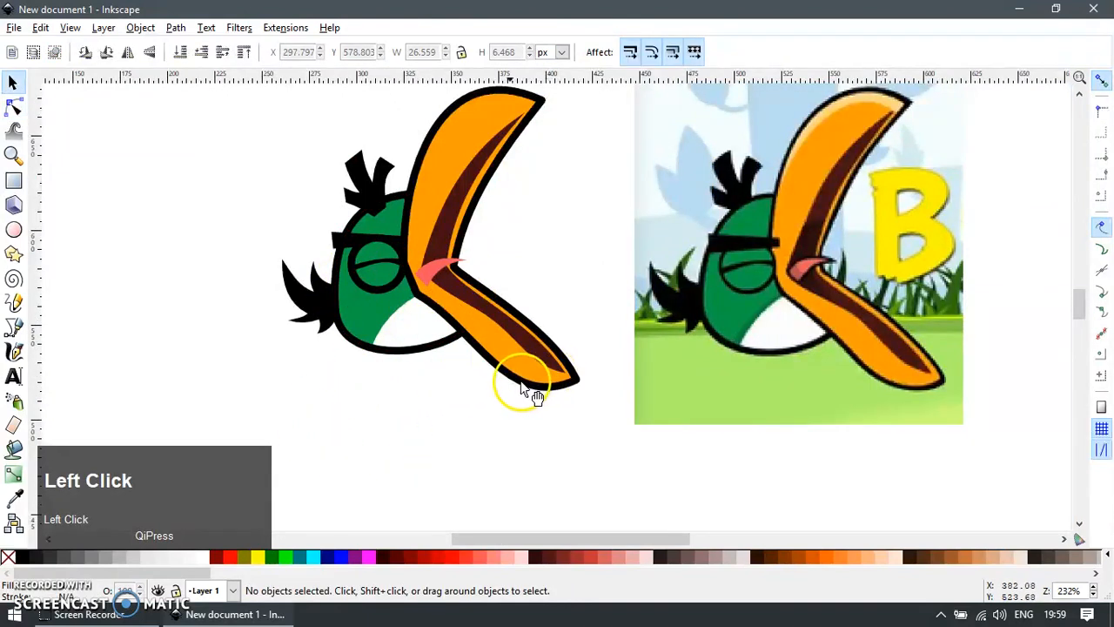
Add a node on each long edge of the tongue near its blunt end and delete the two corner nodes.
key("ctrl")
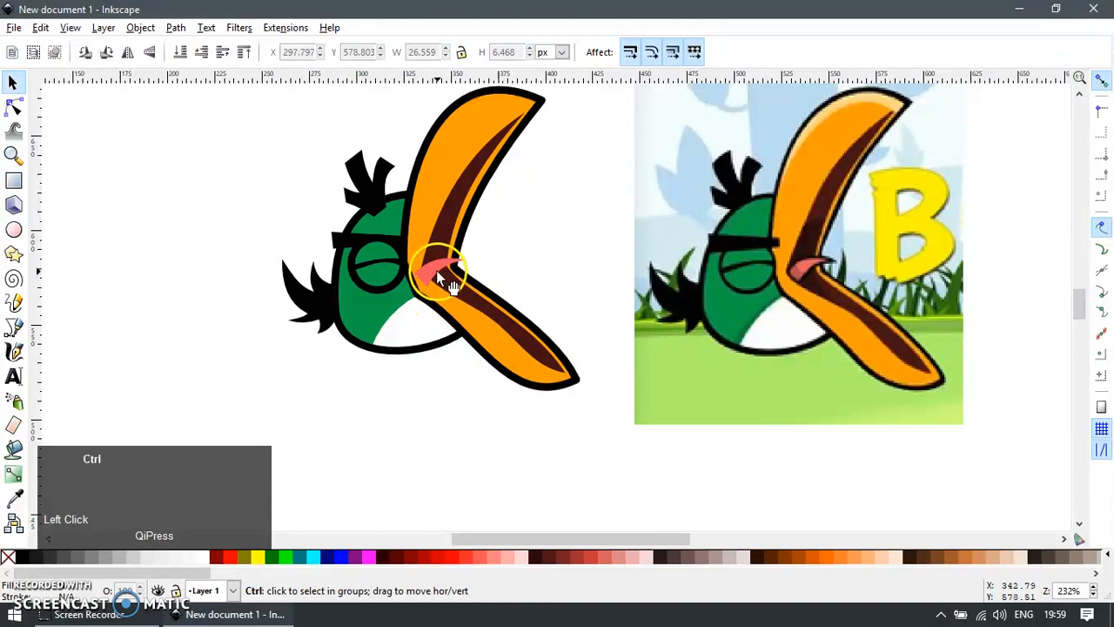
scroll(448, 273, "up", 4, "ctrl")
left_click(395, 261)
key("F2")
left_click(405, 278)
left_click(374, 232, "ctrl+alt")
left_click_drag(300, 246, 357, 347)
left_click(382, 318, "shift")
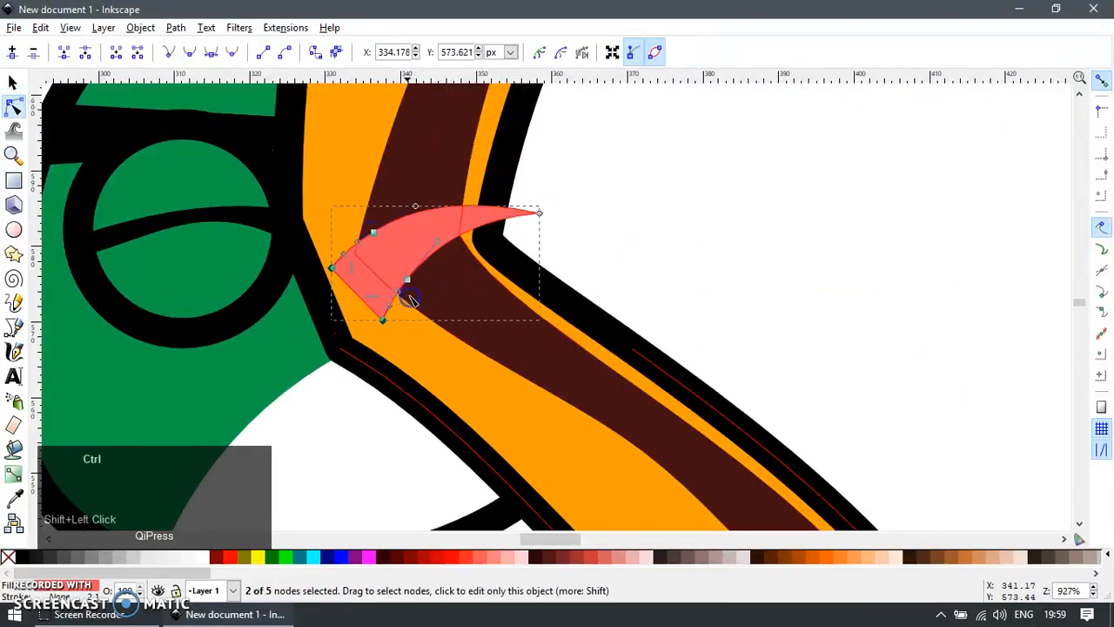
key("Delete")
scroll(400, 291, "down", 4, "ctrl")
key("F1")
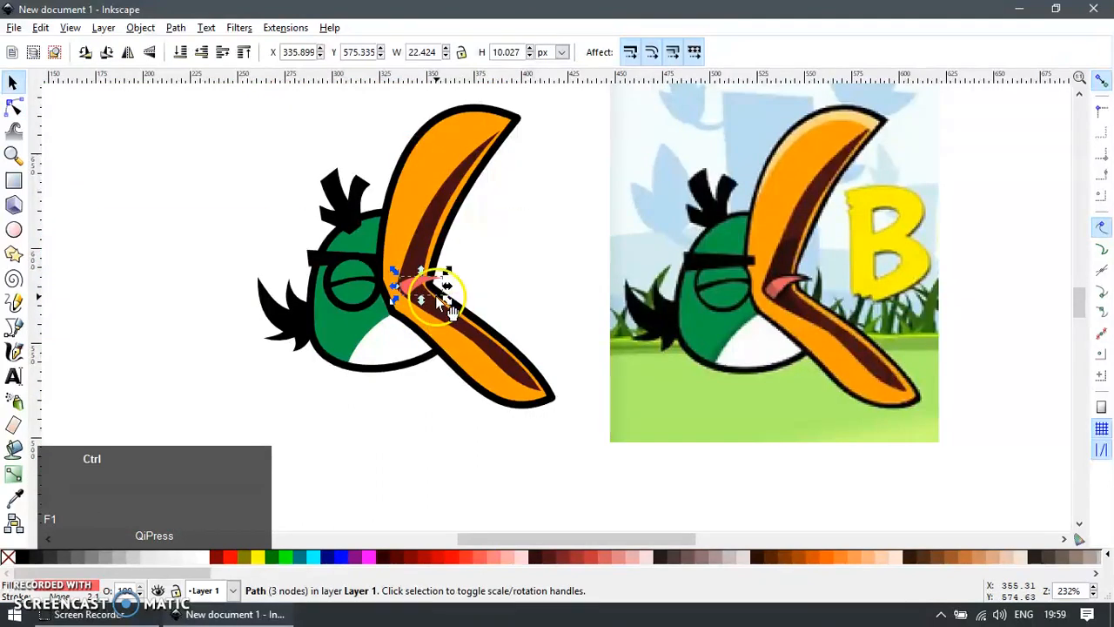
Copy the beak outline's style onto the tongue and fill it with the pink sampled from the reference tongue.
scroll(444, 300, "up", 1, "ctrl")
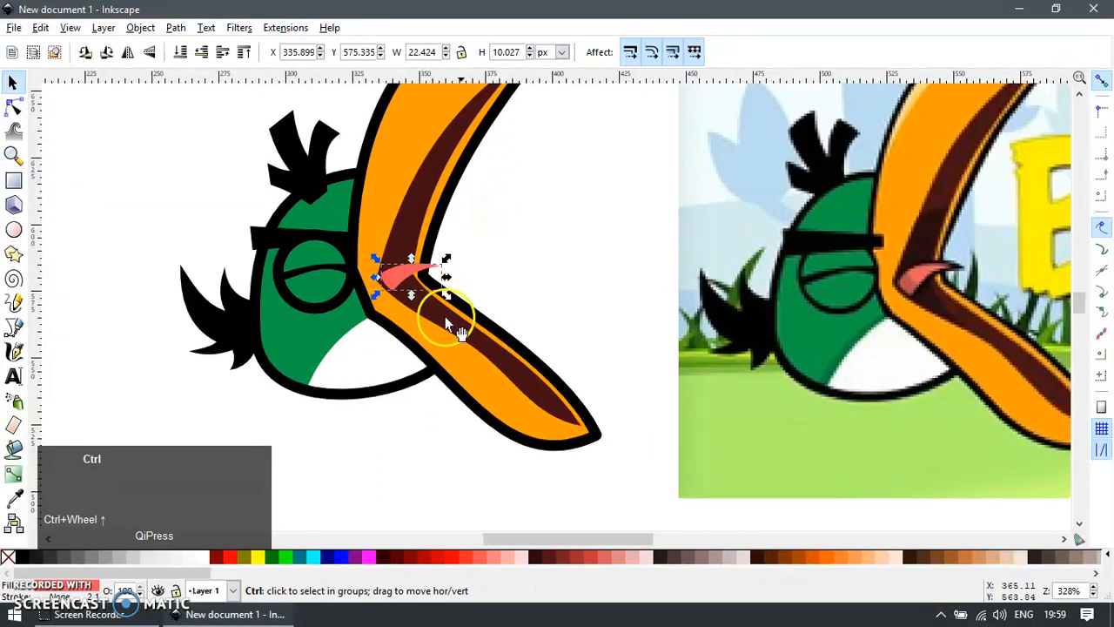
left_click(513, 360, "ctrl")
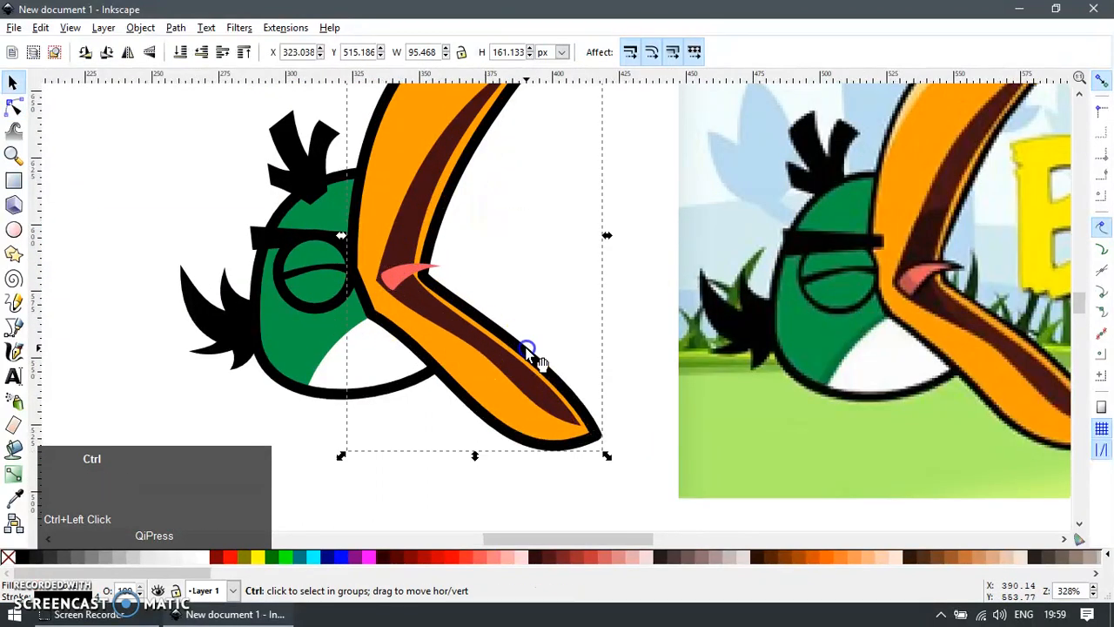
left_click(400, 277)
key("ctrl+shift+v")
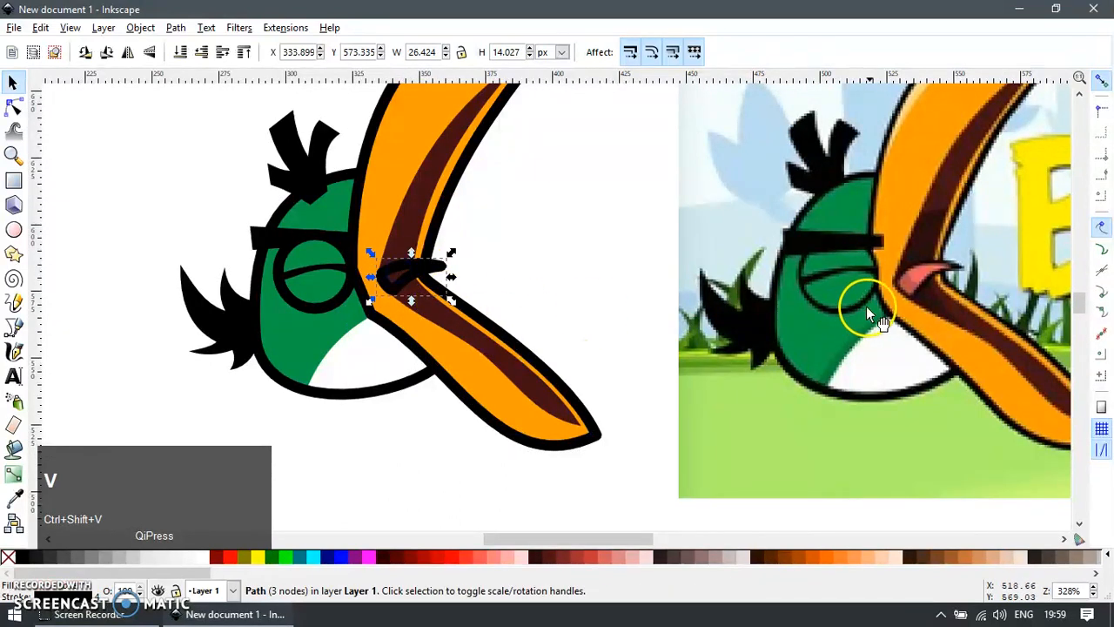
key("F7")
left_click(918, 284)
key("F1")
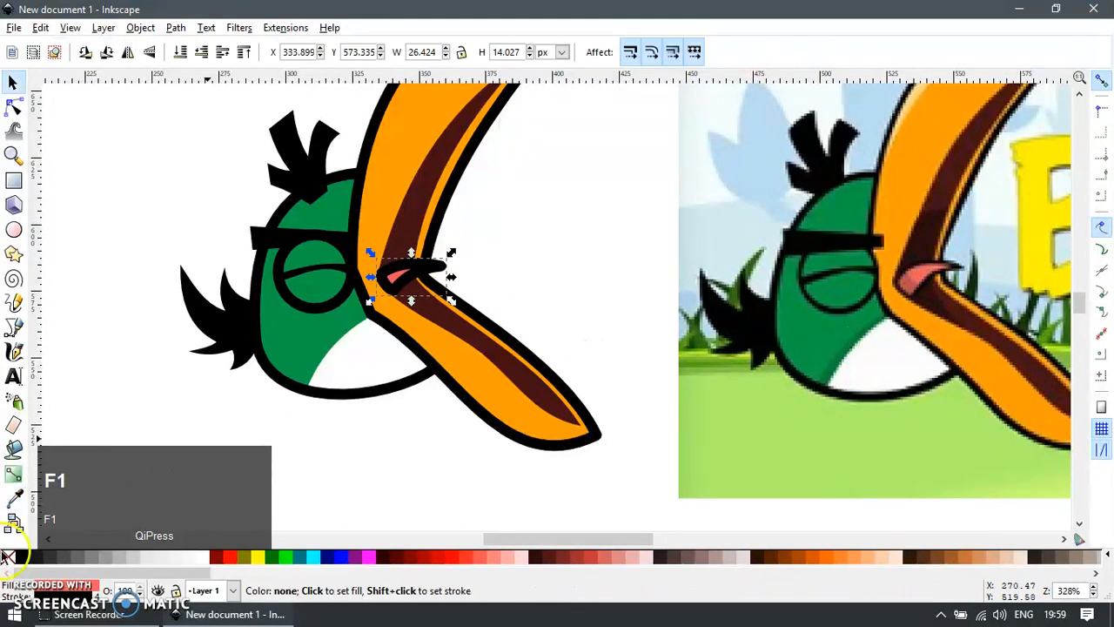
Set the tongue's stroke width to 2 px.
key("ctrl+shift+f")
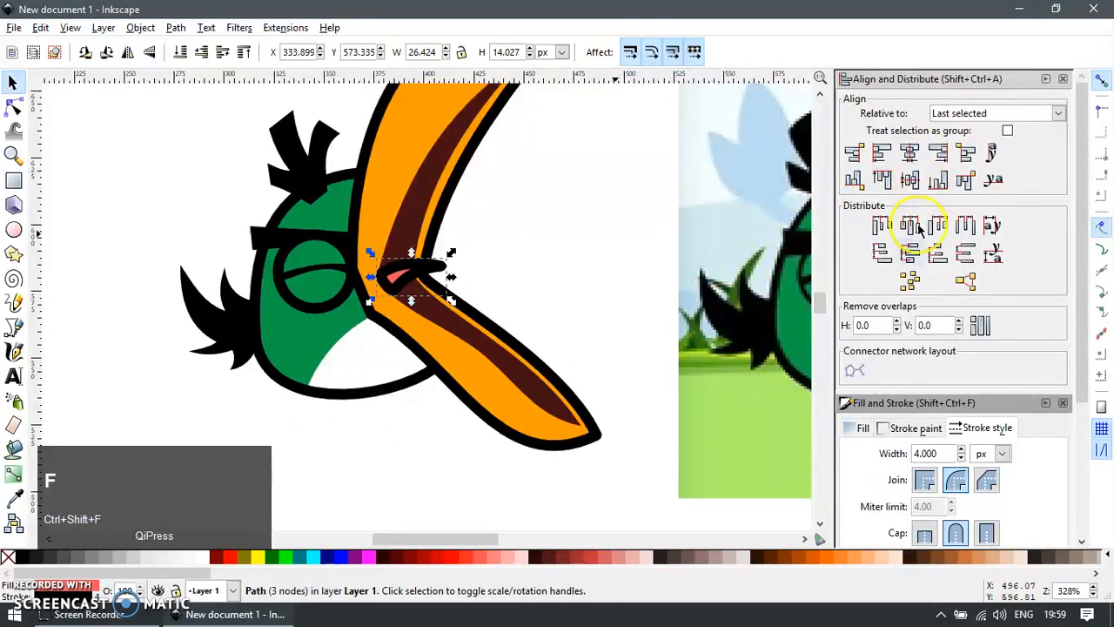
left_click(936, 453)
key("ctrl+a")
type("2")
key("Return")
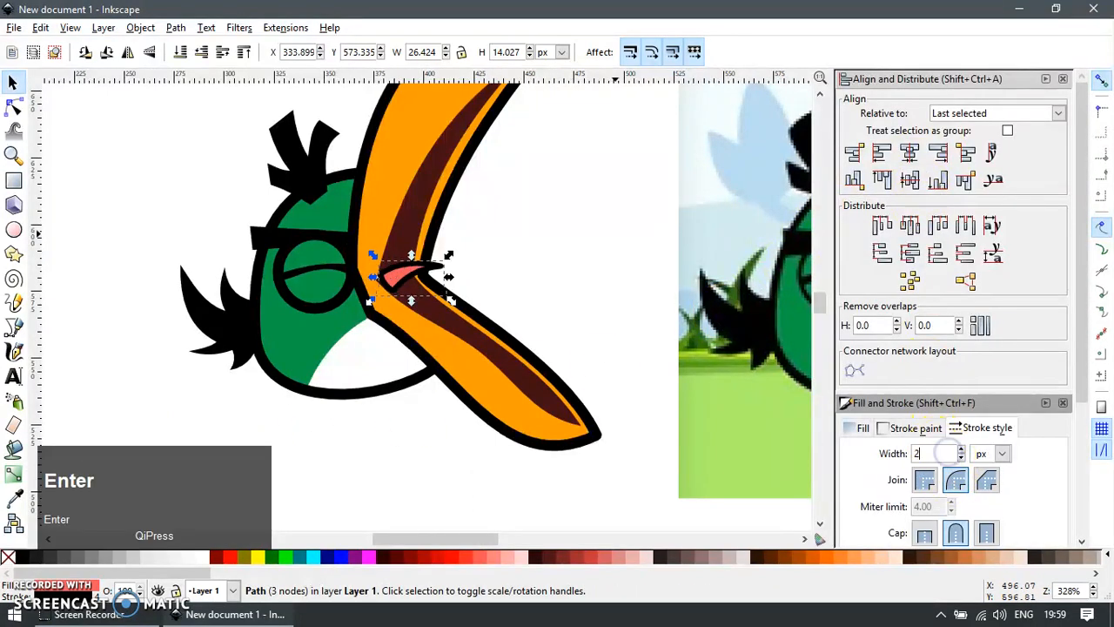
key("F12")
key("Escape")
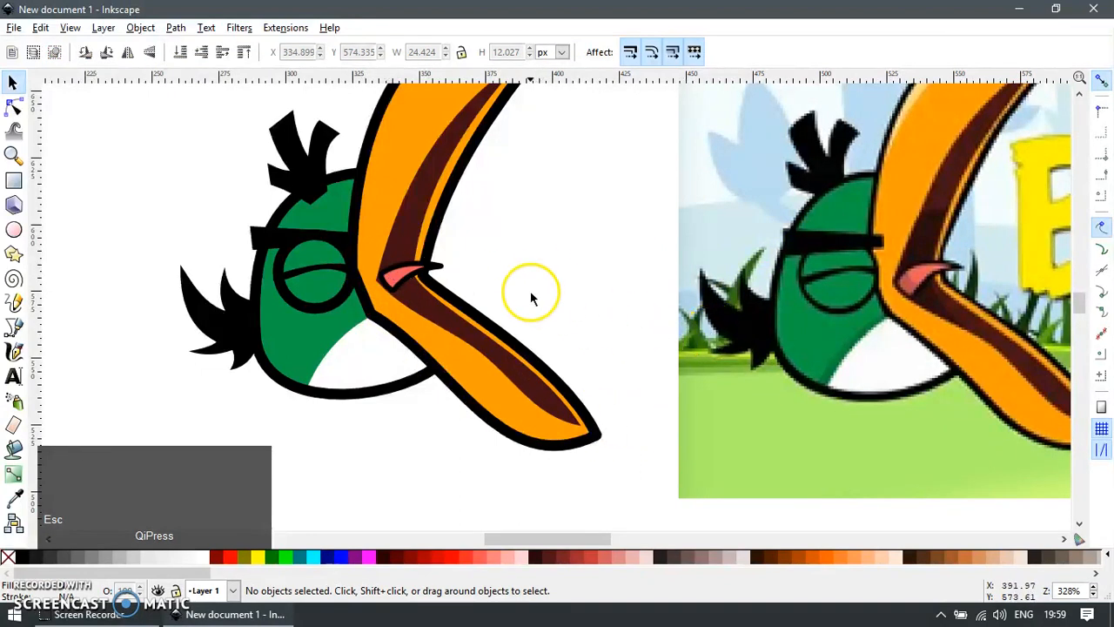
Recolour the tongue's outline with the dark maroon sampled from the beak's inner mouth shape.
scroll(409, 283, "up", 4, "ctrl")
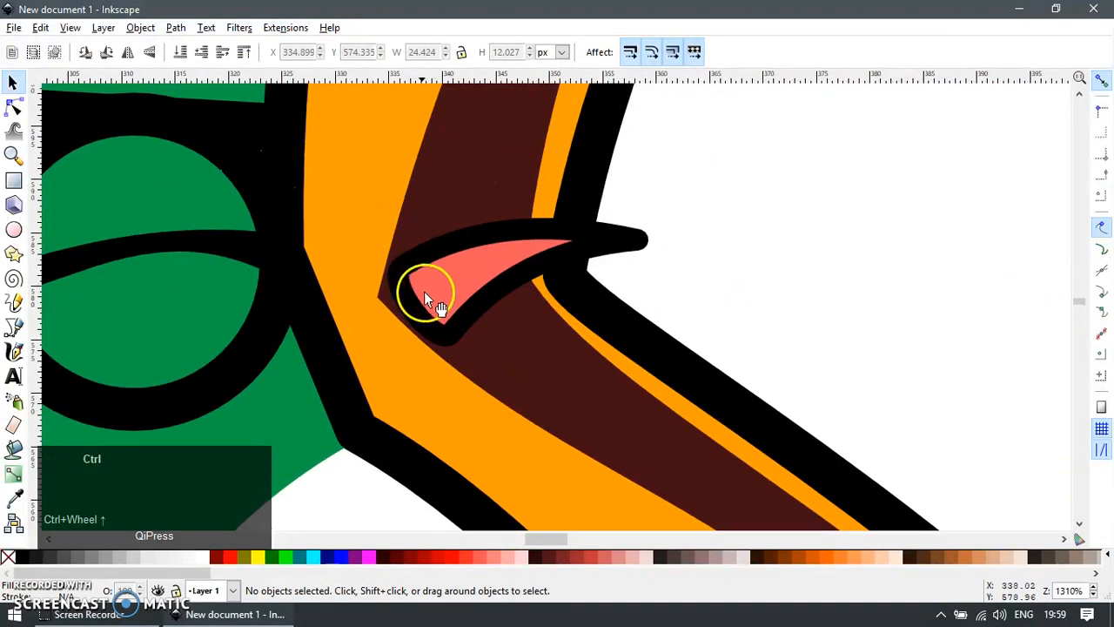
scroll(424, 291, "down", 4, "ctrl")
scroll(966, 321, "up", 2, "ctrl")
scroll(853, 323, "down", 5)
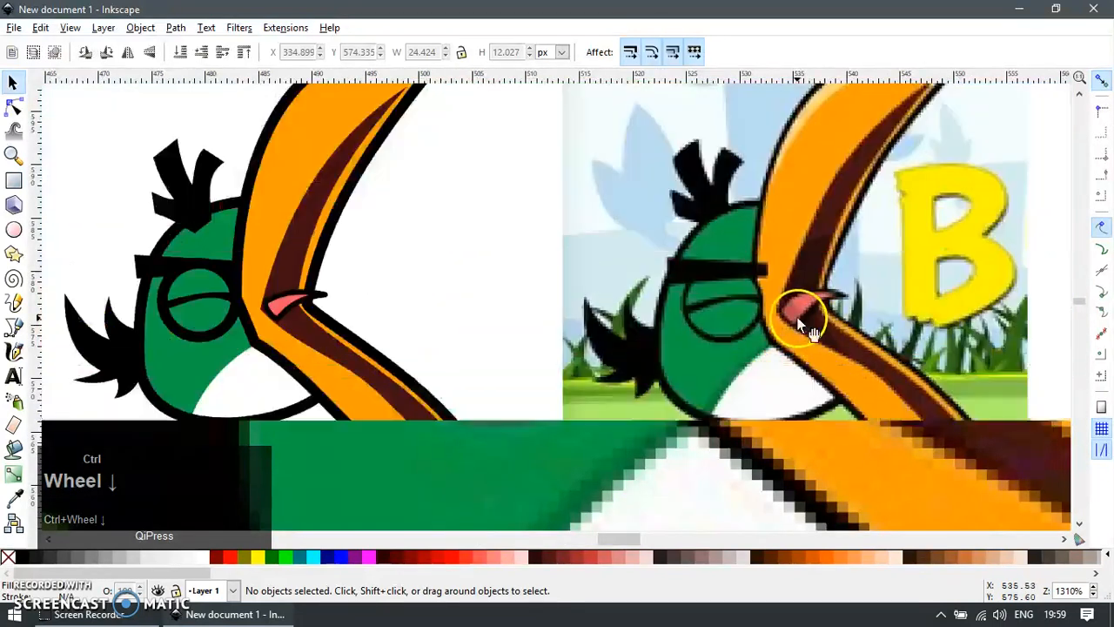
key("z")
left_click_drag(390, 268, 509, 355)
key("s")
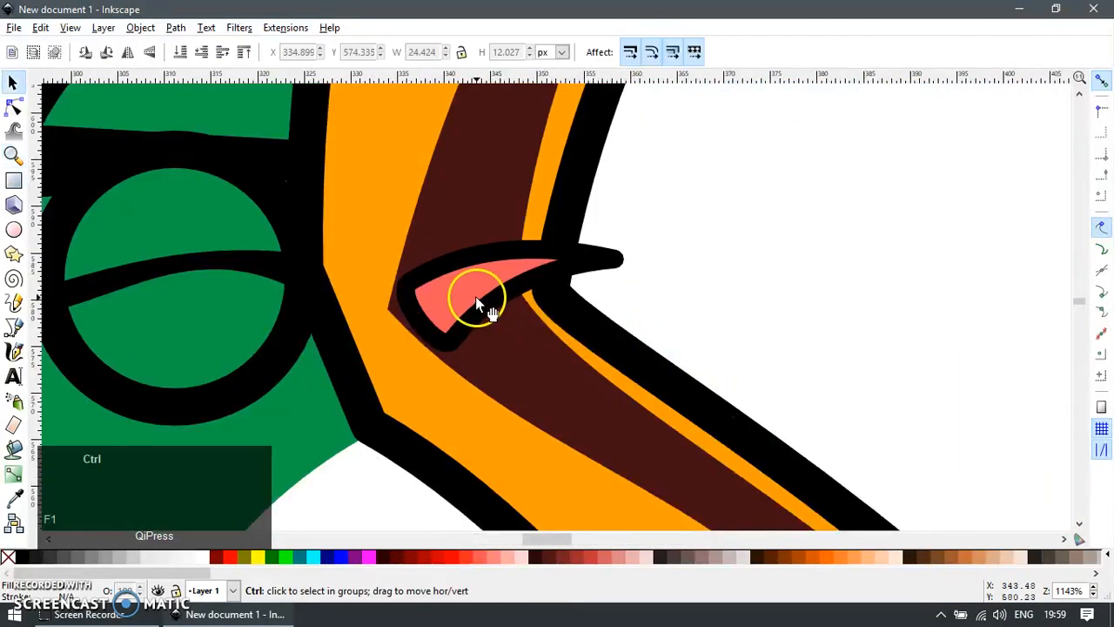
left_click(475, 255, "ctrl")
key("F6")
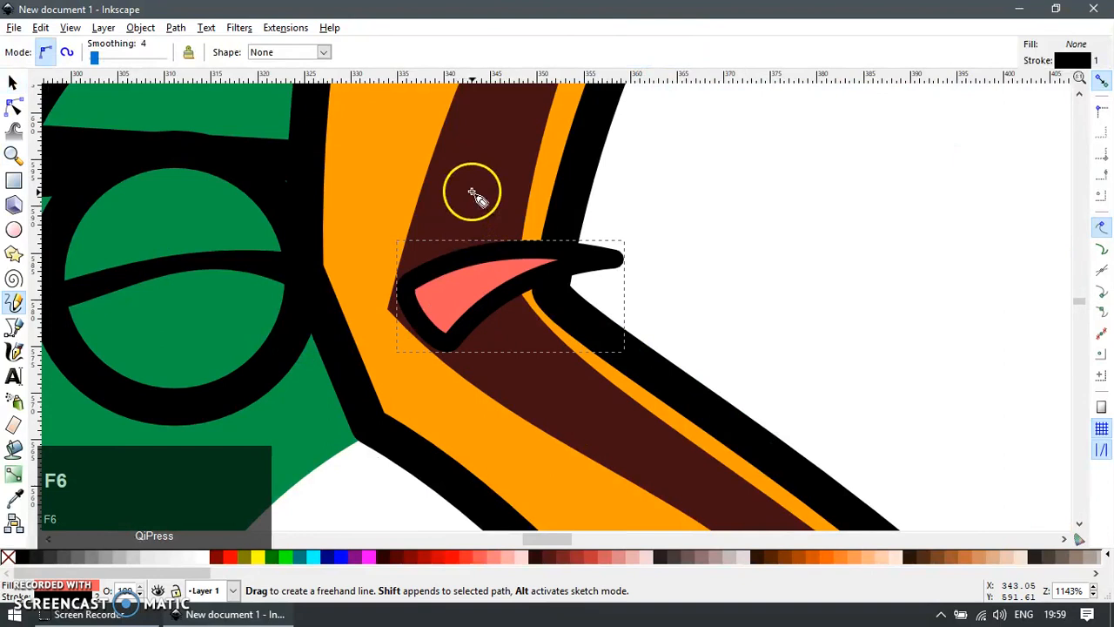
key("F7")
left_click(475, 191, "shift")
key("F1")
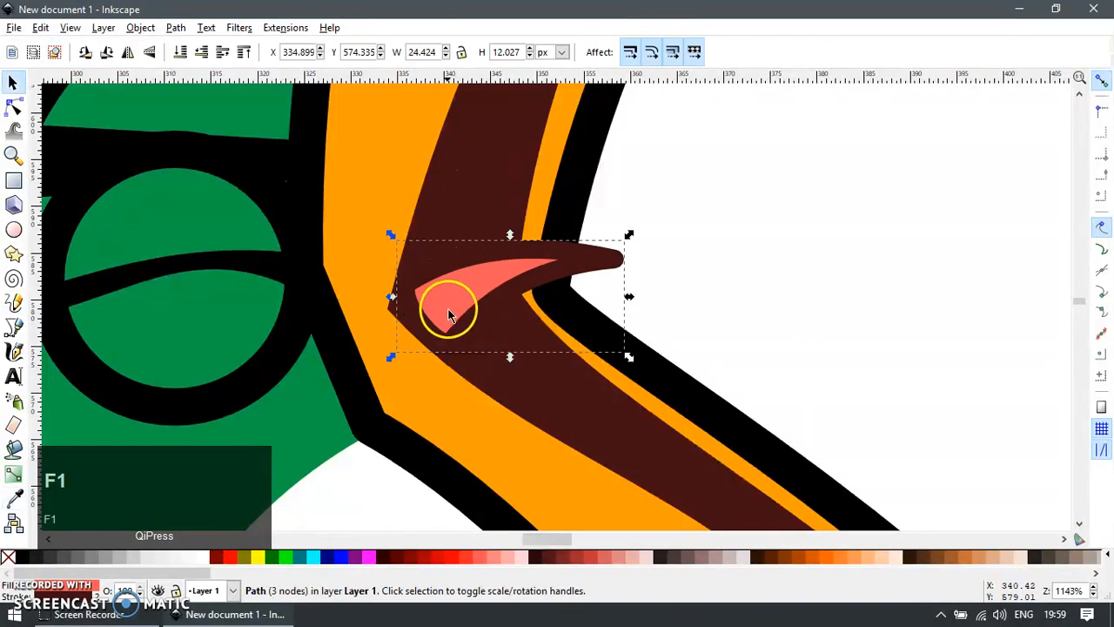
key("F2")
scroll(422, 296, "down", 5)
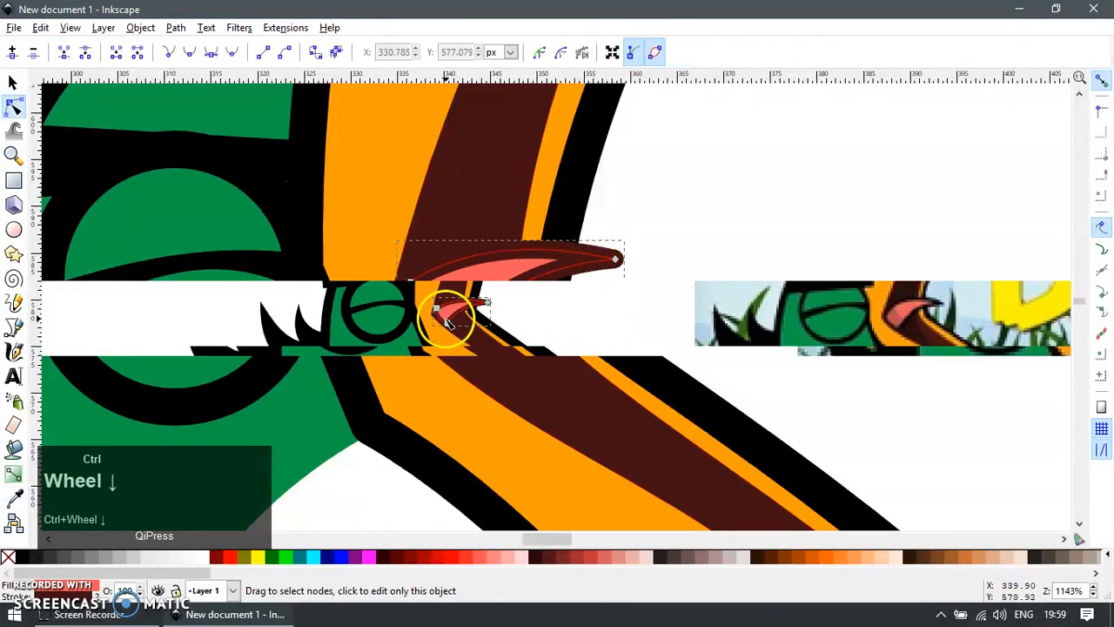
key("F1")
left_click(434, 450)
scroll(433, 450, "down", 1)
left_click(440, 451)
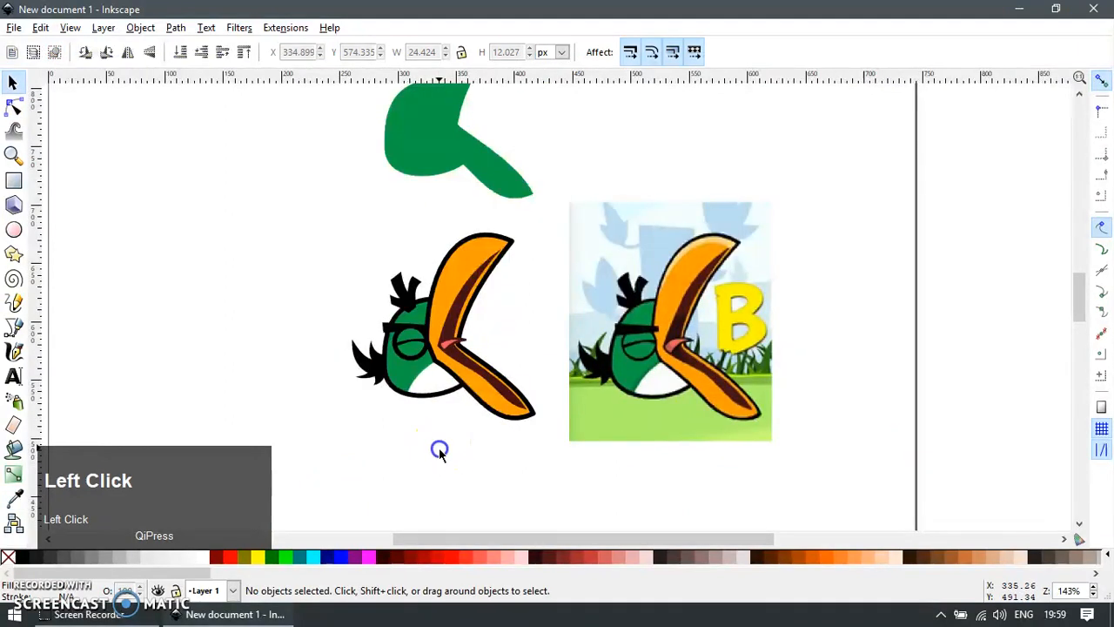
Lower the black body and beak outline group beneath the coloured shapes.
left_click(425, 313)
key("ctrl+z")
key("End")
key("Escape")
Duplicate the orange beak shape and fill the downward-shifted copy with yellow.
key("F3")
left_click_drag(370, 194, 763, 423)
key("F1")
left_click_drag(426, 168, 517, 216)
key("ctrl+z")
left_click_drag(380, 204, 406, 261)
key("ctrl+z")
key("ctrl+d")
left_click(254, 557)
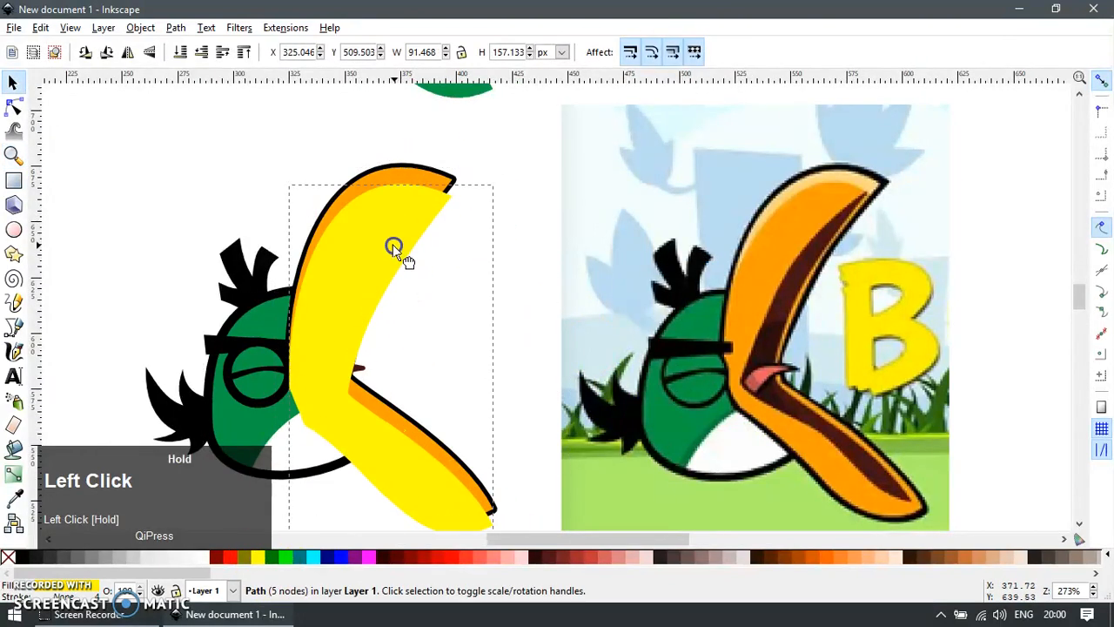
Subtract the yellow copy from the beak duplicate, and trim the remainder to a strip along the upper beak's outer edge.
left_click(411, 174, "shift")
key("ctrl+minus")
key("F2")
key("F1")
left_click(292, 555)
key("F2")
left_click_drag(338, 354, 588, 543)
key("Delete")
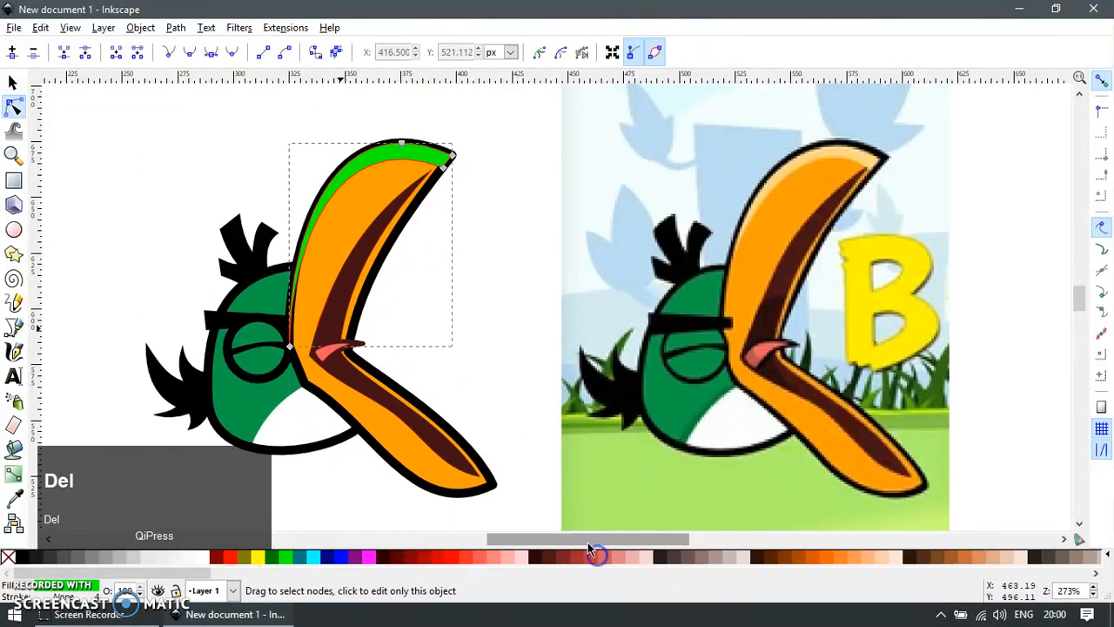
Fill the upper beak's highlight strip with the pale orange #fed284 sampled from the reference beak tip.
key("F1")
key("F7")
left_click(860, 160)
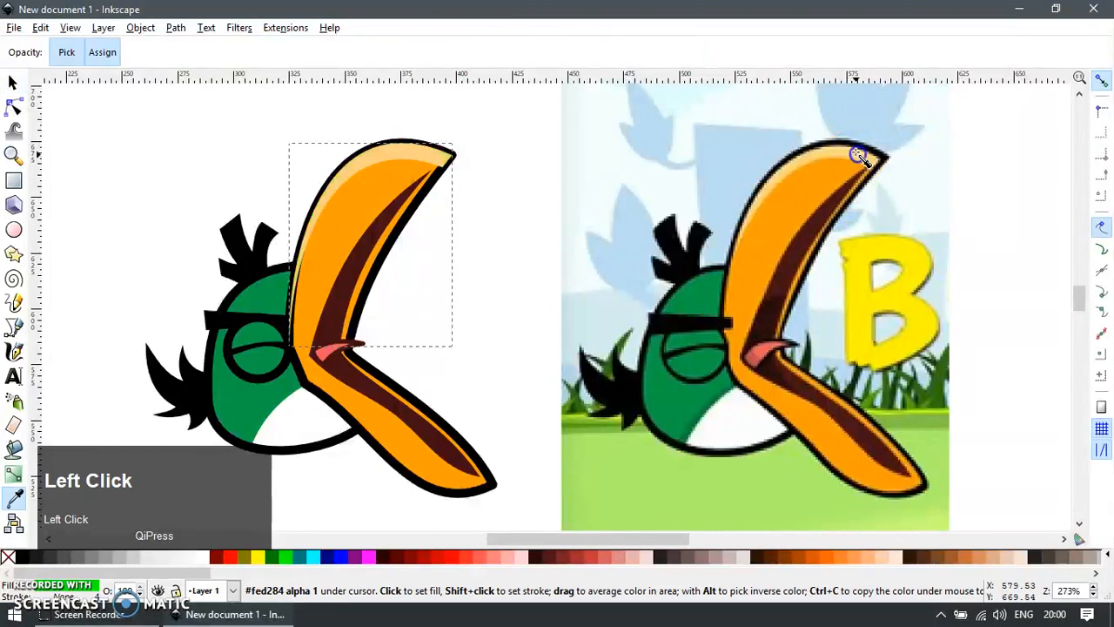
key("F1")
left_click_drag(463, 176, 474, 187)
key("ctrl+z")
left_click(439, 180)
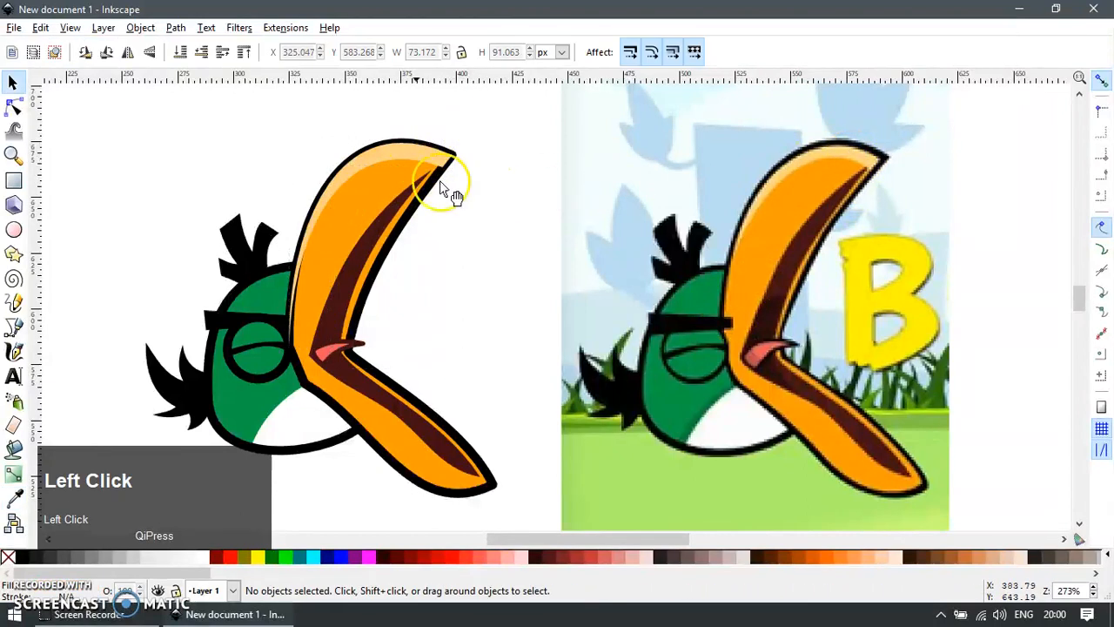
Raise the black body and beak outline group above all other shapes.
left_click_drag(456, 426, 497, 447)
key("ctrl+z")
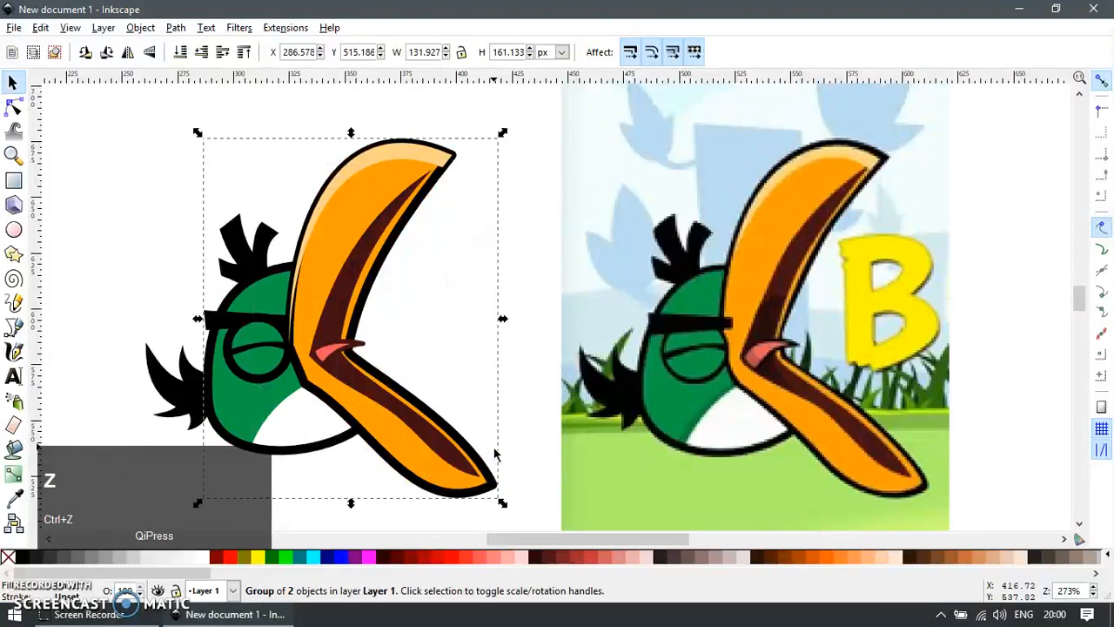
key("Home")
key("Escape")
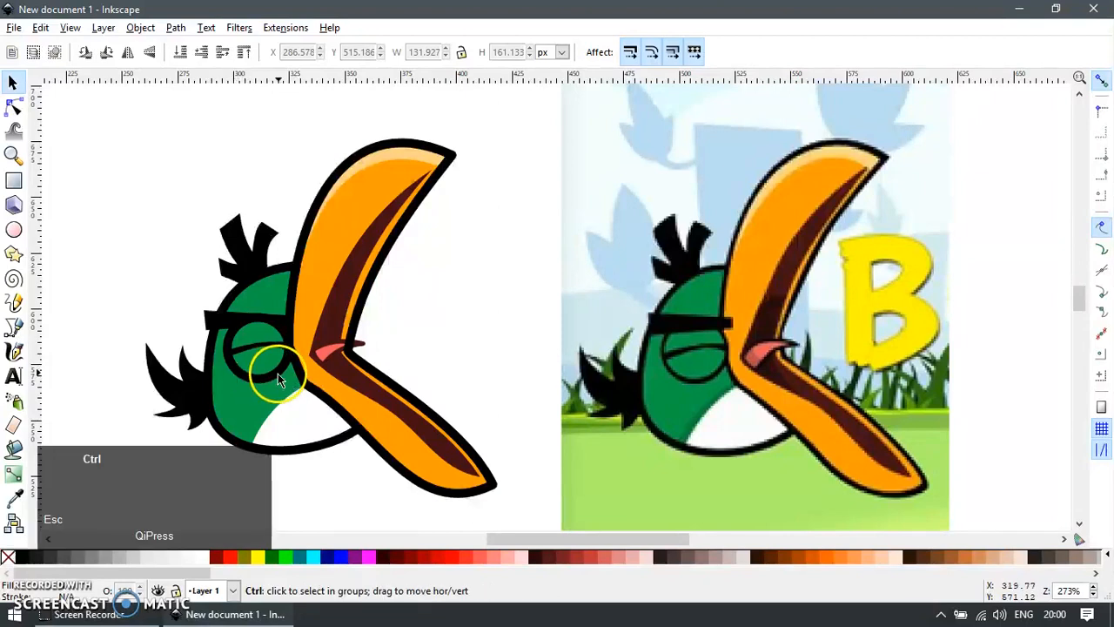
Try to reshape the tongue's lower edge and undo the change.
scroll(276, 374, "up", 2, "ctrl")
key("F2")
left_click(405, 341)
left_click_drag(402, 327, 398, 333)
key("F1")
left_click(457, 317)
key("ctrl+z")
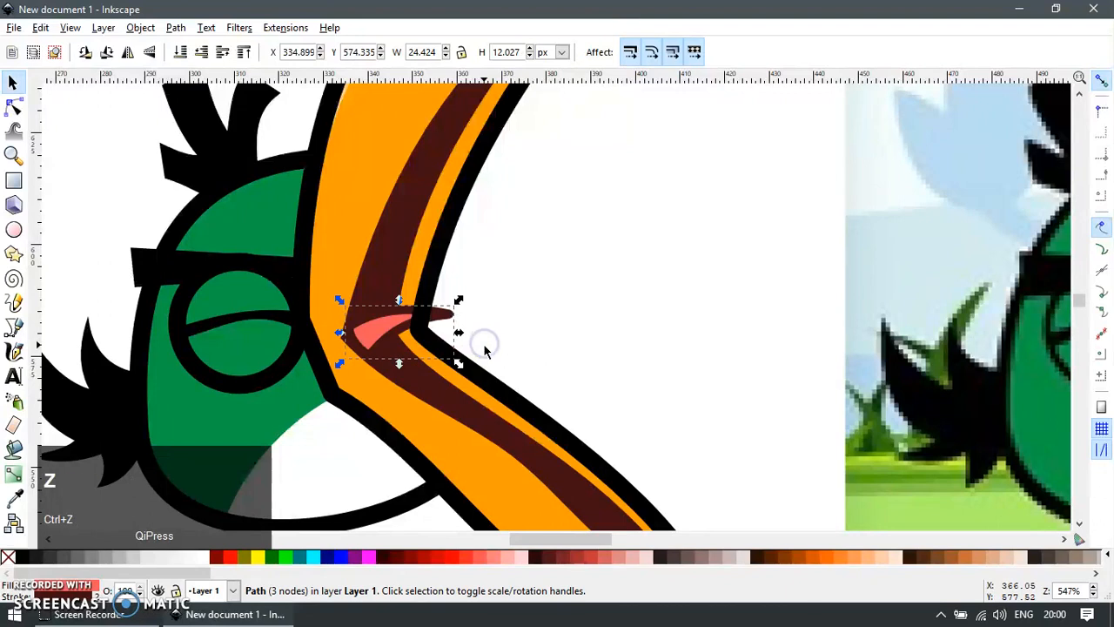
scroll(485, 351, "down", 1, "ctrl")
left_click(497, 433)
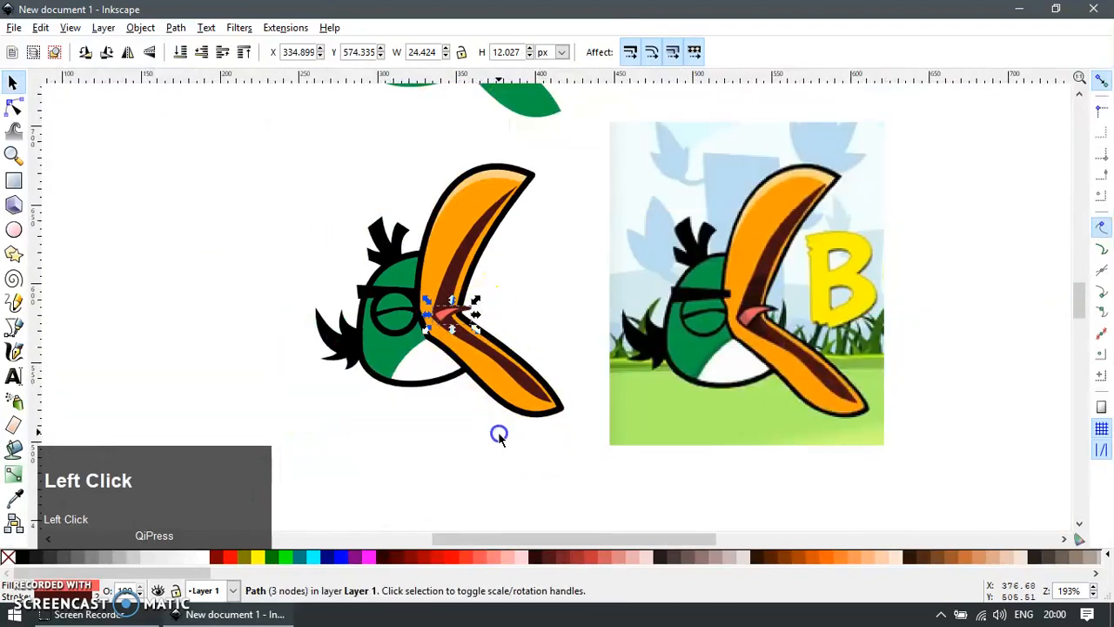
scroll(407, 399, "down", 2, "ctrl")
left_click(472, 450)
left_click(566, 360)
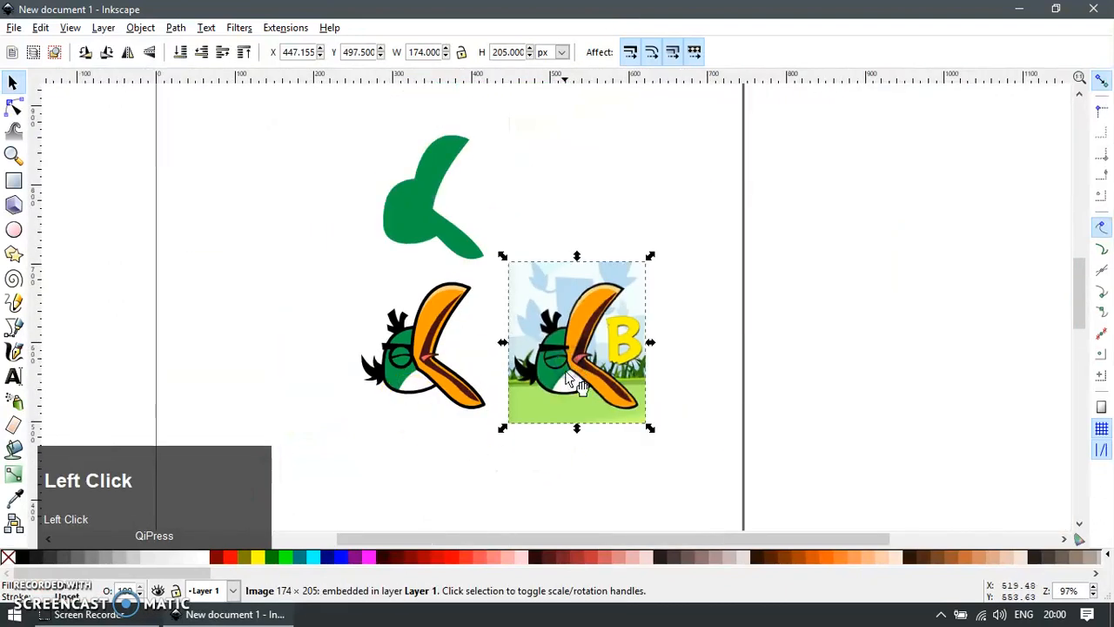
left_click(410, 429)
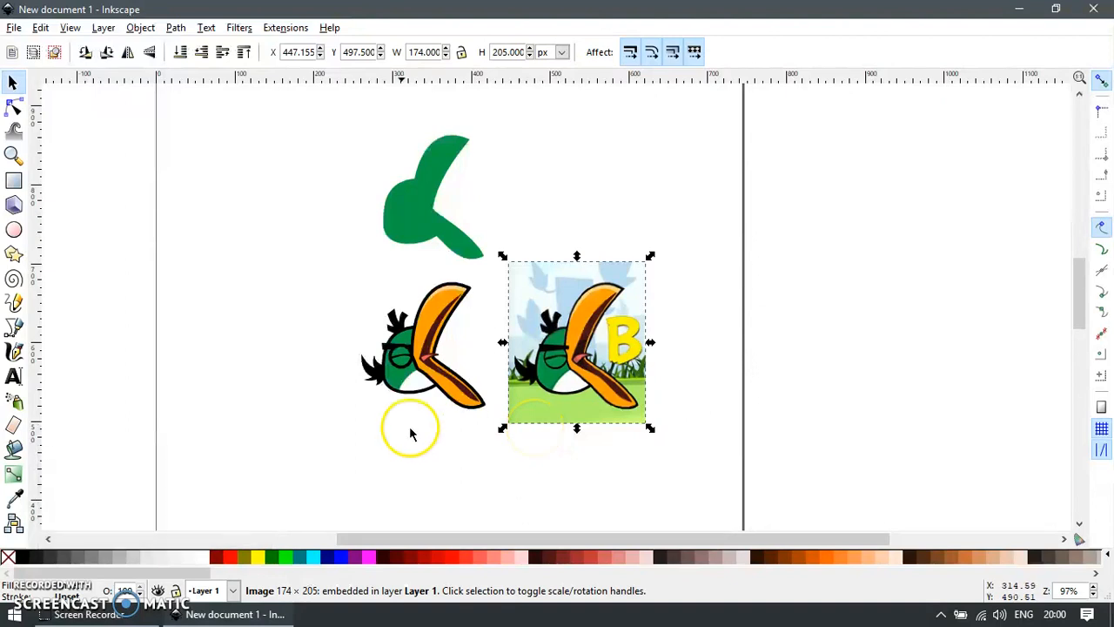
Raise the eyebrow above the black outlines.
scroll(400, 371, "up", 3, "ctrl")
key("ctrl+z")
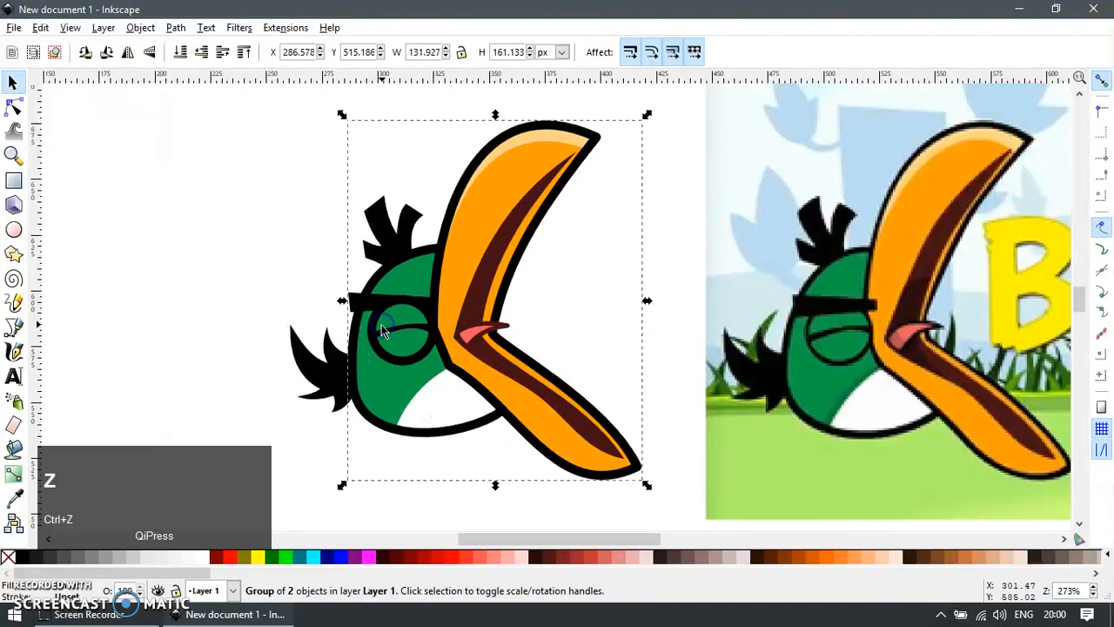
key("ctrl+z")
key("Home")
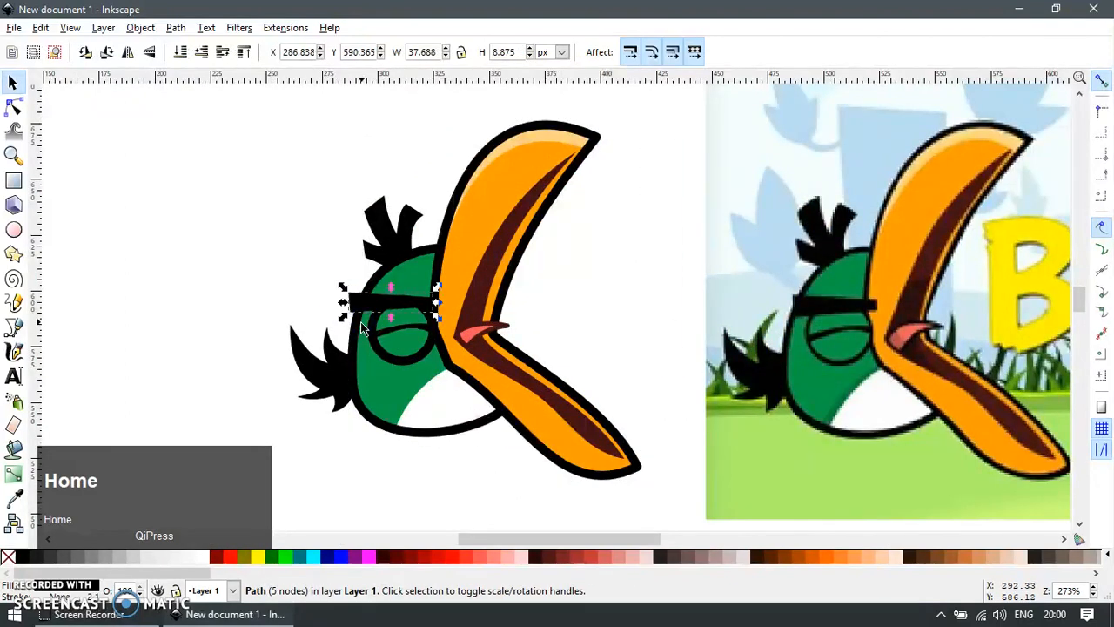
key("Escape")
Extend the eyebrow's beak-side end over the beak outline so the eyebrow is about 43 px wide.
scroll(409, 331, "up", 2, "ctrl")
key("F2")
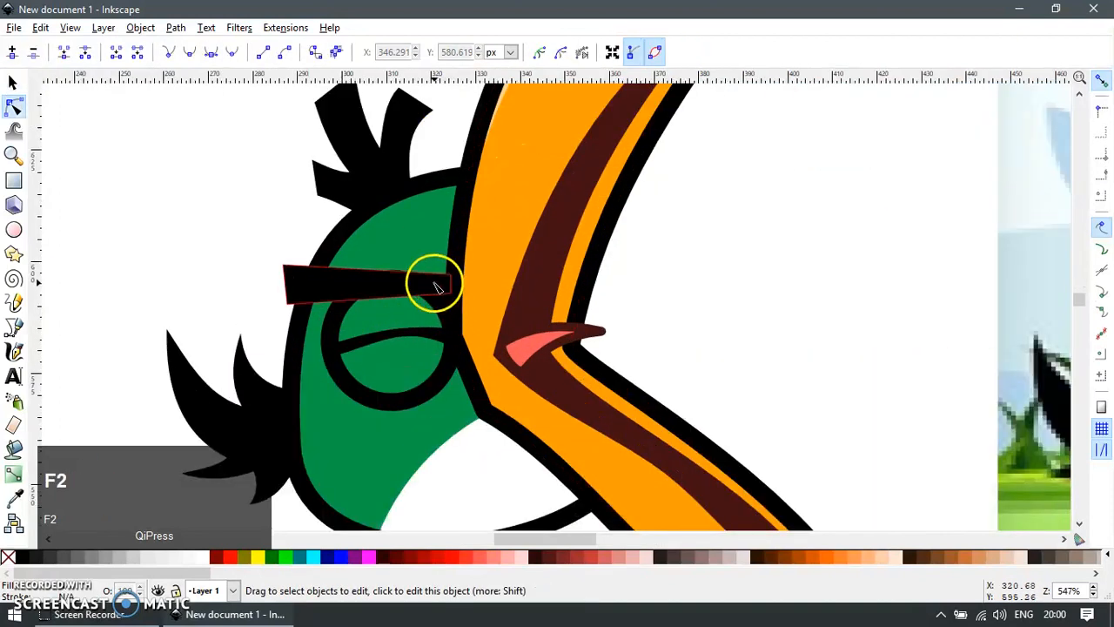
left_click(446, 283)
left_click_drag(450, 295, 477, 296)
scroll(391, 305, "down", 3)
key("F1")
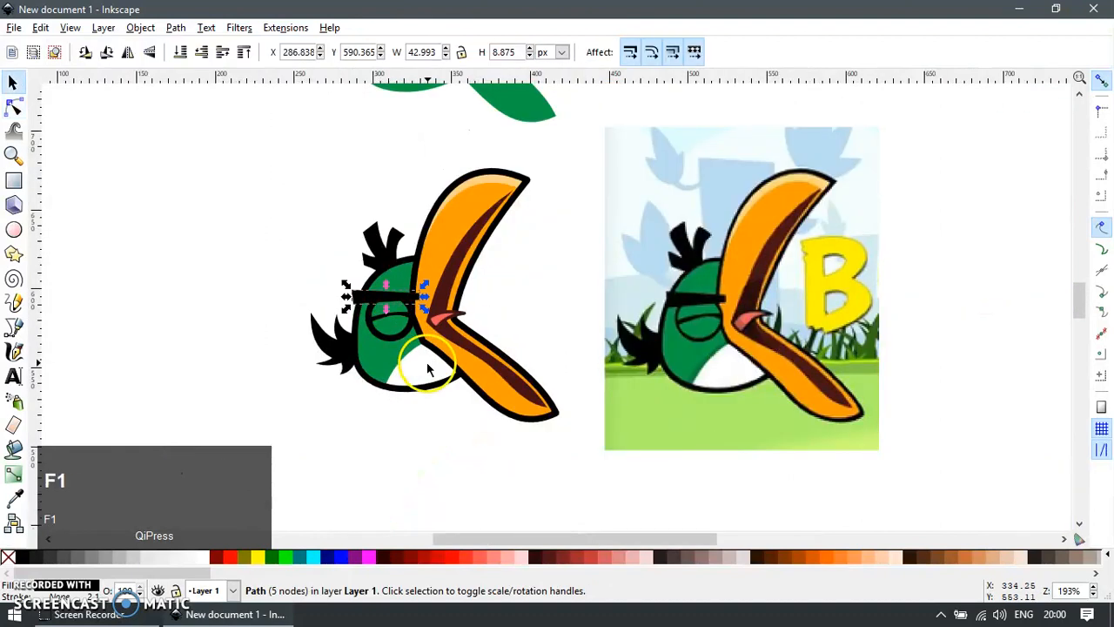
left_click(377, 428)
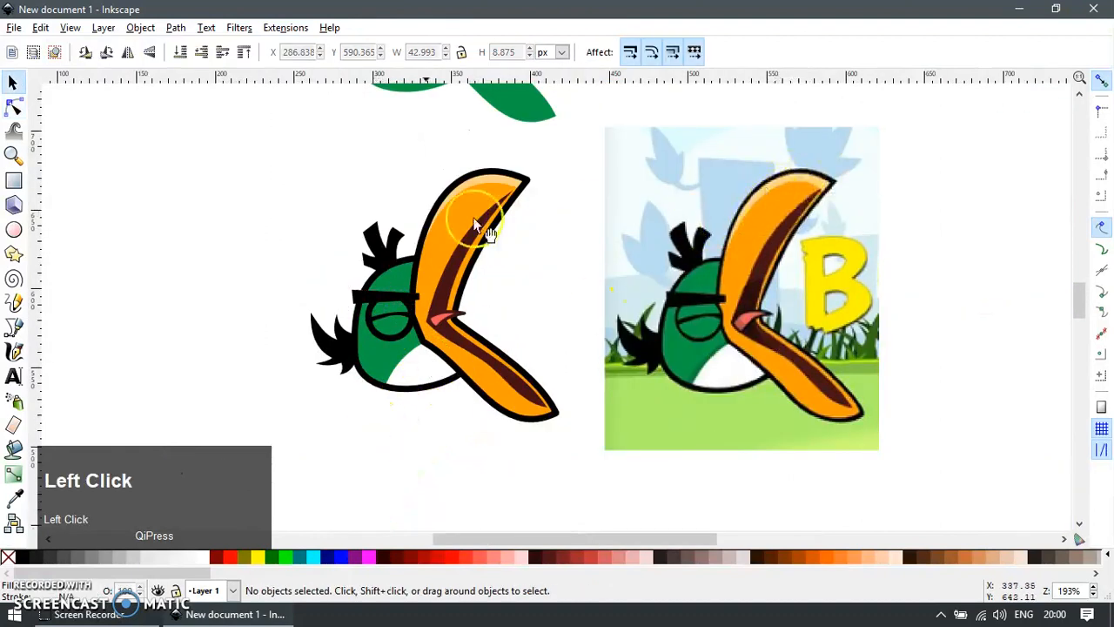
left_click(324, 402)
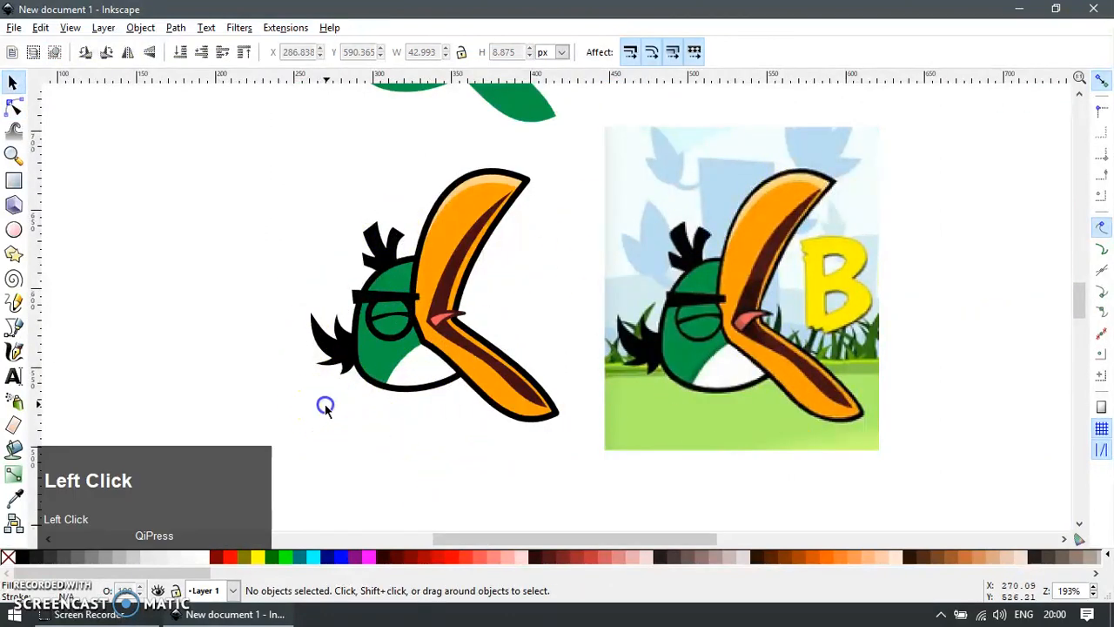
Clear away the reference image and the spare green silhouette above the bird, and group all of the bird's shapes.
scroll(608, 405, "down", 2, "ctrl")
left_click(694, 348)
key("Delete")
left_click(540, 220)
left_click_drag(541, 221, 536, 365)
left_click_drag(716, 226, 401, 453)
key("ctrl+g")
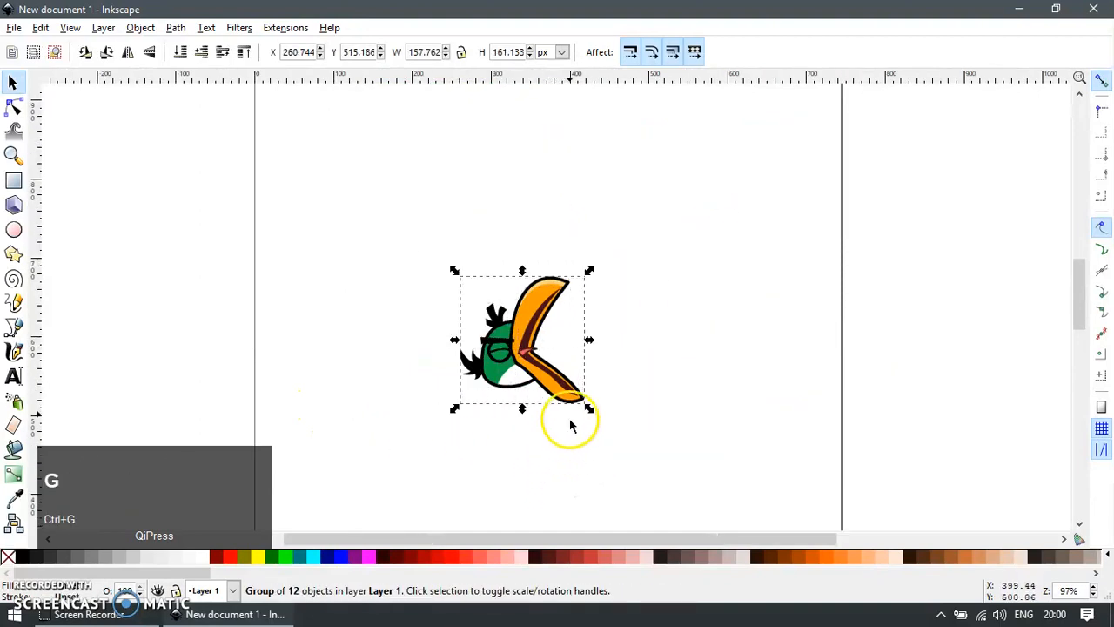
Draw a square about 237 px wide around the bird and send it to the back.
key("e")
key("r")
left_click_drag(443, 245, 630, 432, "ctrl")
key("F1")
left_click(532, 484, "shift")
key("End")
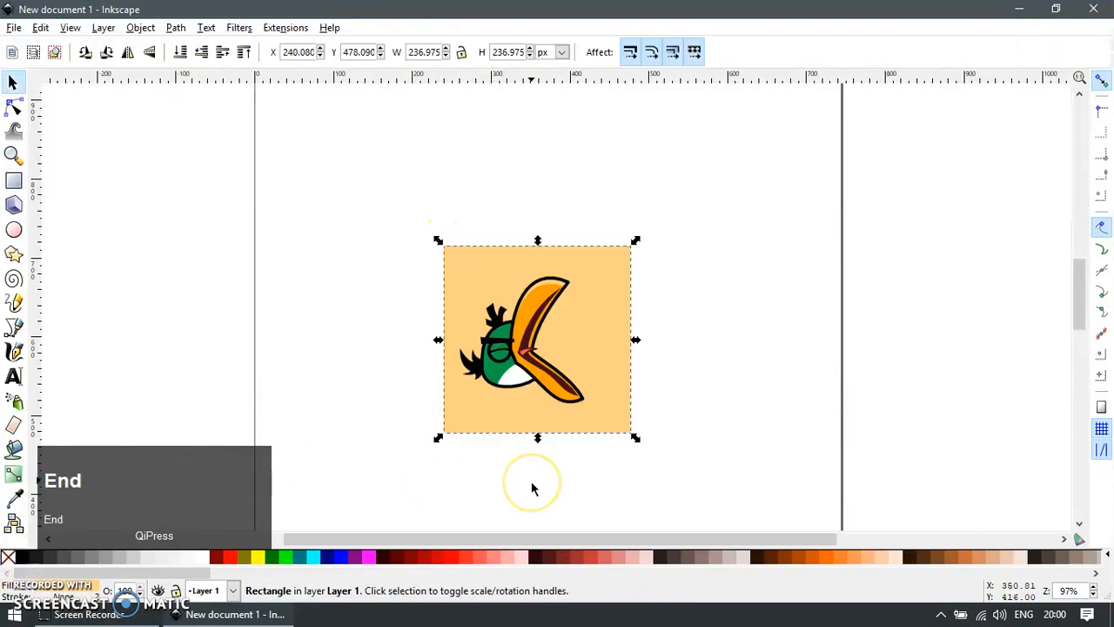
Fill the background square with light green sampled from the bird and shift it slightly around the bird.
scroll(511, 392, "up", 2)
key("F7")
left_click(509, 349)
key("F1")
left_click_drag(663, 363, 650, 336)
Set the background square's width and height to 400 px.
type("400")
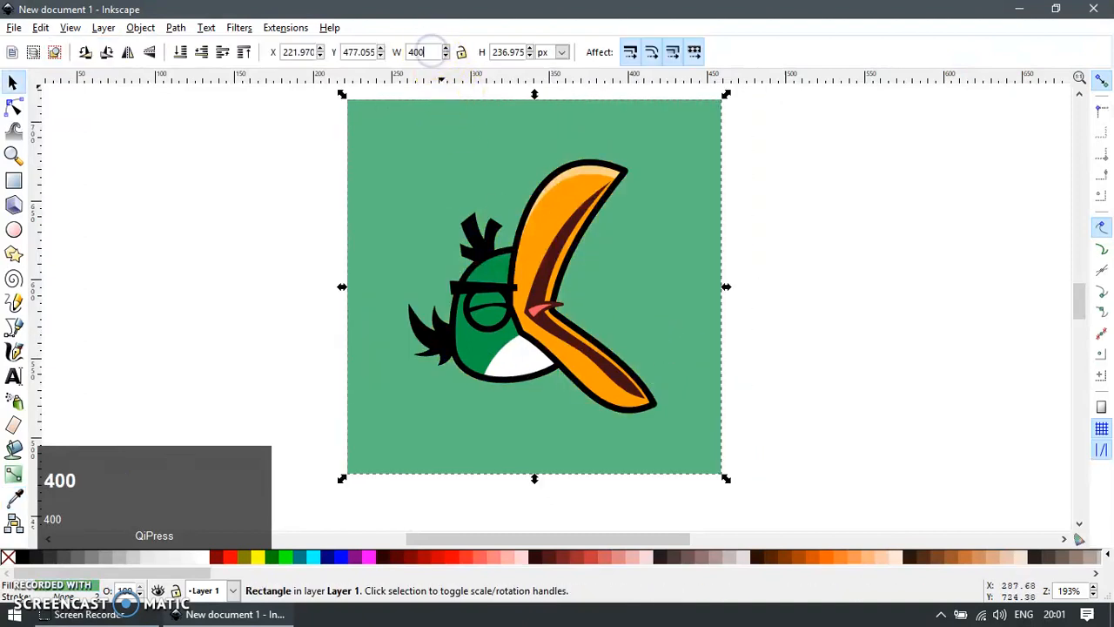
key("Tab")
type("400")
key("Return")
scroll(490, 194, "down", 3, "ctrl")
Move the bird group into the square and centre it horizontally and vertically on the square.
left_click_drag(539, 300, 641, 288)
left_click(652, 221, "shift")
key("ctrl+shift+a")
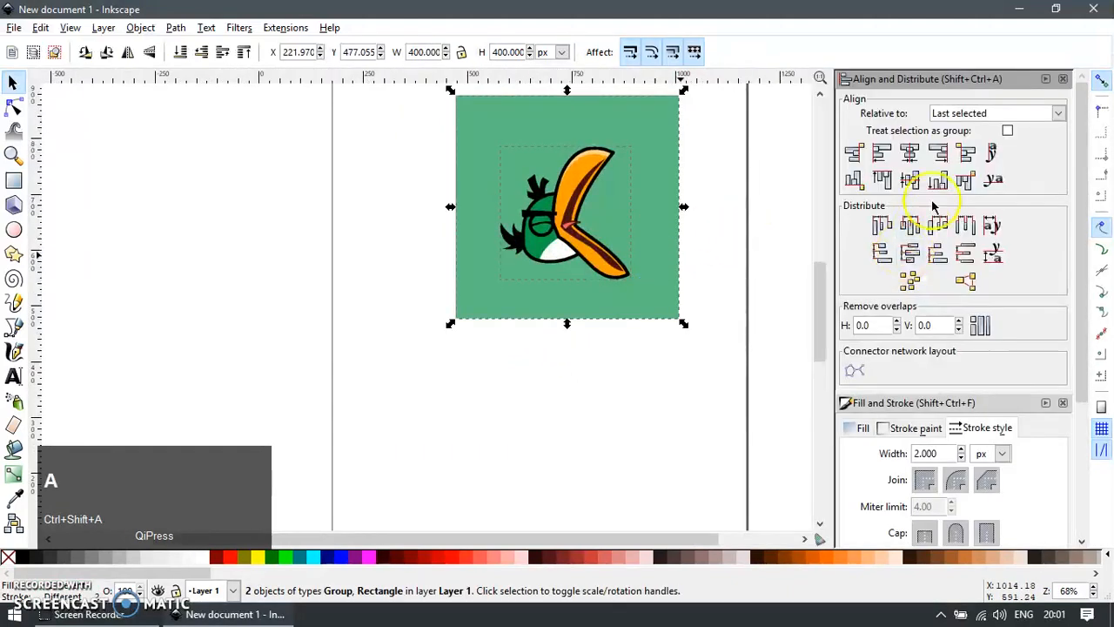
left_click(909, 154)
left_click(910, 178)
key("F12")
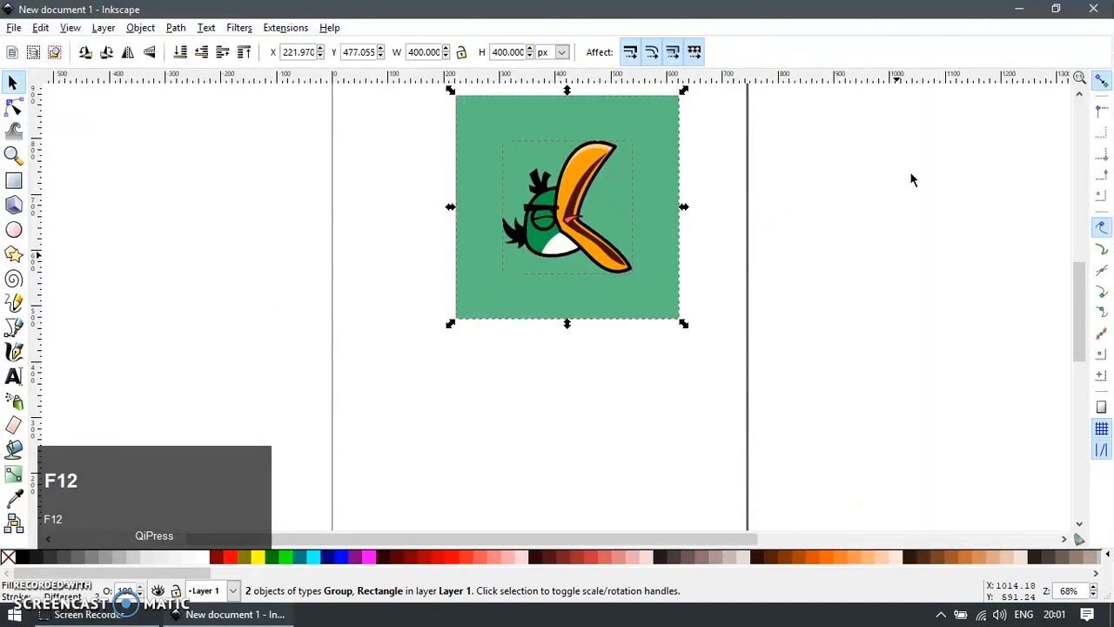
Resize the page to fit the green background square.
key("Escape")
left_click_drag(739, 217, 664, 297)
left_click(583, 241)
key("ctrl+shift+d")
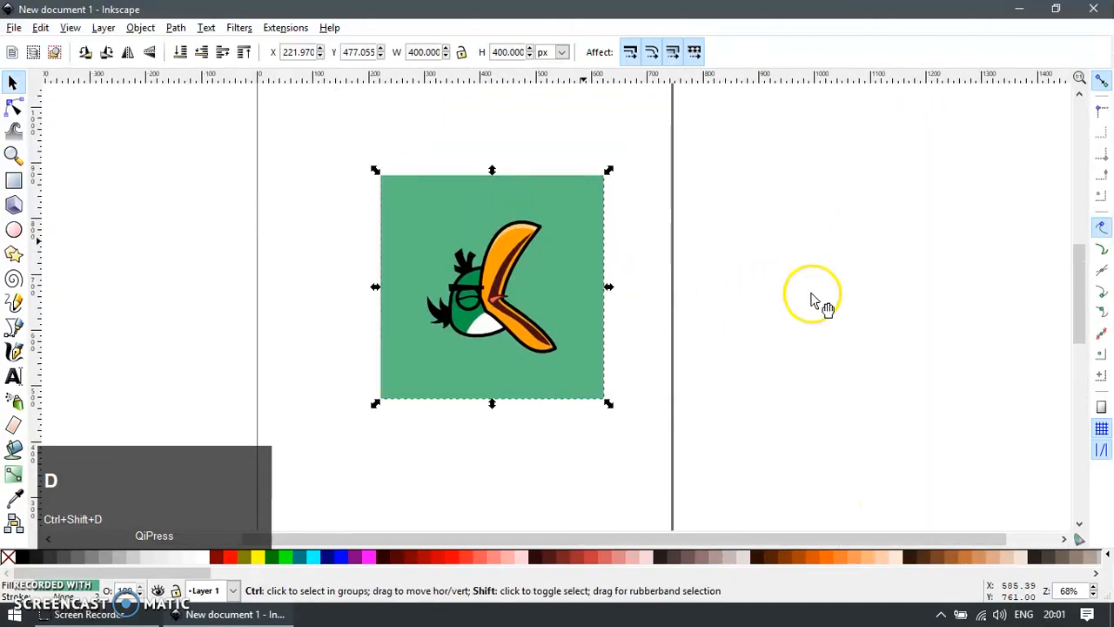
left_click(883, 381)
left_click(990, 398)
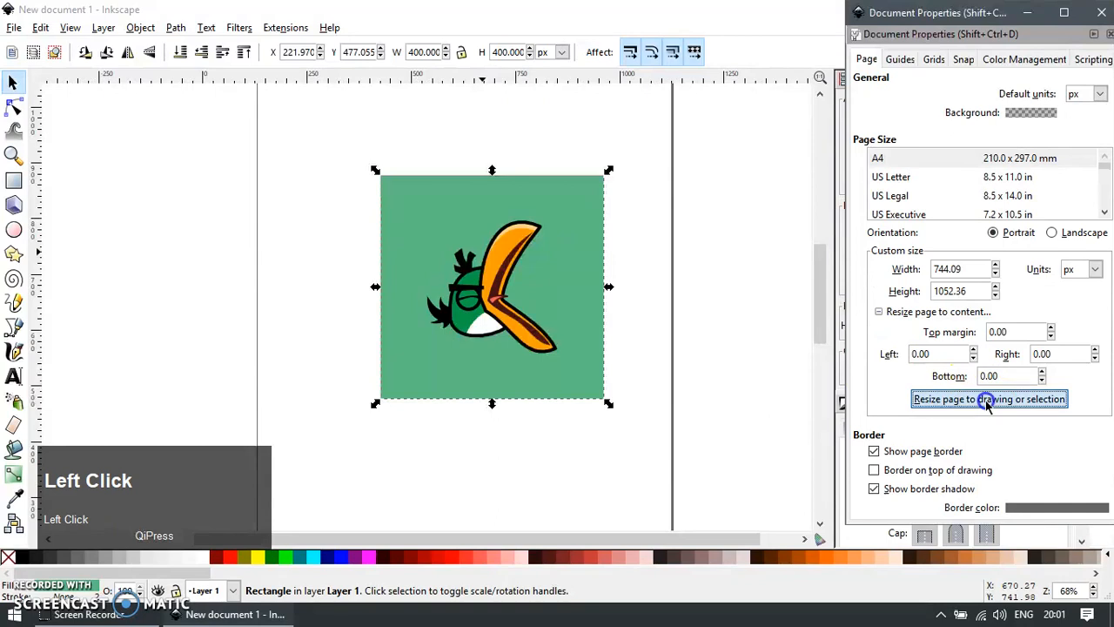
left_click(1098, 12)
key("F12")
key("z")
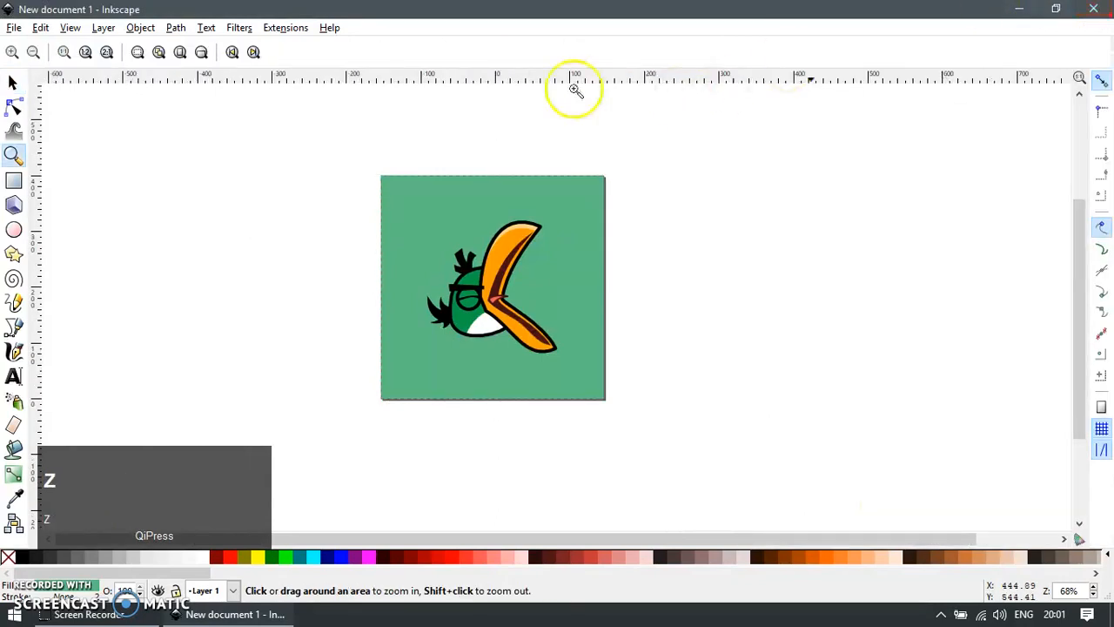
left_click_drag(374, 172, 609, 409)
key("F1")
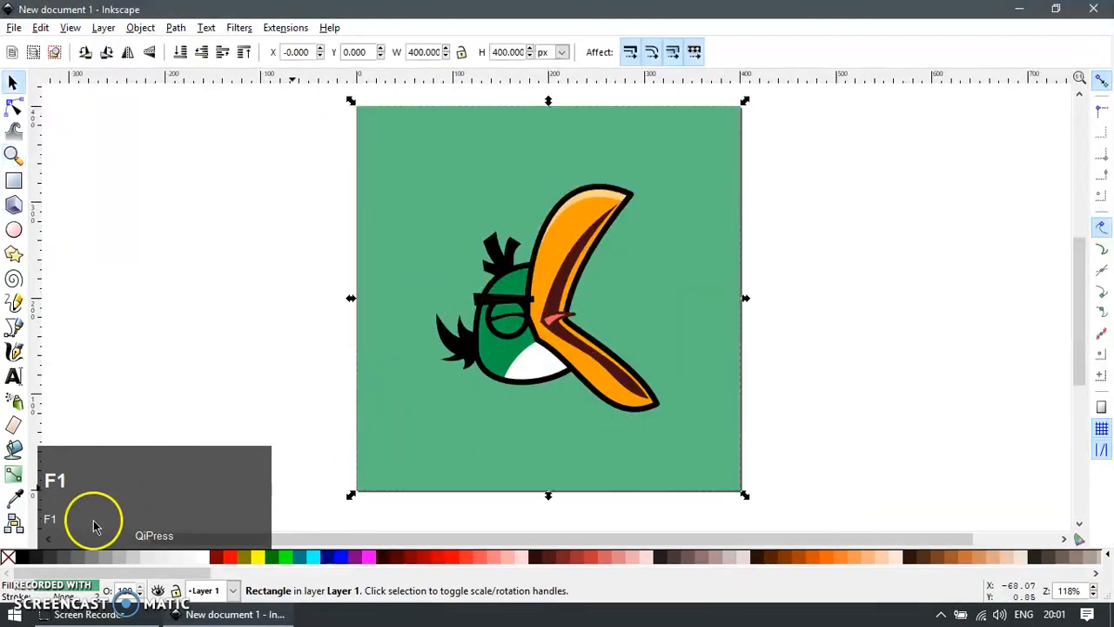